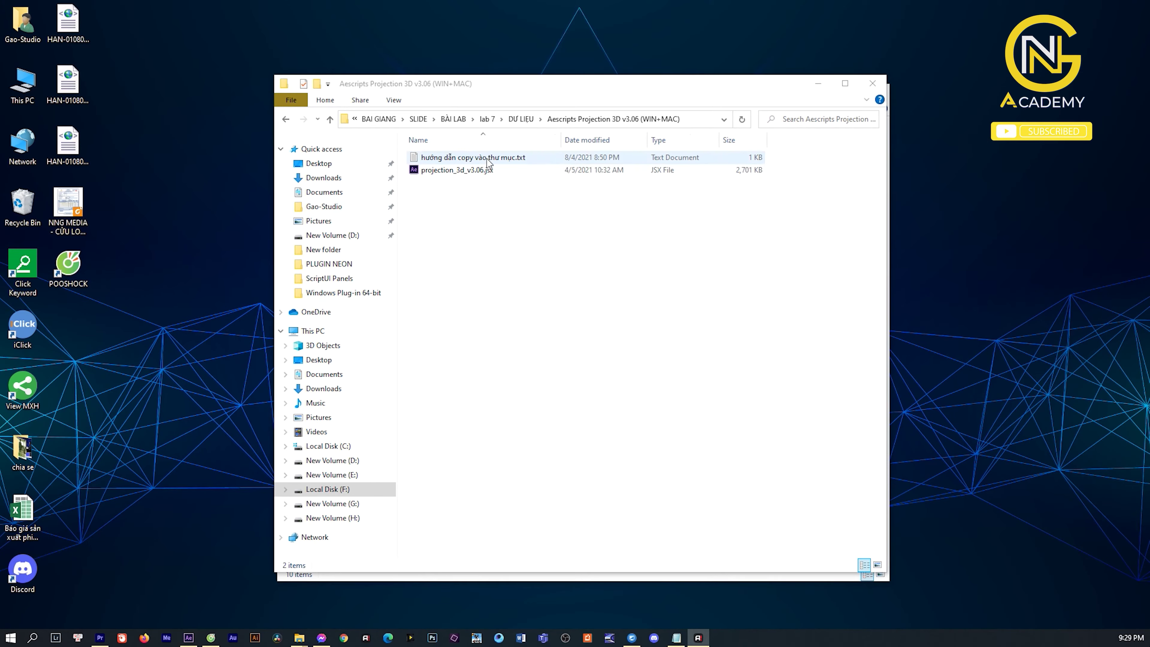
- Open the installation notes .txt beside projection_3d_v3.06.jsx in Notepad and highlight the Windows path
{"action": "left_click", "coordinate": [488, 171]}
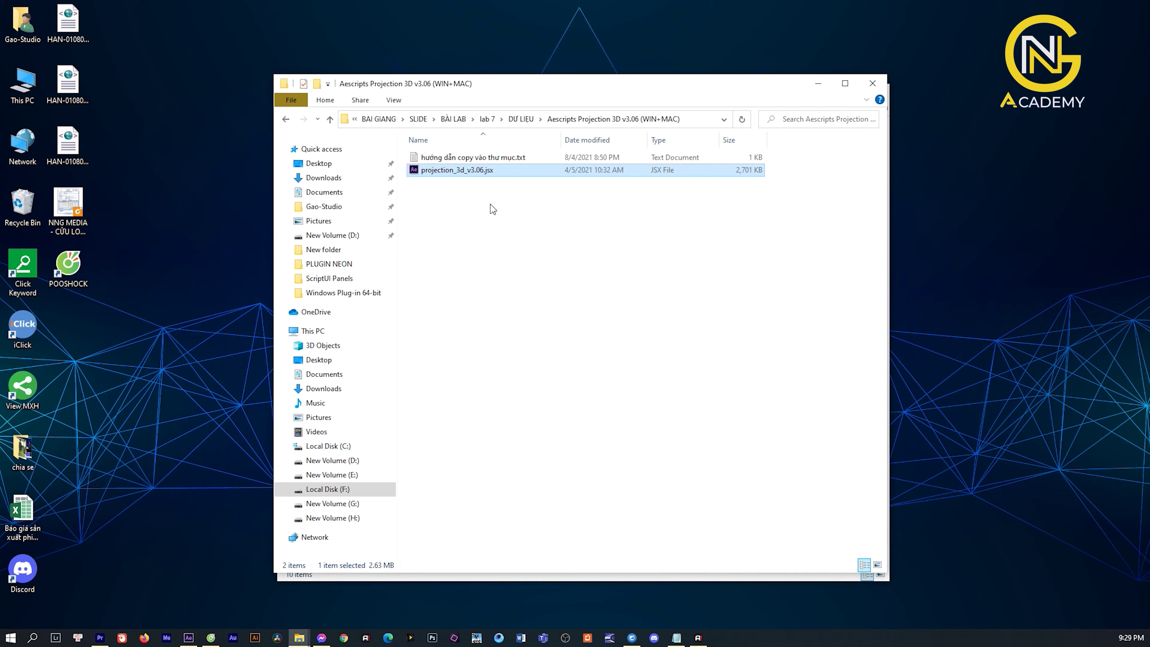
{"action": "double_click", "coordinate": [490, 157]}
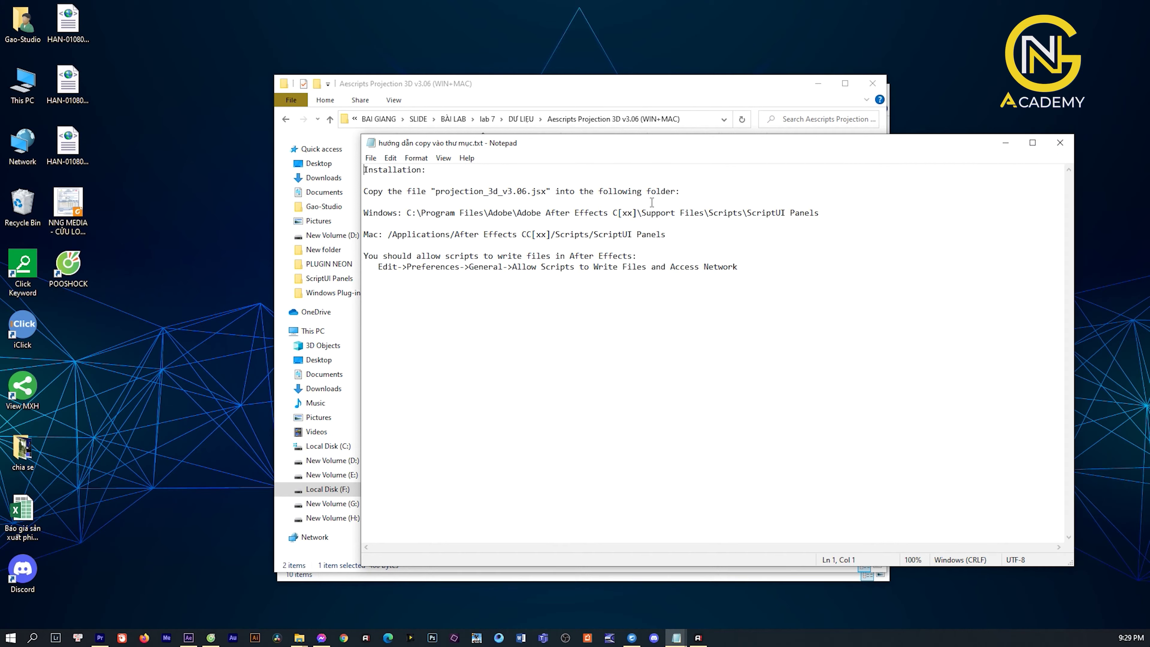
{"action": "mouse_move", "coordinate": [826, 213]}
{"action": "left_mouse_down"}
{"action": "mouse_move", "coordinate": [417, 212]}
{"action": "mouse_move", "coordinate": [360, 188]}
{"action": "left_mouse_up"}
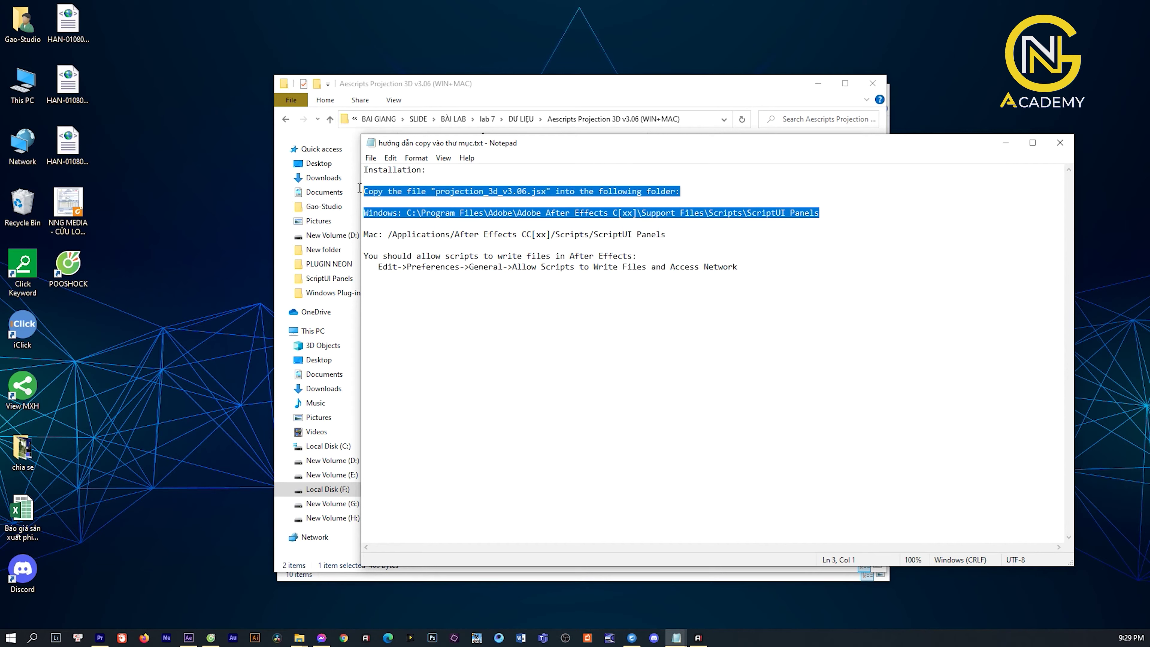
{"action": "left_click", "coordinate": [824, 212]}
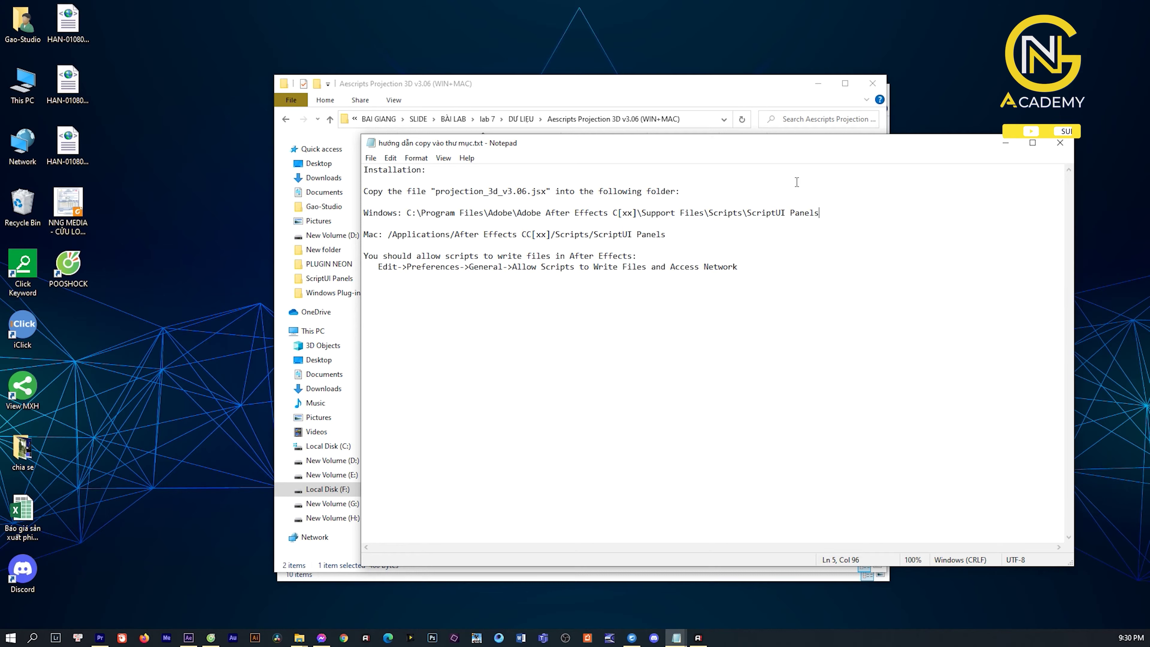
- Reselect projection_3d_v3.06.jsx in its folder and re-highlight the Windows ScriptUI Panels path line
{"action": "left_click", "coordinate": [653, 89]}
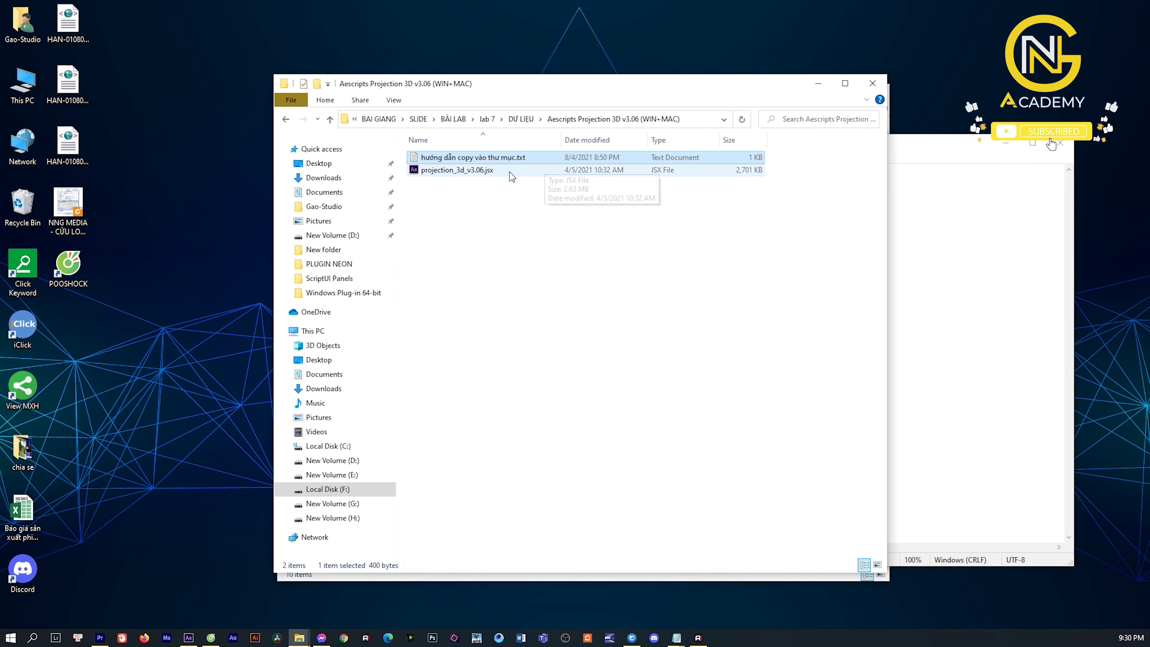
{"action": "left_click", "coordinate": [484, 170]}
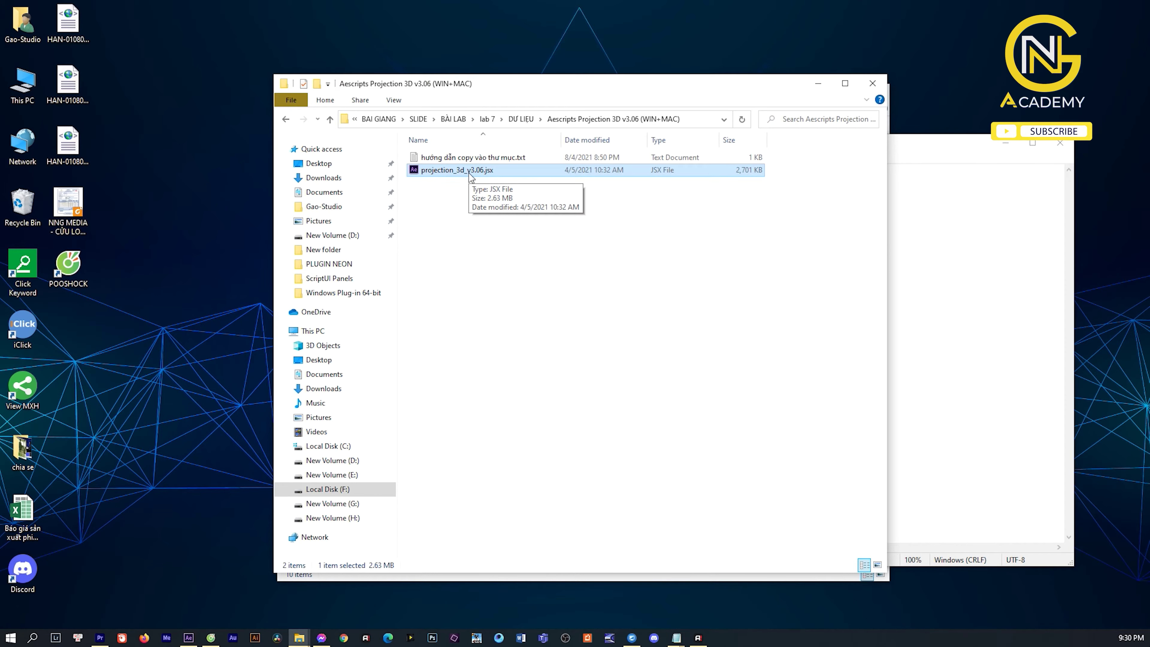
{"action": "key", "text": "alt+Tab"}
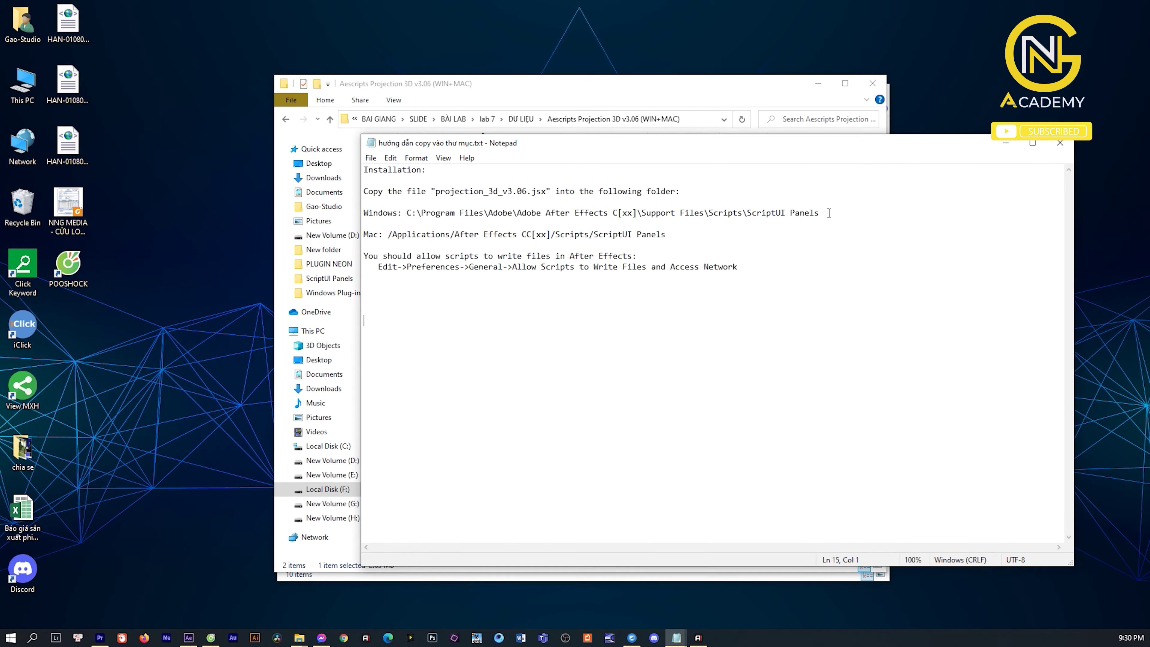
{"action": "left_click_drag", "start_coordinate": [829, 213], "coordinate": [363, 213]}
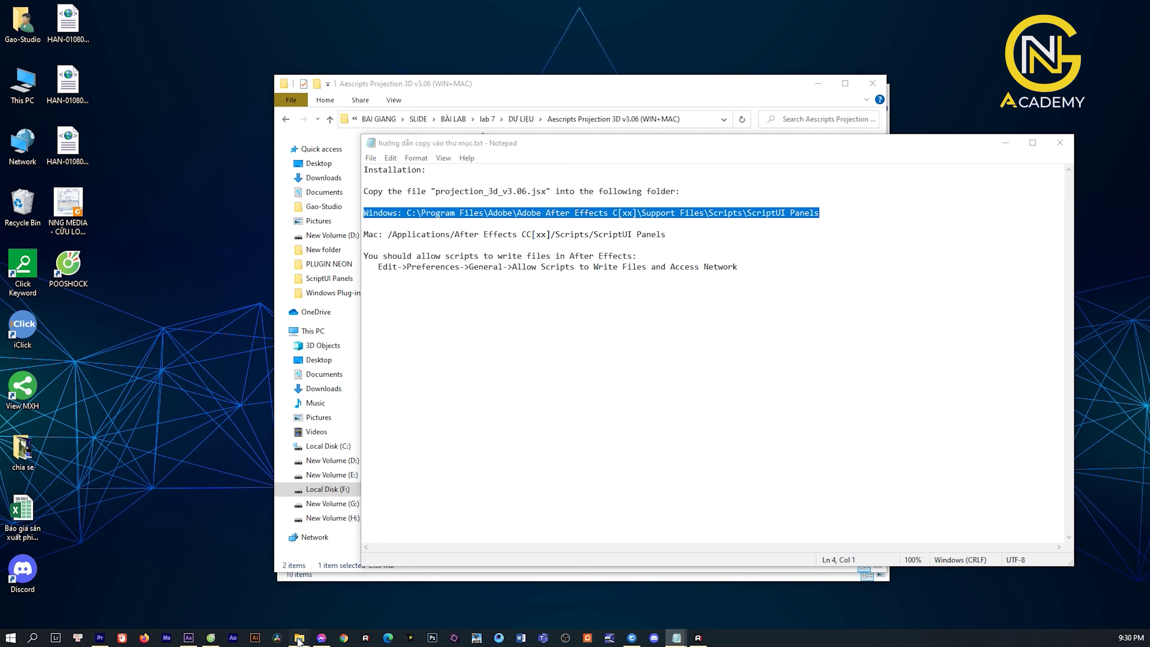
{"action": "mouse_move", "coordinate": [298, 641]}
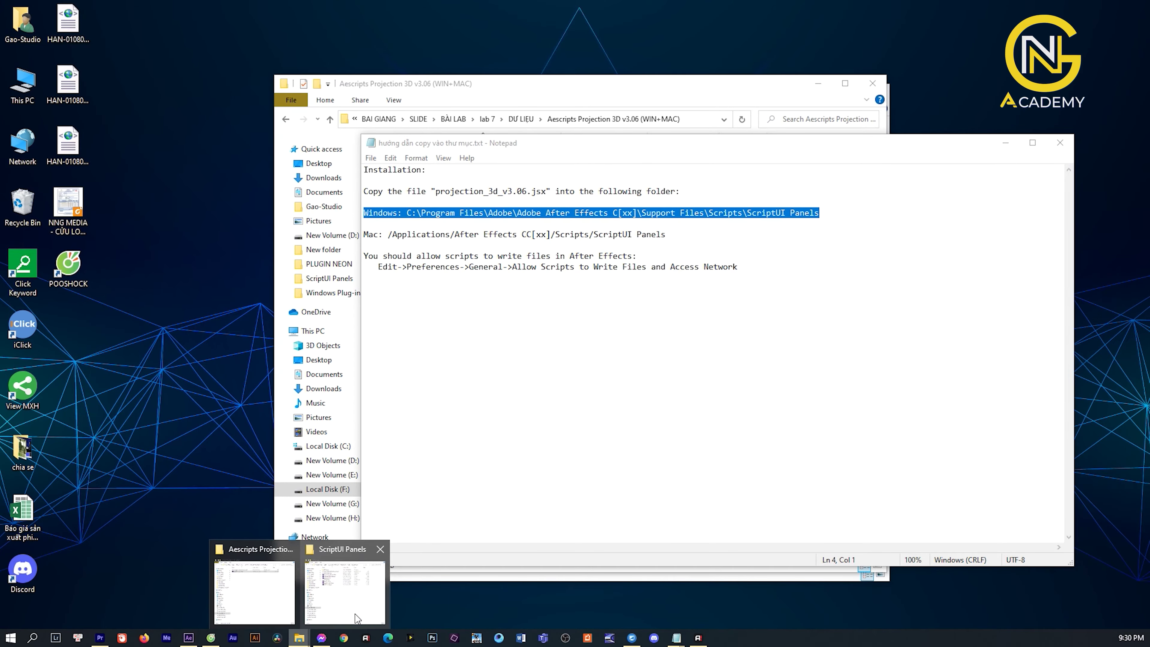
- Open a second Explorer window on Gao-Studio beside the notes showing the install path
{"action": "left_click", "coordinate": [357, 617]}
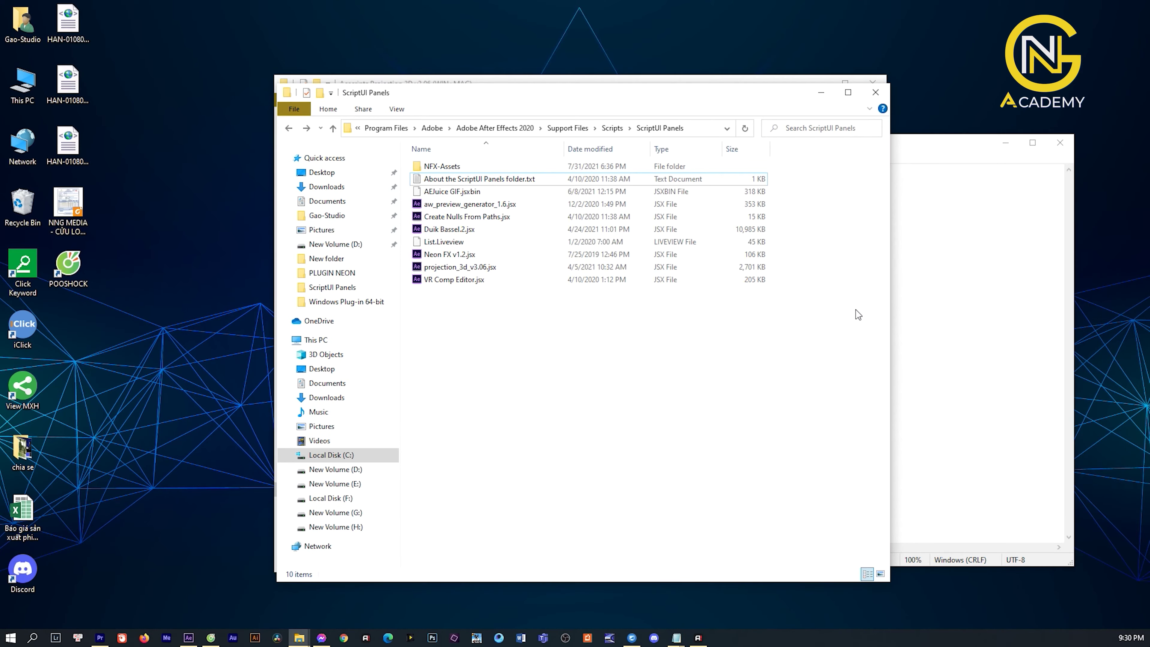
{"action": "right_click", "coordinate": [305, 636]}
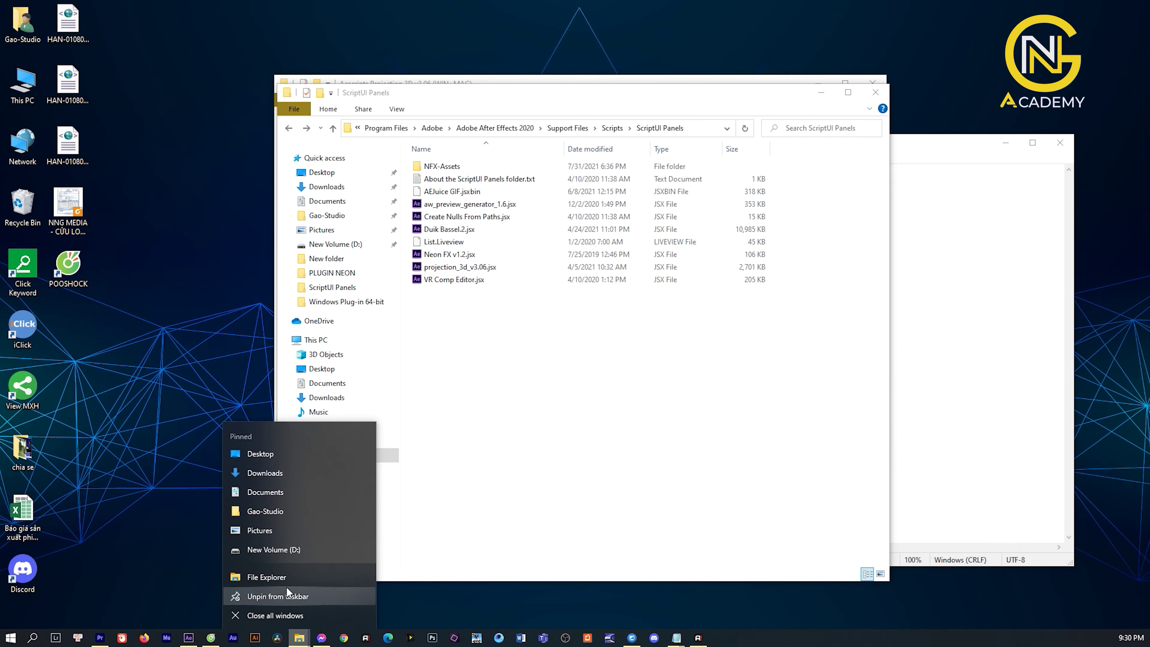
{"action": "left_click", "coordinate": [292, 512]}
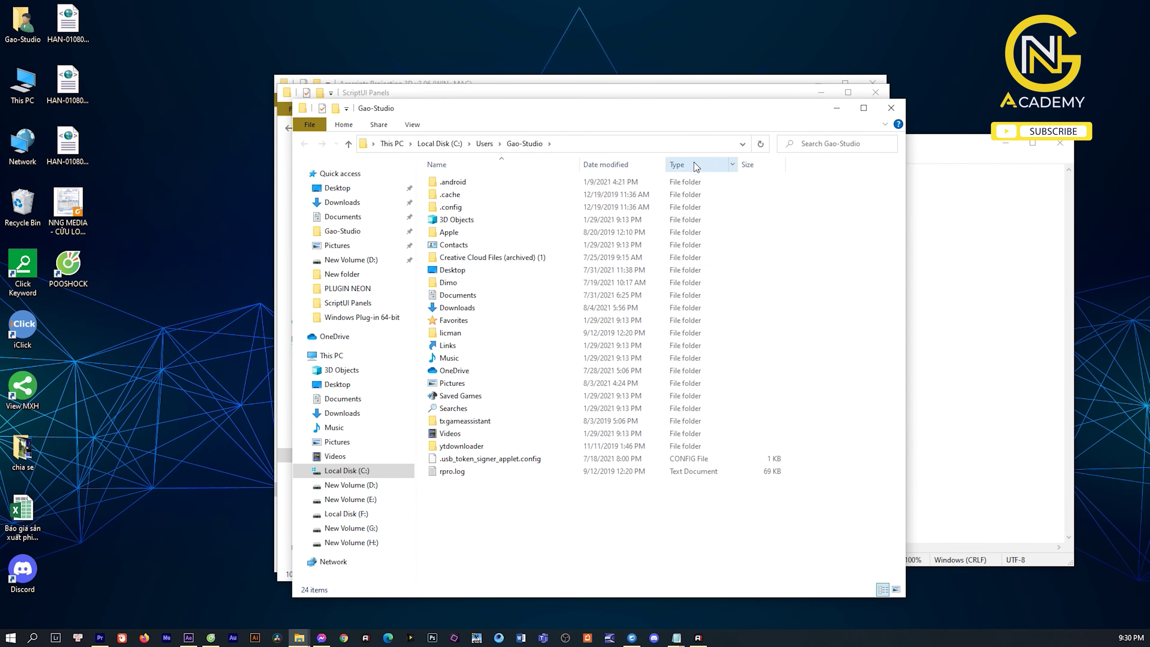
{"action": "left_click_drag", "start_coordinate": [680, 122], "coordinate": [837, 116]}
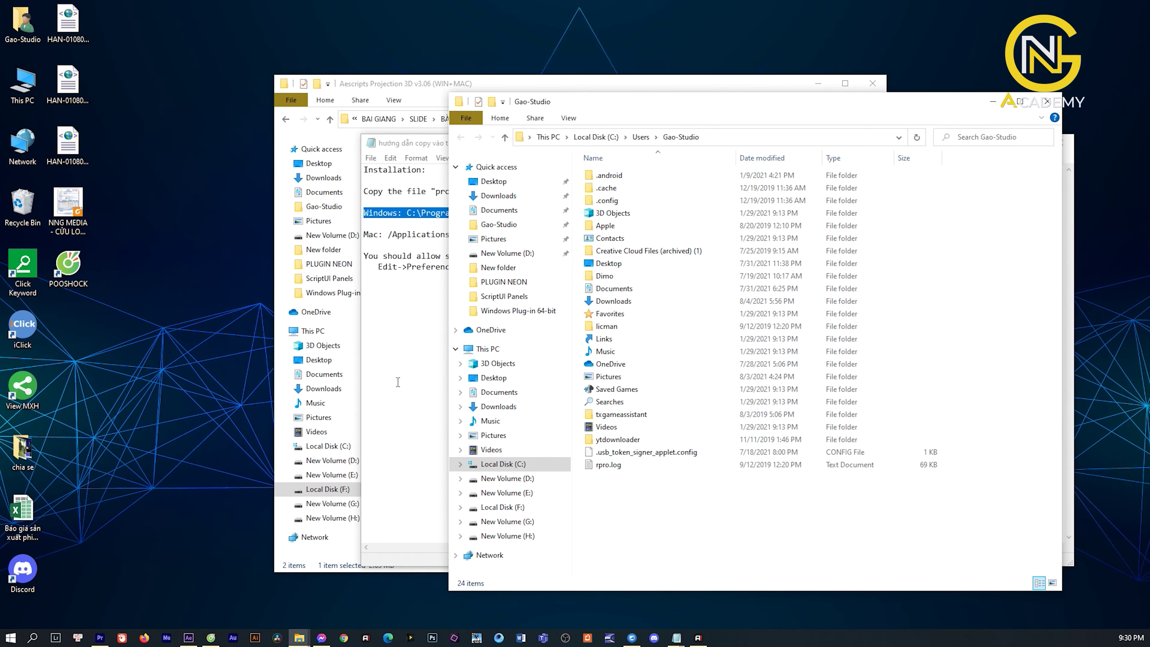
{"action": "left_click", "coordinate": [399, 380]}
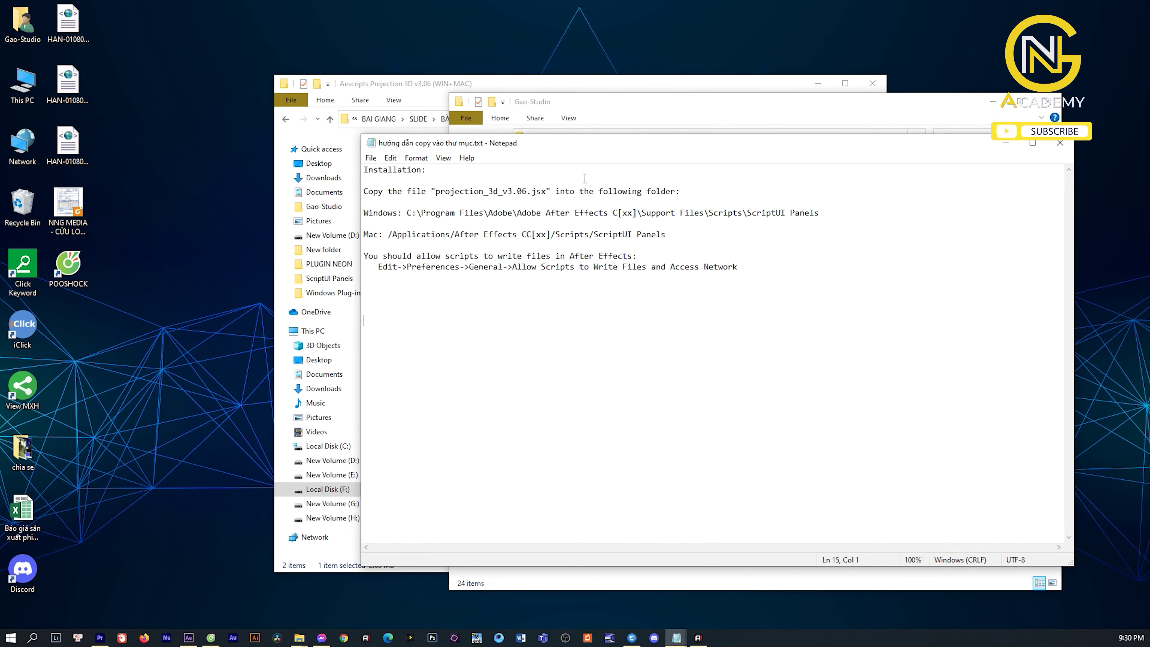
{"action": "left_click_drag", "start_coordinate": [854, 207], "coordinate": [363, 213]}
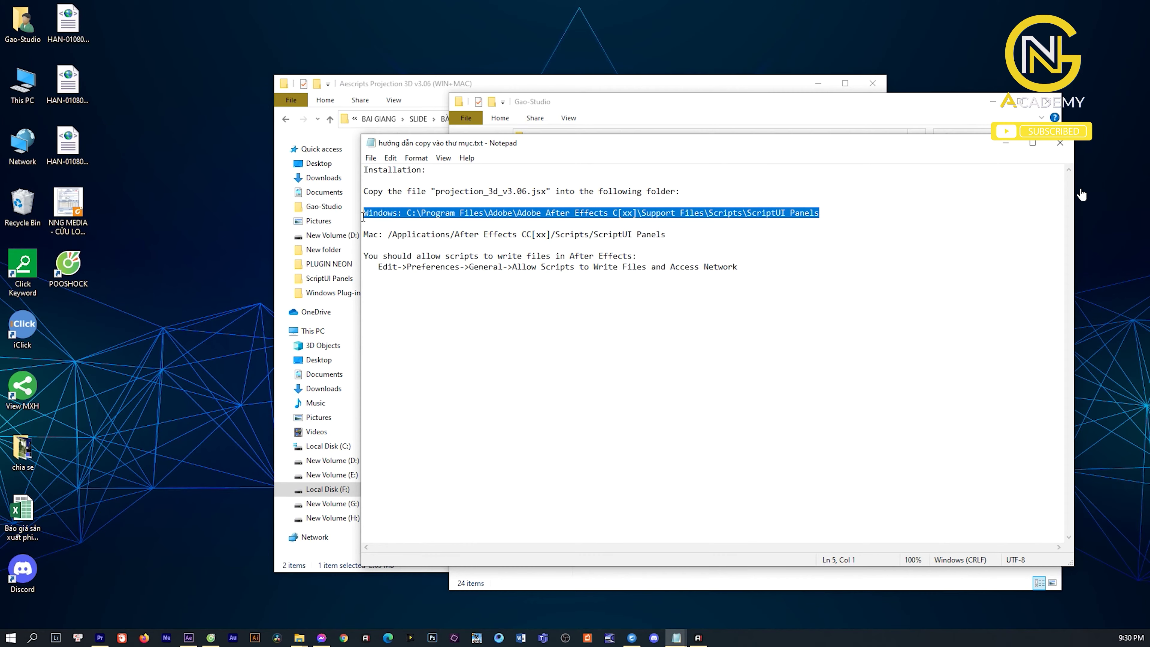
- Browse Local Disk (C:) > Program Files > Adobe > Adobe After Effects 2020
{"action": "left_click", "coordinate": [682, 94]}
{"action": "left_click", "coordinate": [502, 464]}
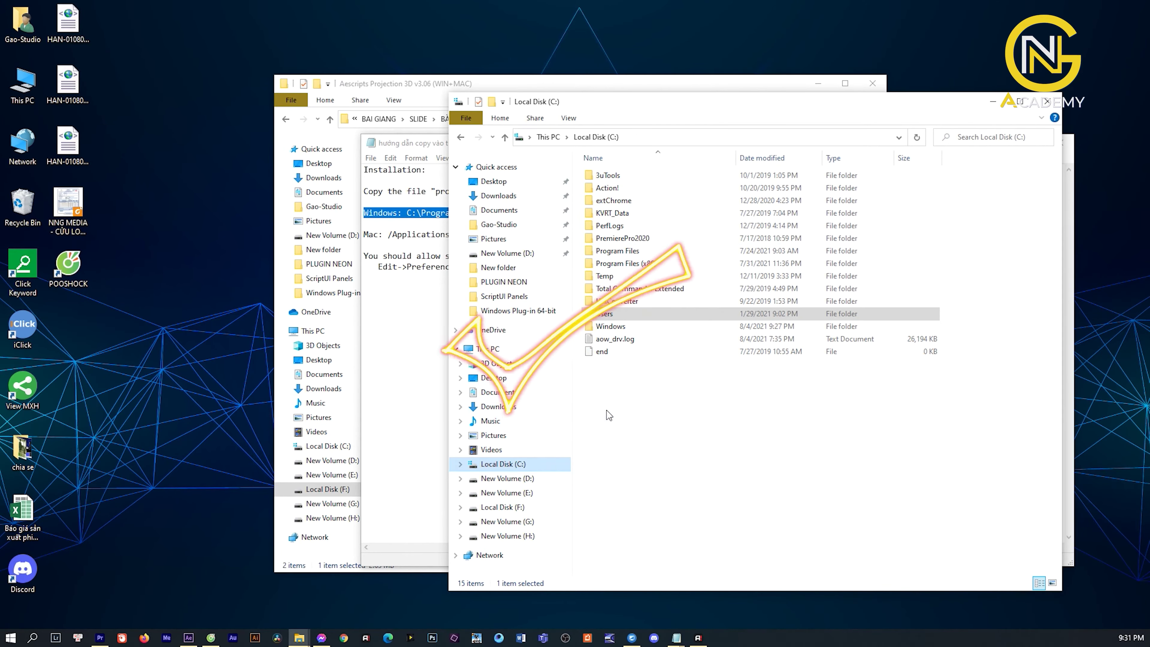
{"action": "double_click", "coordinate": [618, 250]}
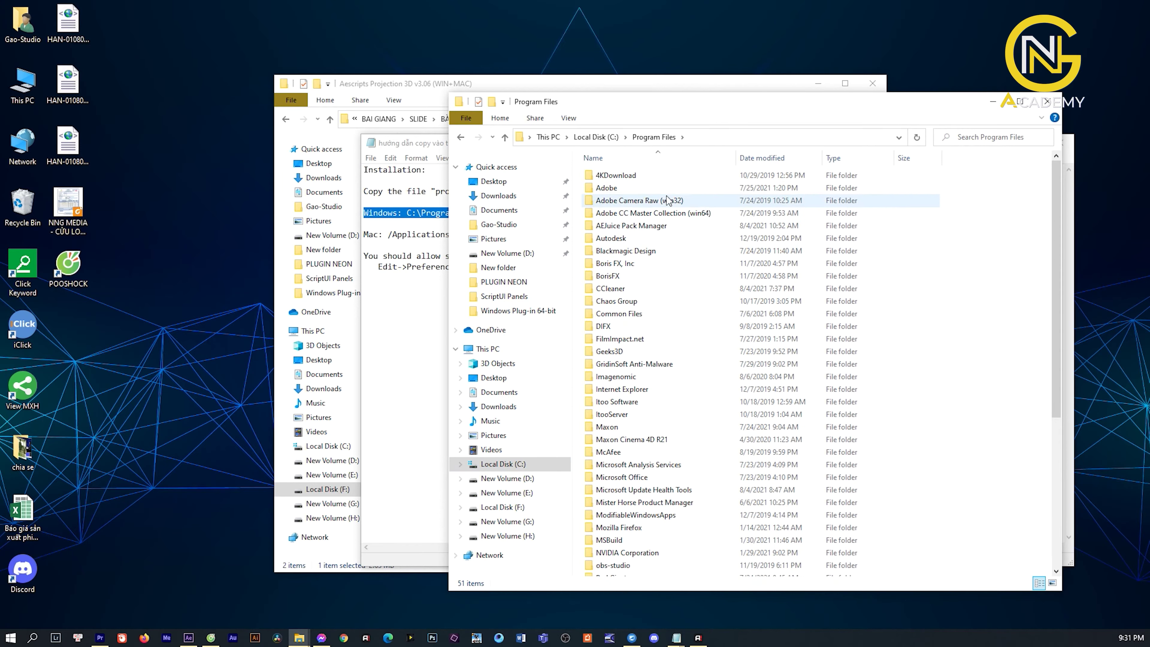
{"action": "double_click", "coordinate": [630, 190]}
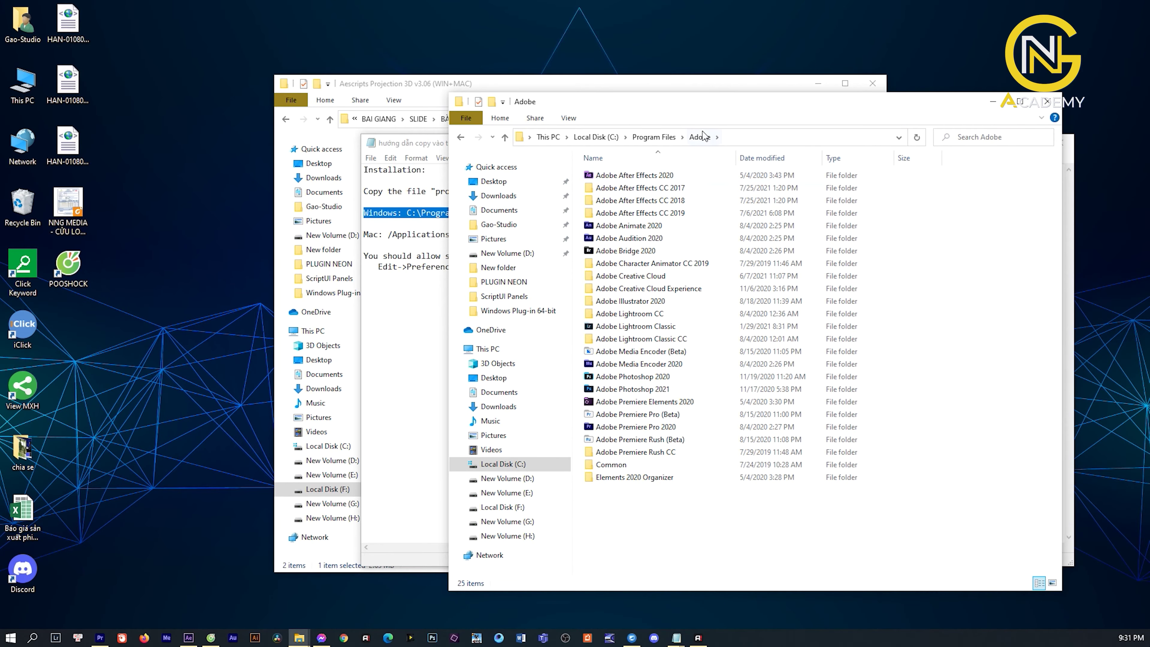
{"action": "left_click_drag", "start_coordinate": [694, 109], "coordinate": [666, 252]}
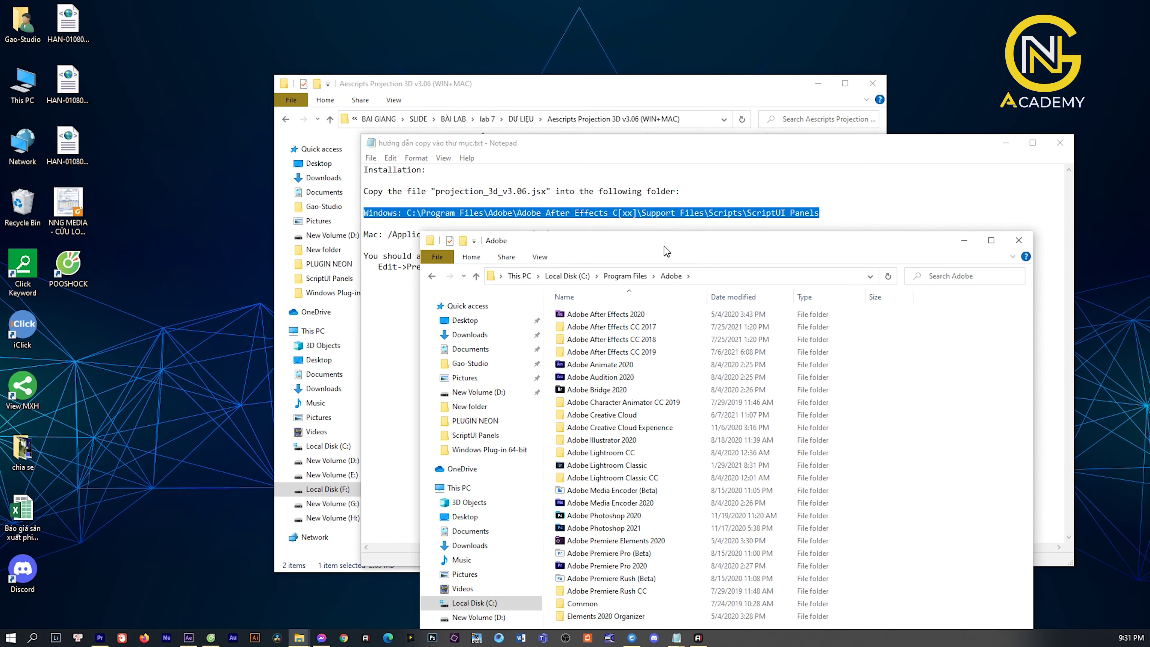
{"action": "double_click", "coordinate": [630, 315]}
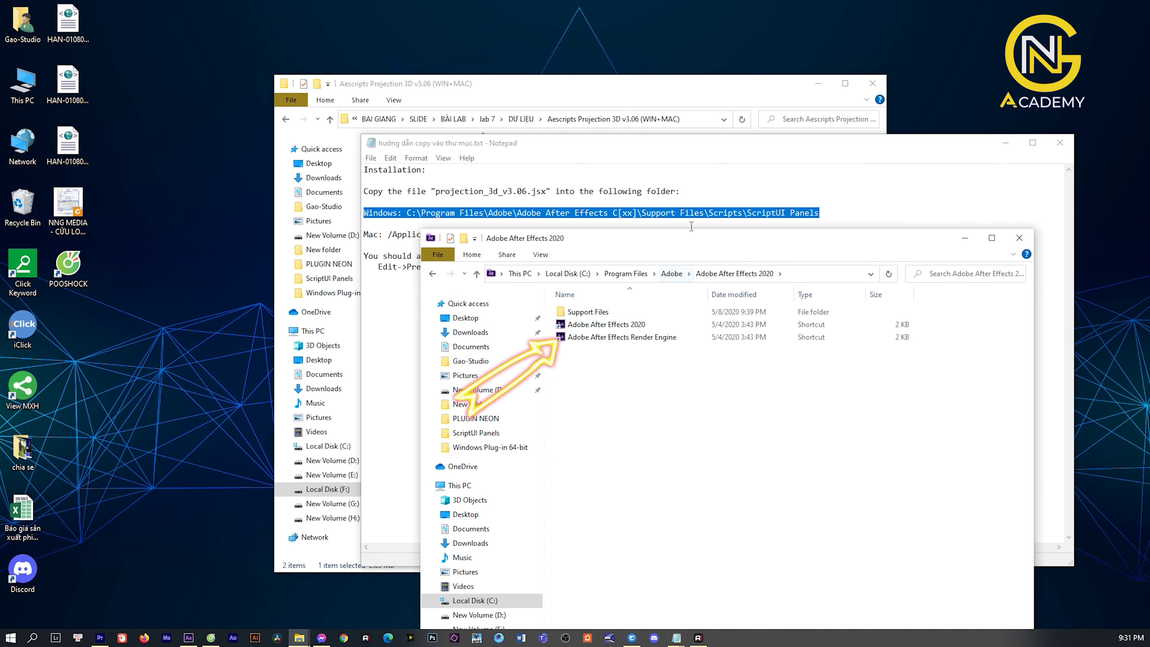
{"action": "left_click_drag", "start_coordinate": [691, 142], "coordinate": [689, 61]}
{"action": "left_click", "coordinate": [680, 511]}
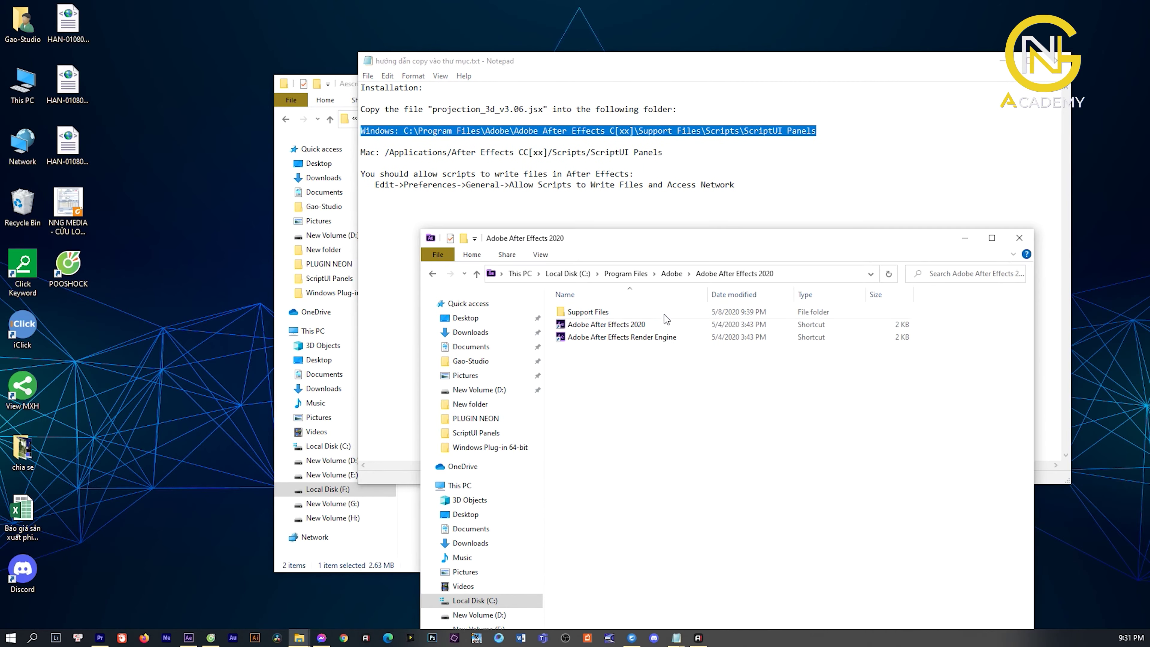
- Continue into Support Files > Scripts > ScriptUI Panels
{"action": "double_click", "coordinate": [641, 313]}
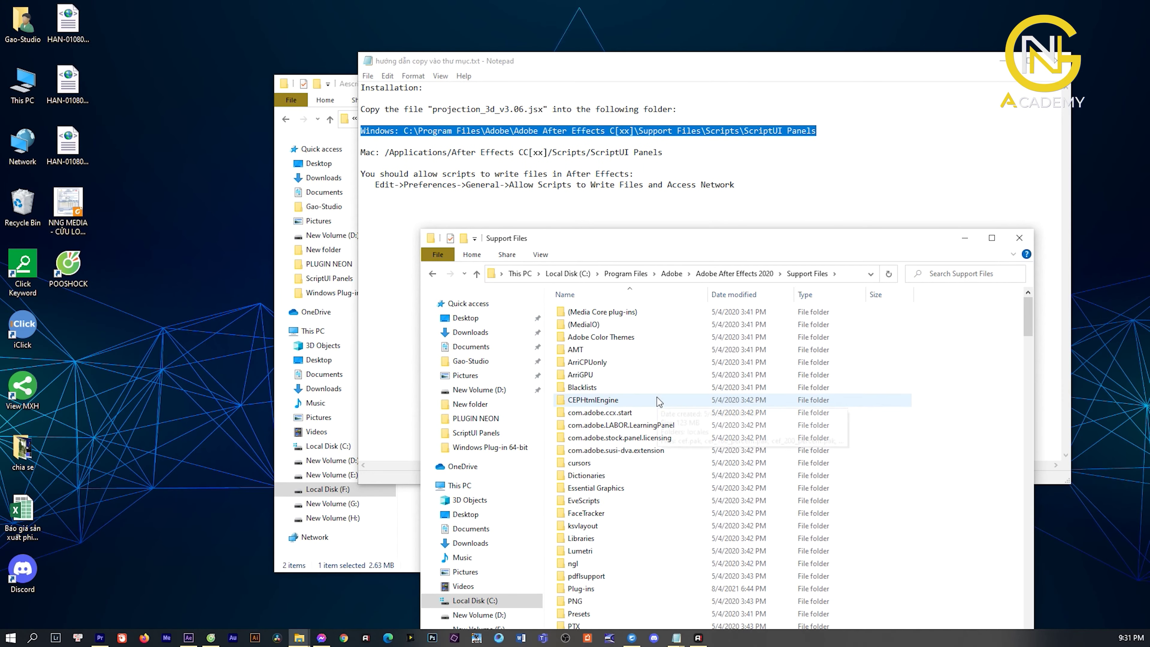
{"action": "scroll", "coordinate": [588, 397], "scroll_direction": "down", "scroll_amount": 5}
{"action": "scroll", "coordinate": [589, 399], "scroll_direction": "down", "scroll_amount": 5}
{"action": "scroll", "coordinate": [588, 398], "scroll_direction": "up", "scroll_amount": 5}
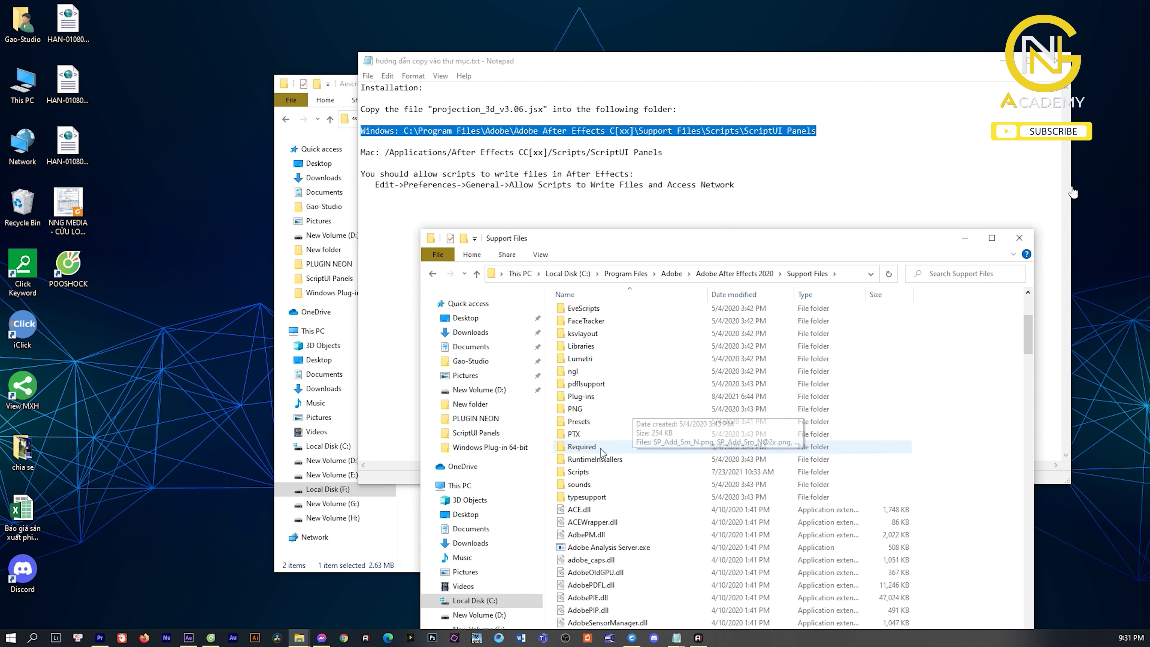
{"action": "double_click", "coordinate": [588, 472]}
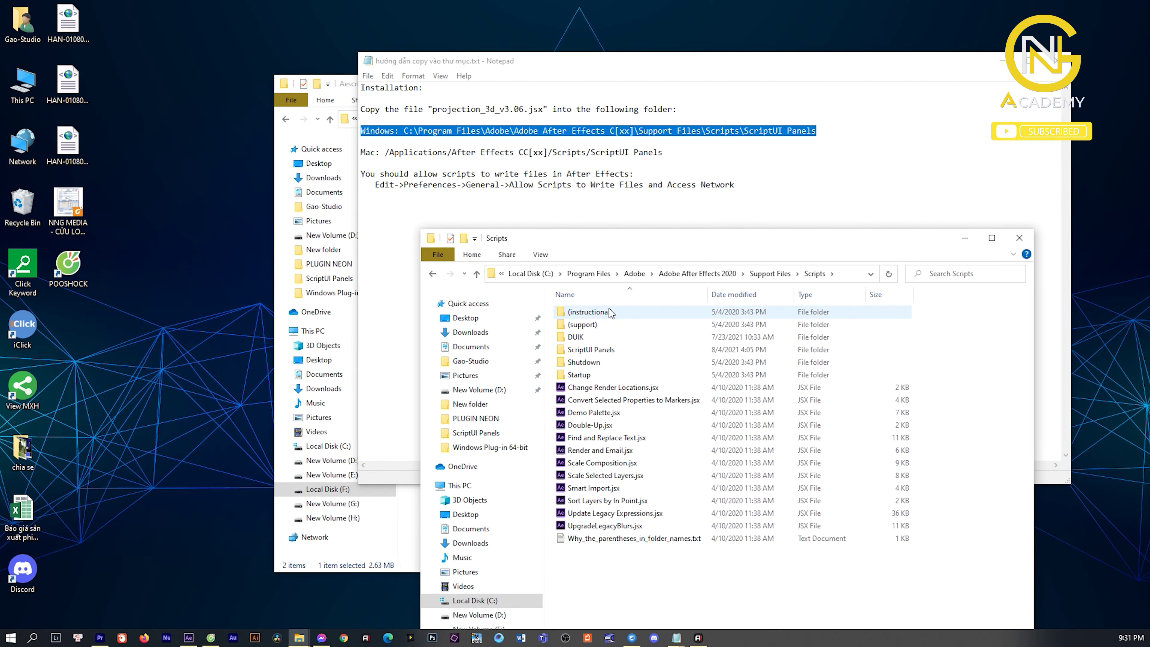
{"action": "double_click", "coordinate": [603, 353]}
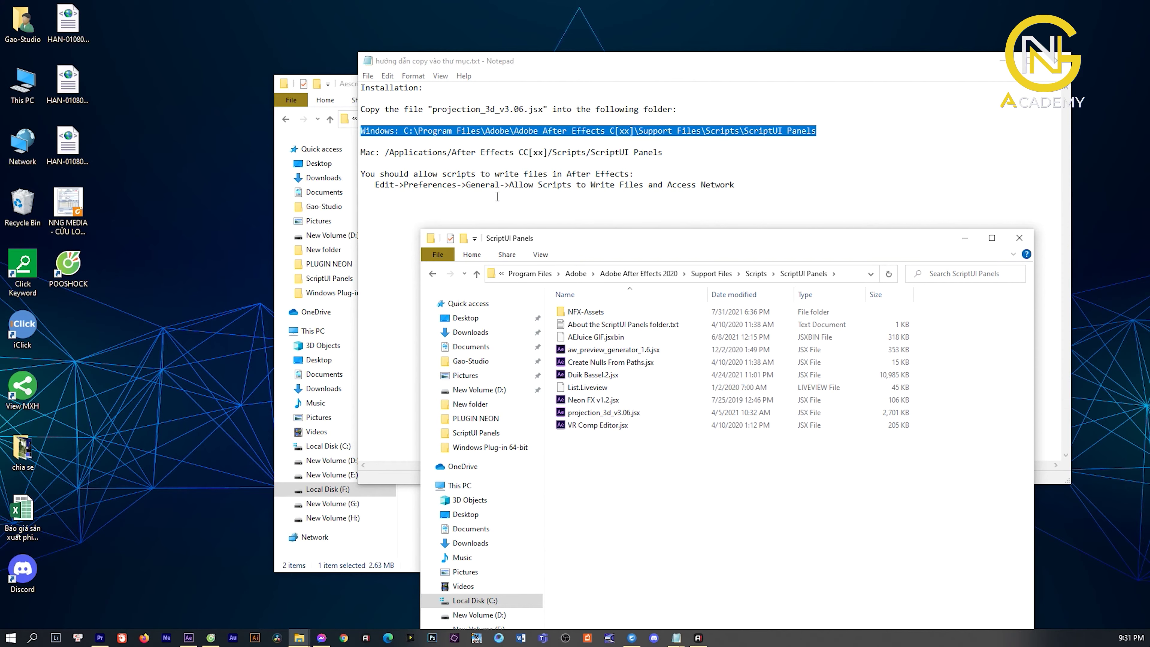
- Drag projection_3d_v3.06.jsx into ScriptUI Panels, replacing the existing file, and return to After Effects
{"action": "left_click", "coordinate": [284, 139]}
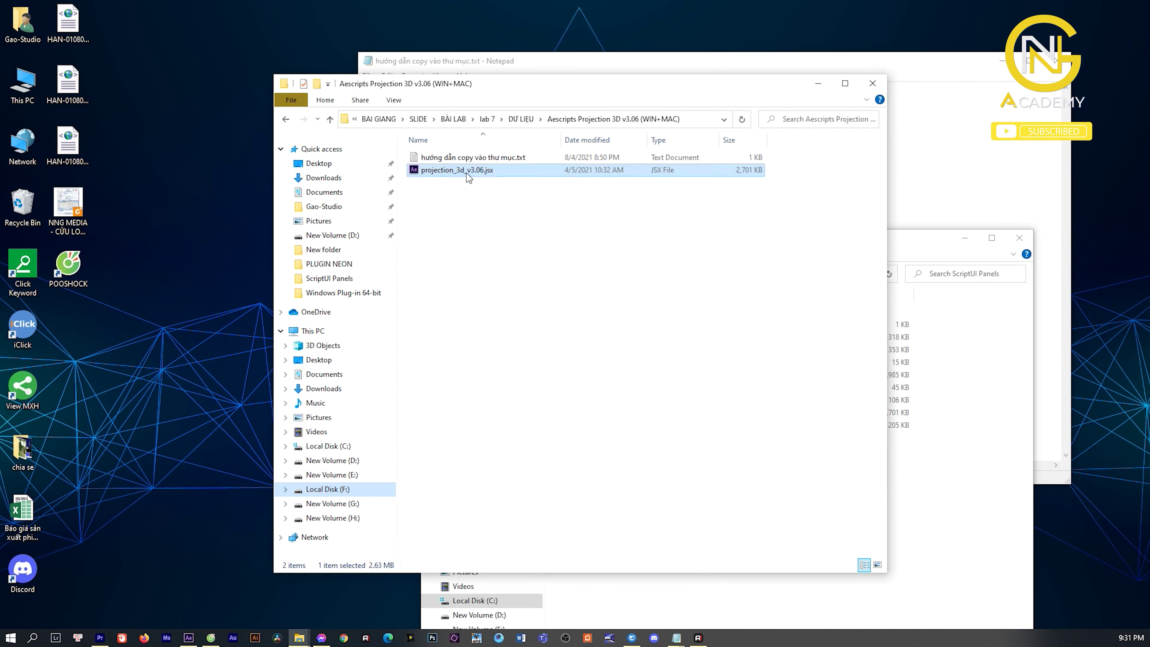
{"action": "left_click_drag", "start_coordinate": [471, 172], "coordinate": [981, 511]}
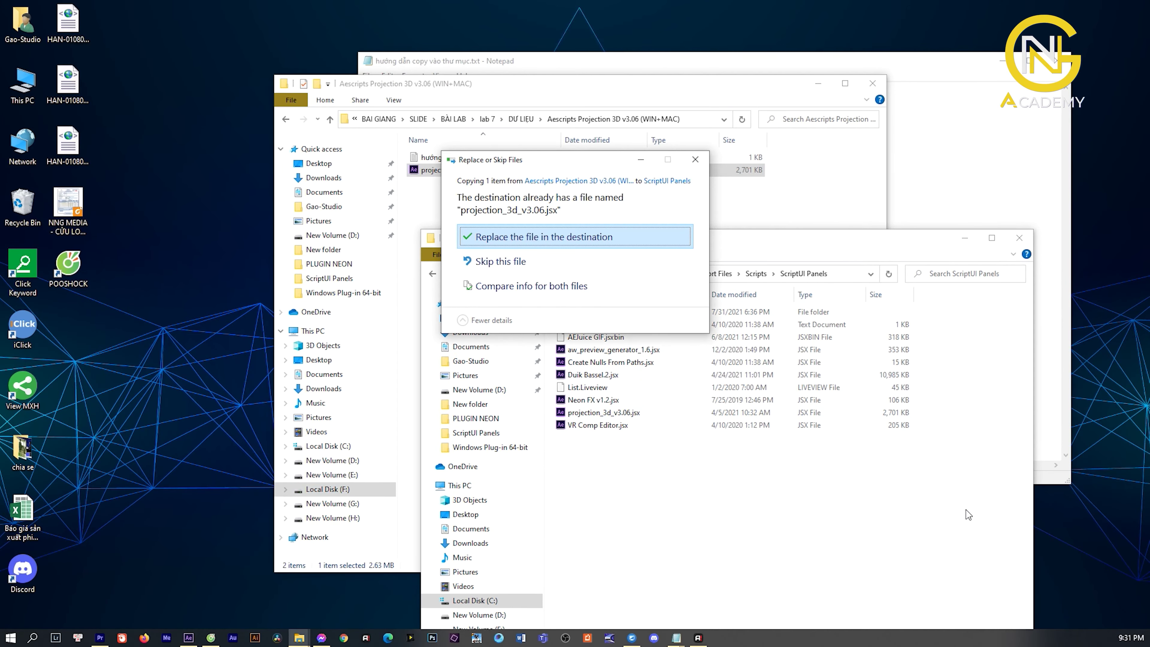
{"action": "left_click", "coordinate": [526, 163]}
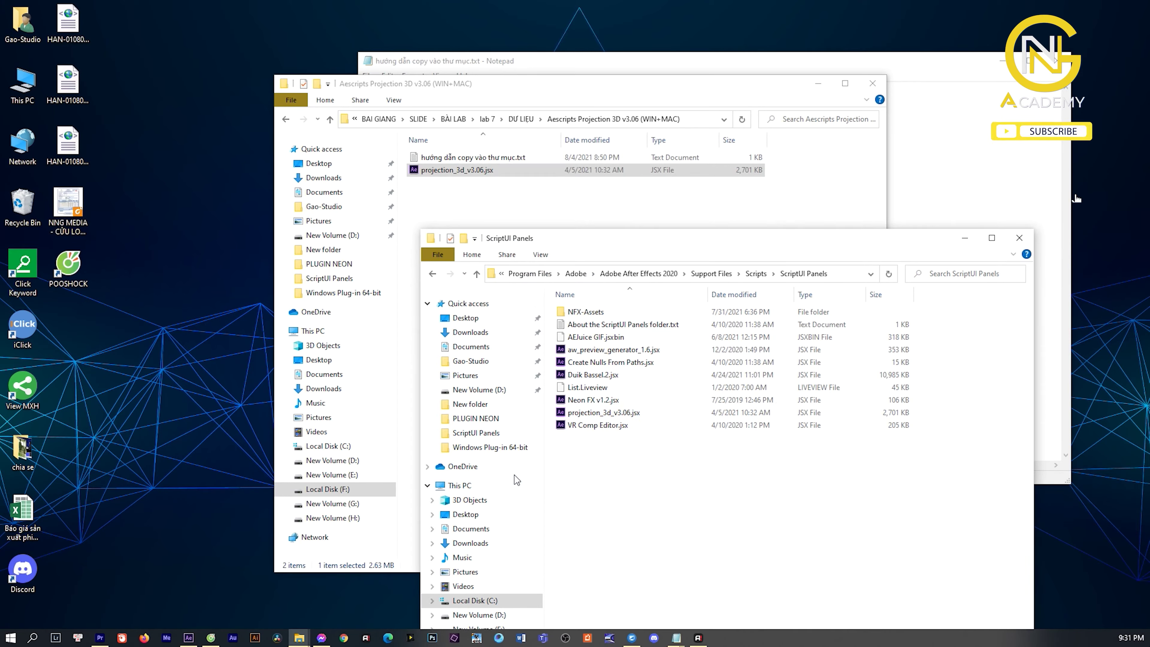
{"action": "left_click", "coordinate": [189, 639]}
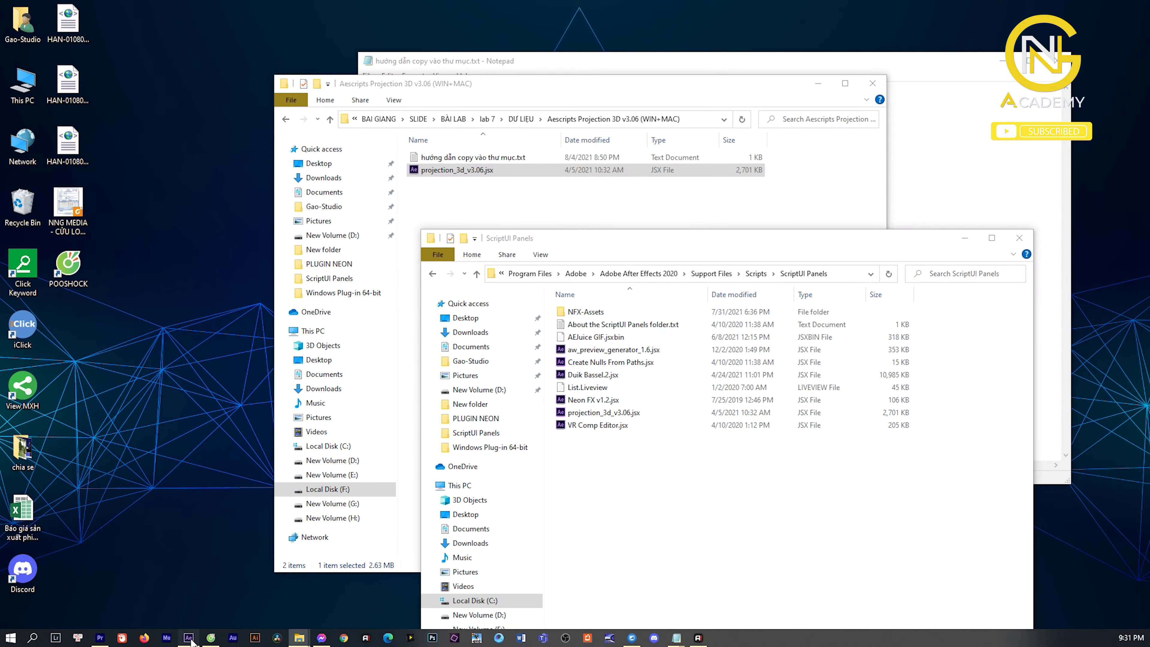
- Maximize After Effects and import Landscape 2.jpg into the Project panel
{"action": "left_click", "coordinate": [981, 28]}
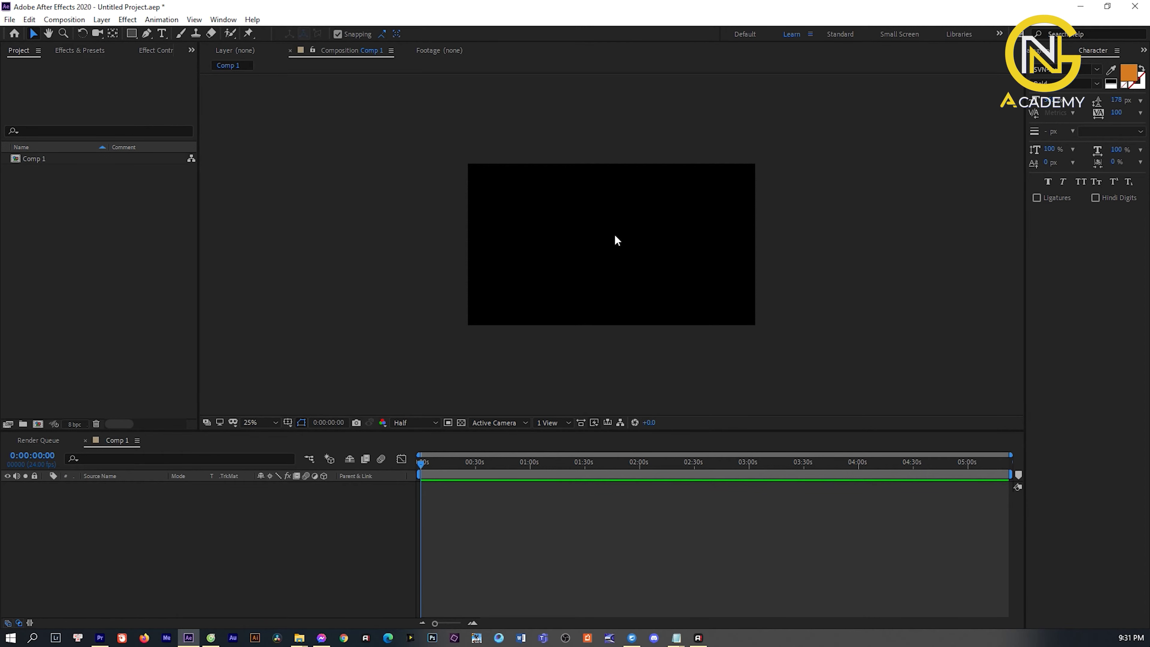
{"action": "double_click", "coordinate": [160, 250]}
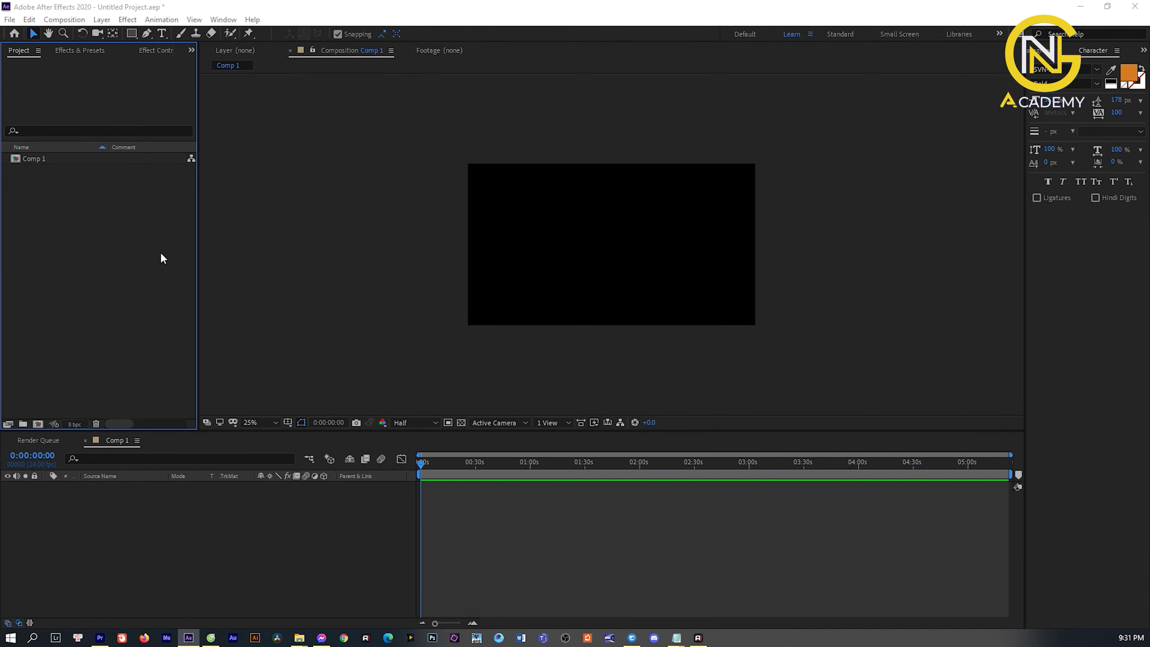
{"action": "double_click", "coordinate": [559, 136]}
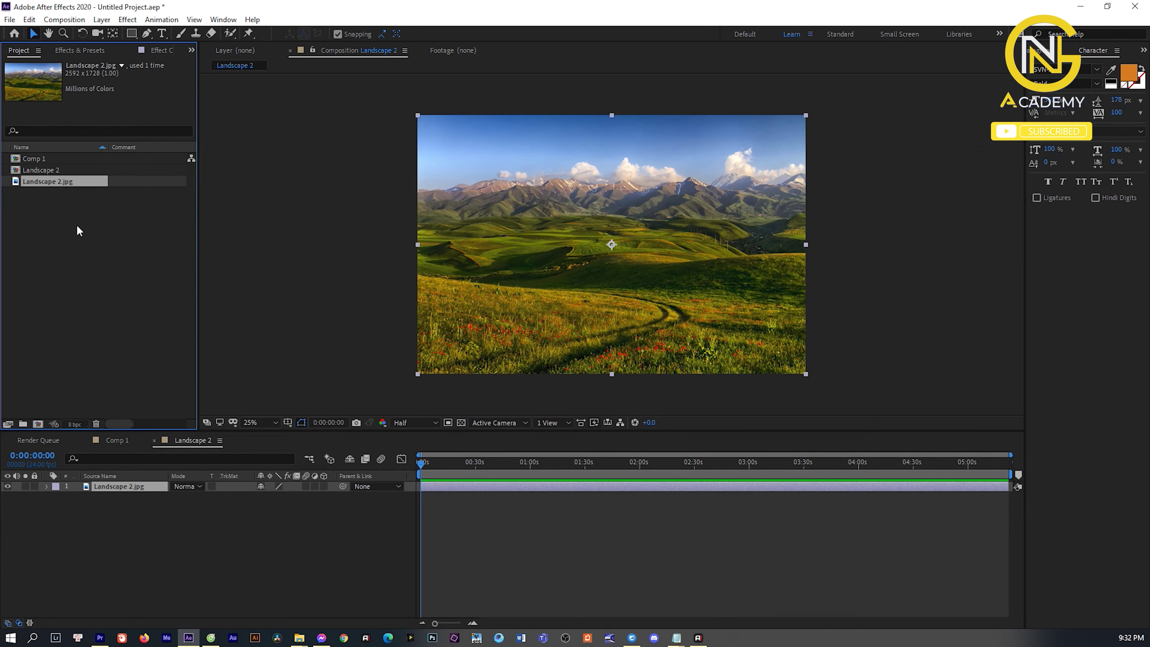
- Create the Landscape 3 composition from Landscape 2.jpg and open the Window menu
{"action": "left_click_drag", "start_coordinate": [59, 182], "coordinate": [44, 427]}
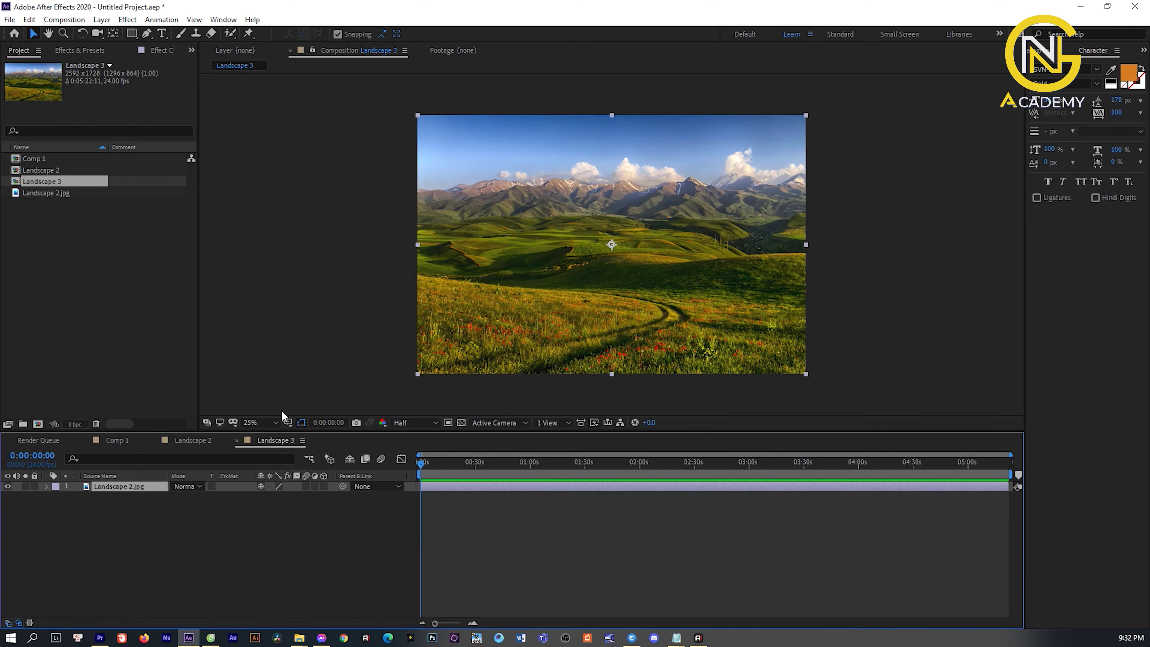
{"action": "mouse_move", "coordinate": [428, 464]}
{"action": "left_mouse_down"}
{"action": "mouse_move", "coordinate": [475, 467]}
{"action": "mouse_move", "coordinate": [417, 465]}
{"action": "left_mouse_up"}
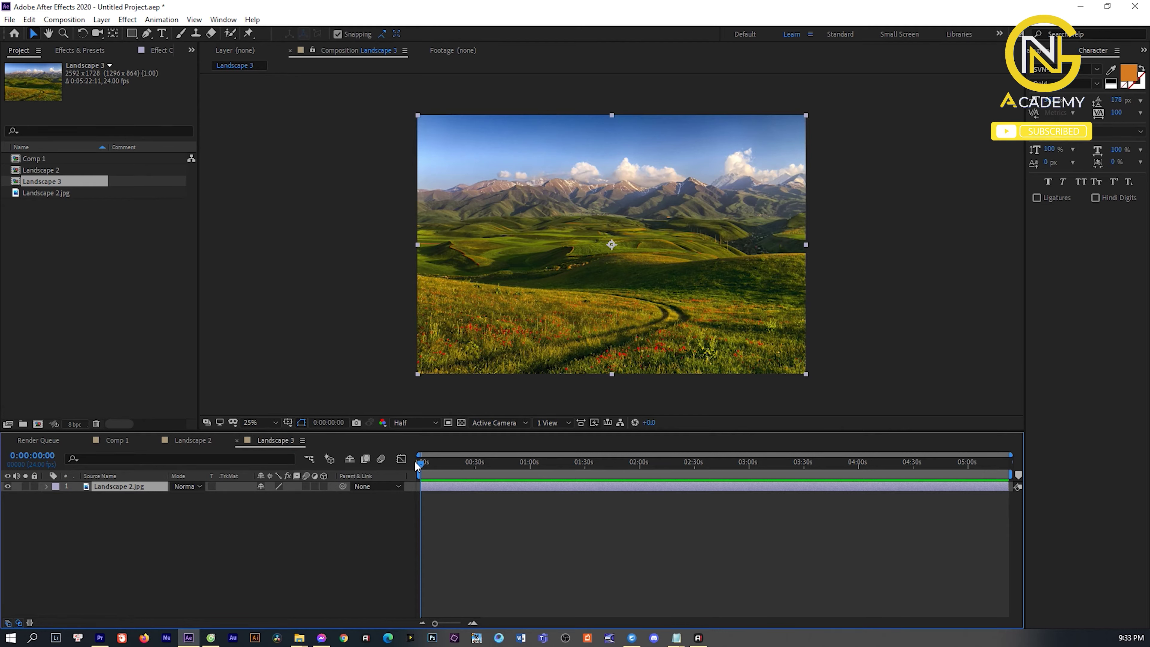
{"action": "left_click", "coordinate": [223, 20]}
{"action": "scroll", "coordinate": [255, 641], "scroll_direction": "down", "scroll_amount": 1}
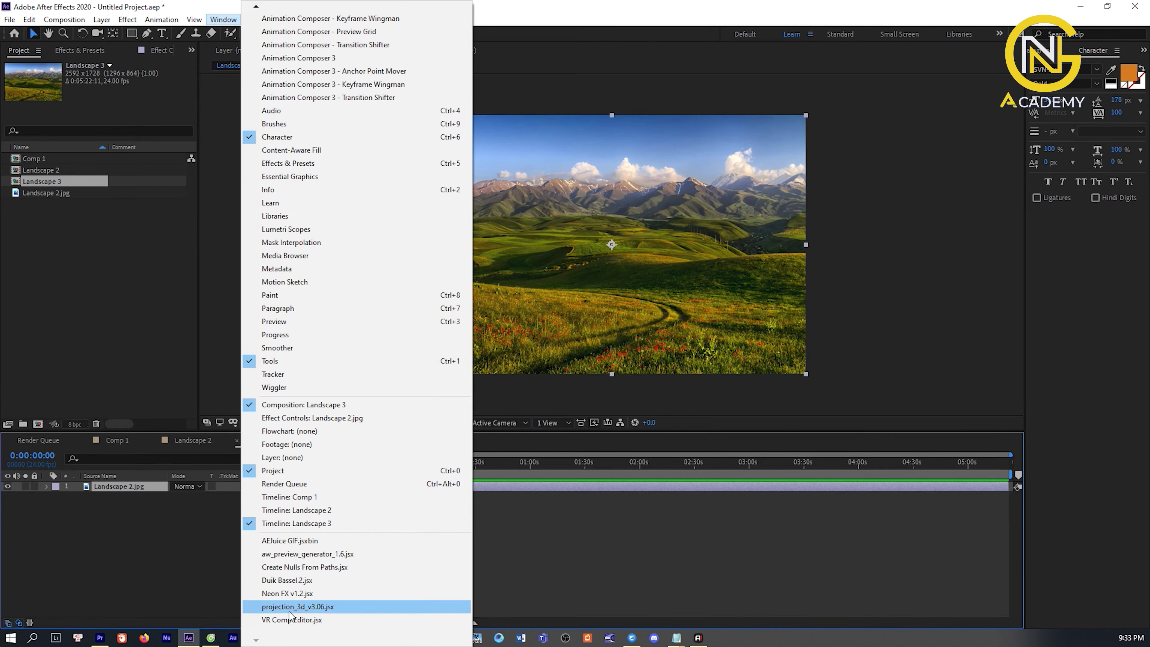
- Launch the projection_3d_v3.06.jsx panel and close the Character and Paragraph panels
{"action": "left_click", "coordinate": [324, 607]}
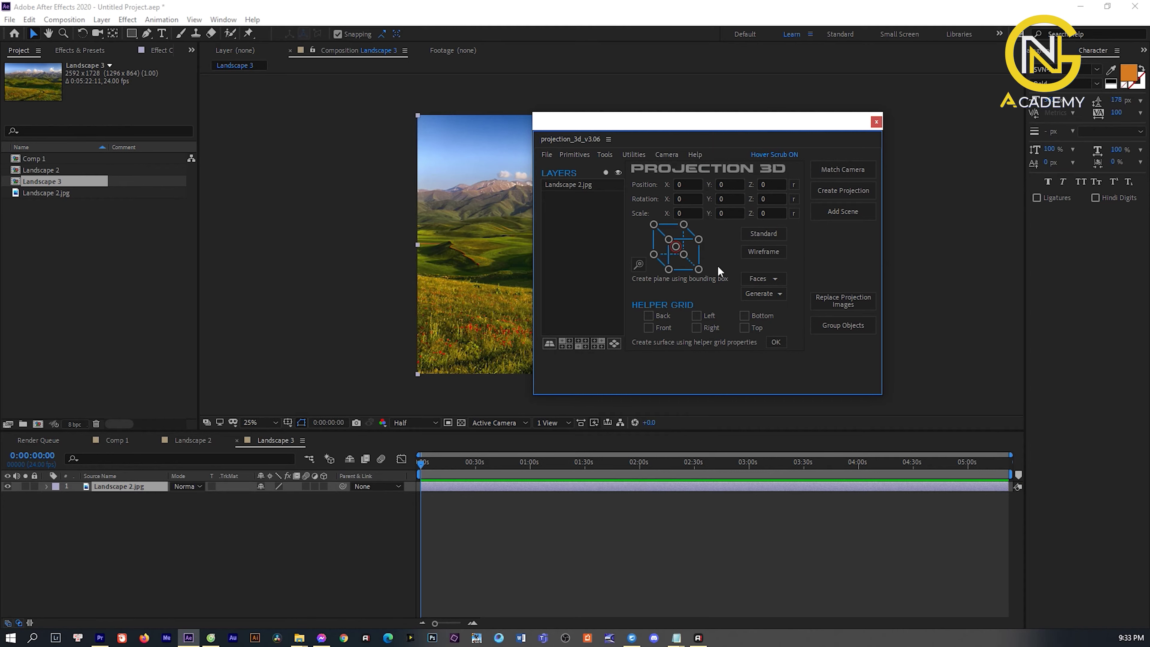
{"action": "left_click_drag", "start_coordinate": [736, 119], "coordinate": [981, 151]}
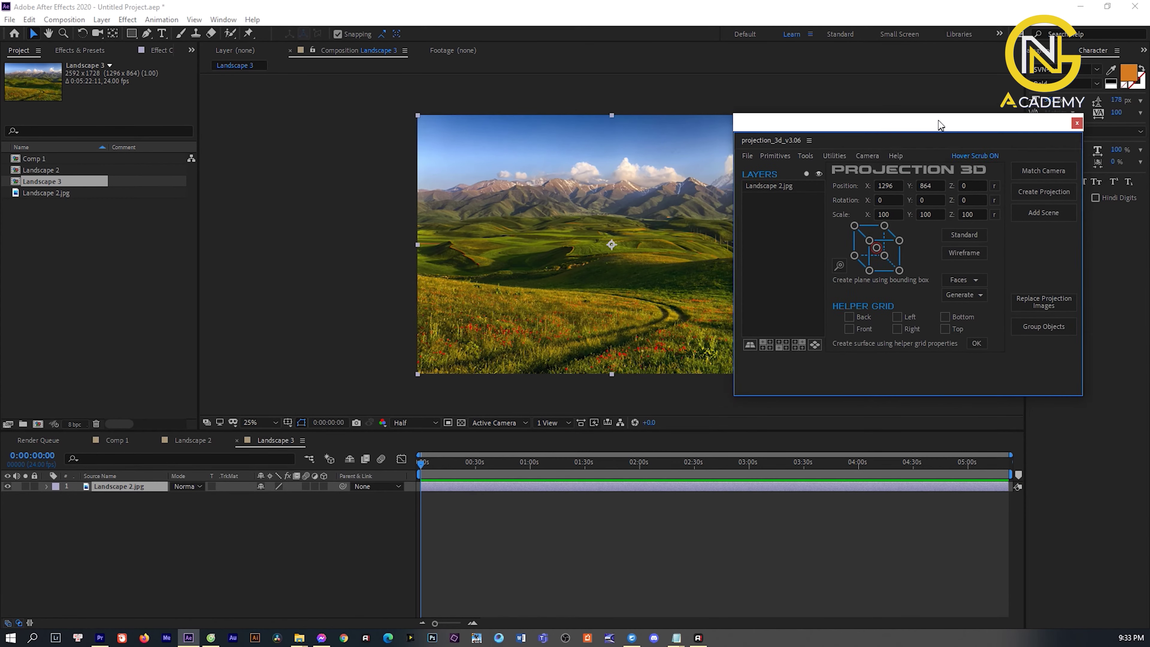
{"action": "left_click", "coordinate": [1118, 50]}
{"action": "left_click", "coordinate": [1104, 54]}
{"action": "left_click", "coordinate": [1073, 50]}
{"action": "left_click", "coordinate": [973, 70]}
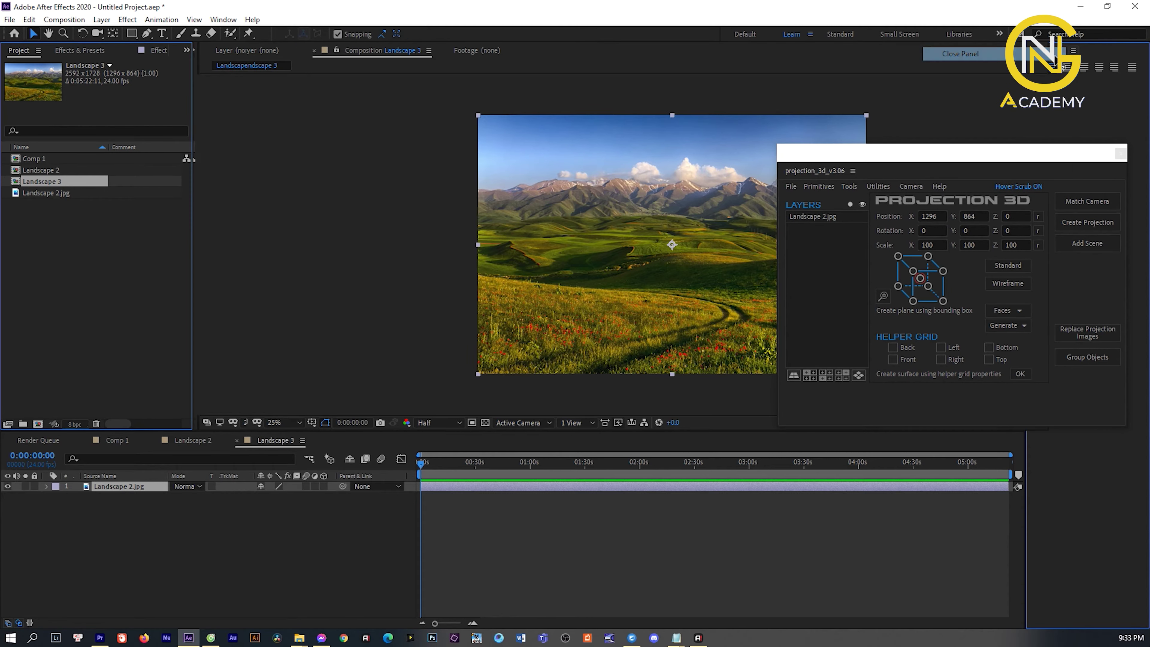
- Reposition and resize the Projection 3D panel out of the composition view
{"action": "left_click_drag", "start_coordinate": [1002, 154], "coordinate": [1003, 156]}
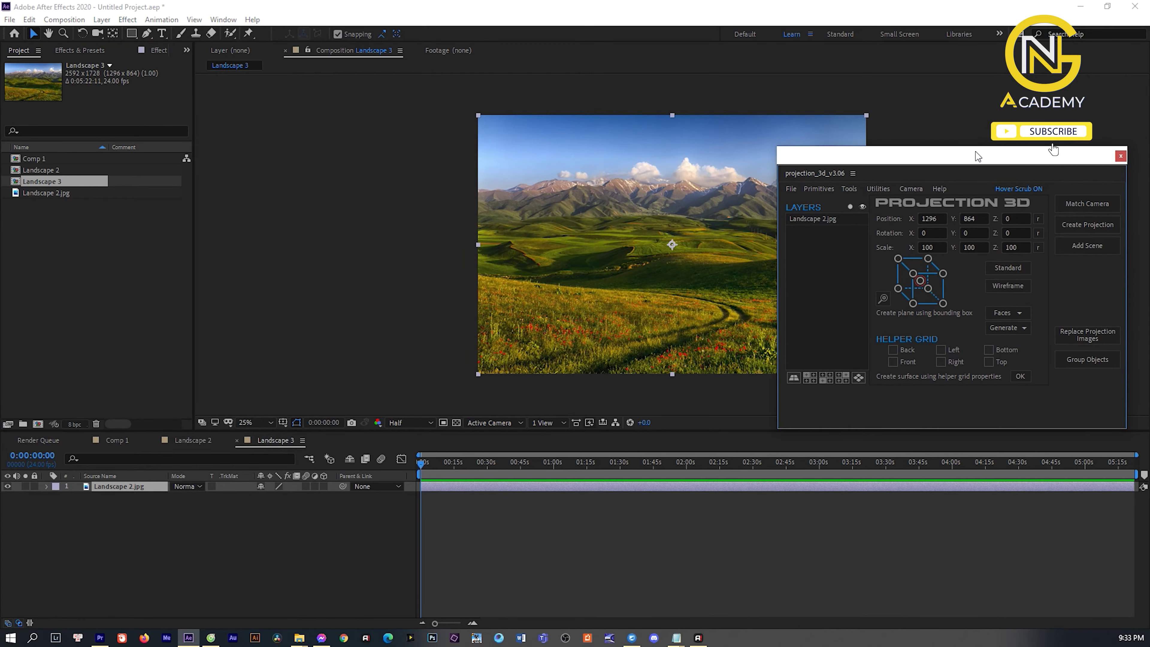
{"action": "mouse_move", "coordinate": [860, 156]}
{"action": "left_mouse_down"}
{"action": "mouse_move", "coordinate": [257, 130]}
{"action": "mouse_move", "coordinate": [873, 379]}
{"action": "mouse_move", "coordinate": [879, 359]}
{"action": "left_mouse_up"}
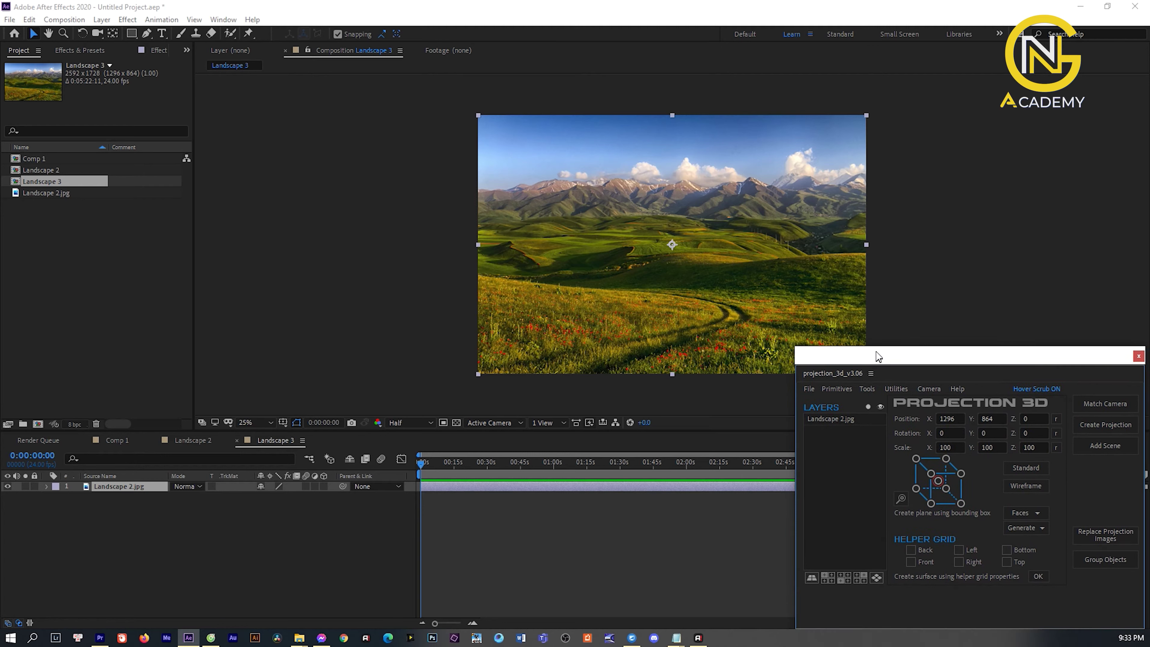
{"action": "left_click_drag", "start_coordinate": [807, 351], "coordinate": [802, 352]}
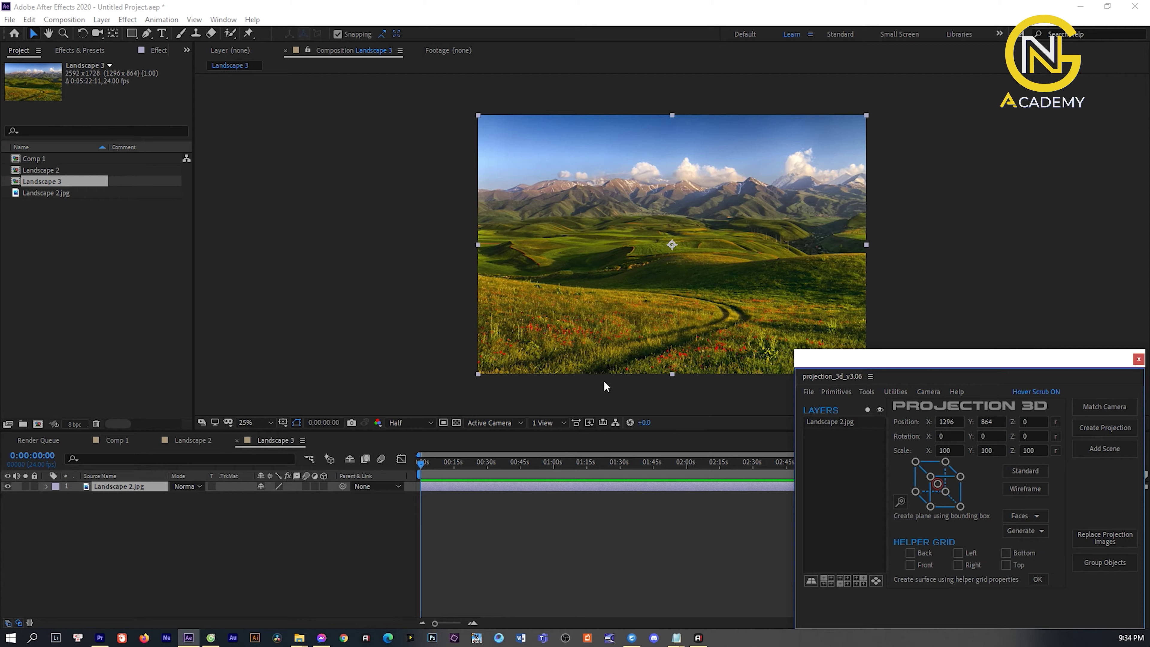
- Create a matched camera and helper grid, aligning the grid to the landscape's ground and horizon
{"action": "left_click", "coordinate": [1089, 408]}
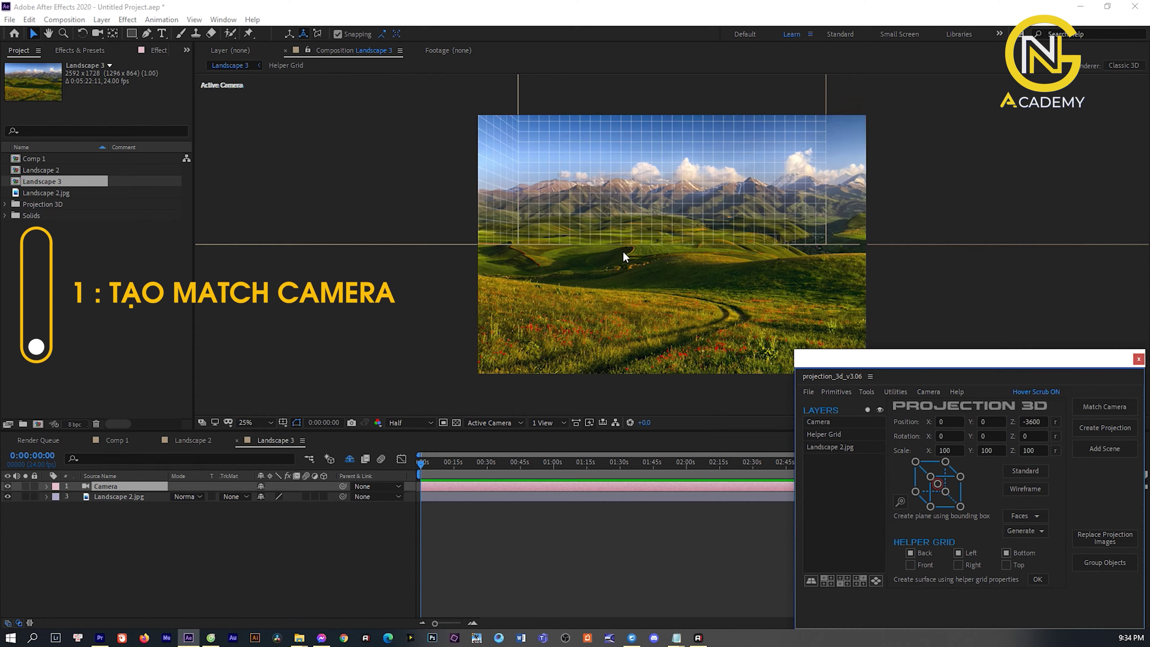
{"action": "key", "text": "comma"}
{"action": "key", "text": "period"}
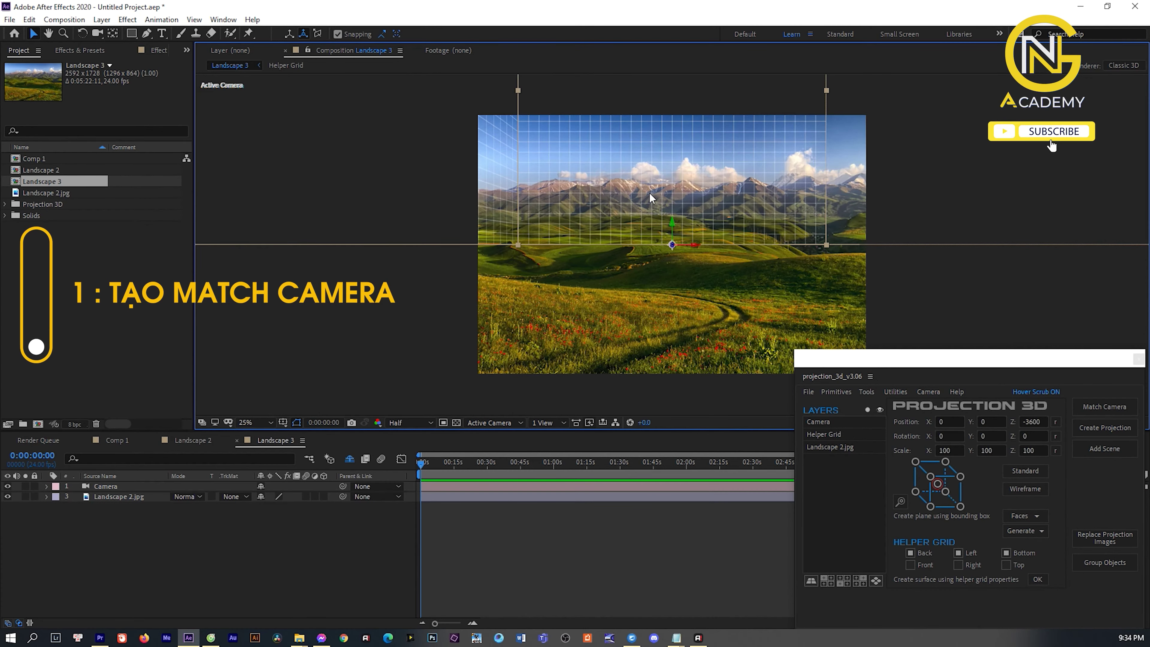
{"action": "mouse_move", "coordinate": [677, 248]}
{"action": "left_mouse_down"}
{"action": "mouse_move", "coordinate": [774, 204]}
{"action": "mouse_move", "coordinate": [609, 215]}
{"action": "mouse_move", "coordinate": [657, 207]}
{"action": "left_mouse_up"}
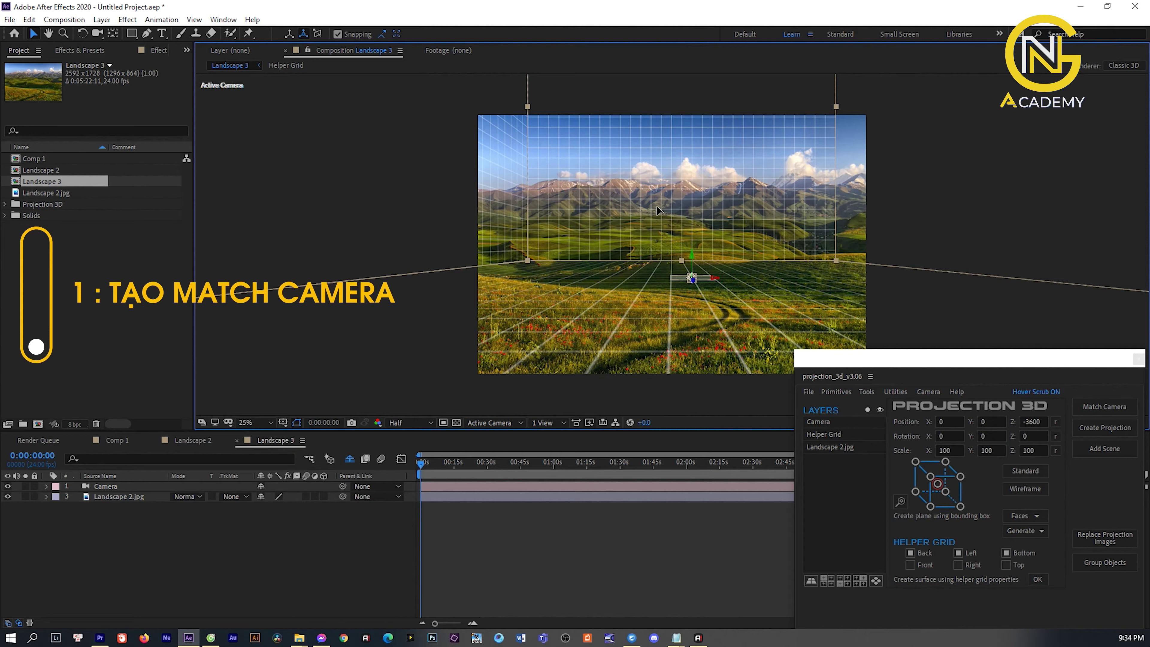
{"action": "mouse_move", "coordinate": [657, 206]}
{"action": "left_mouse_down"}
{"action": "mouse_move", "coordinate": [653, 165]}
{"action": "mouse_move", "coordinate": [654, 216]}
{"action": "mouse_move", "coordinate": [657, 199]}
{"action": "left_mouse_up"}
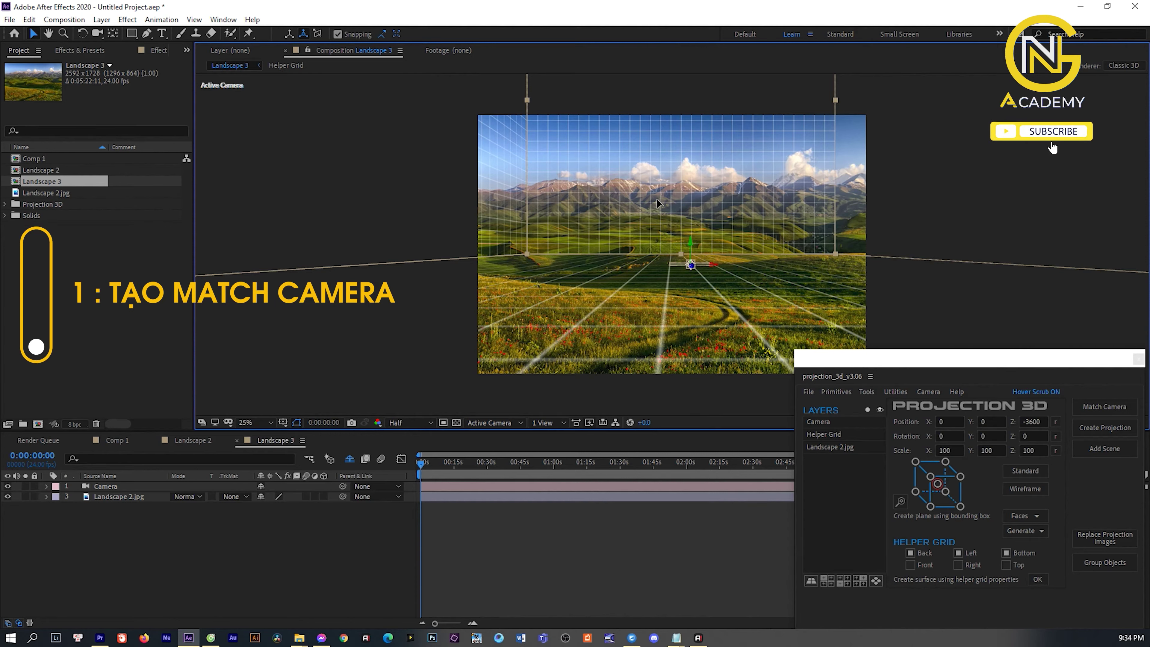
{"action": "left_click_drag", "start_coordinate": [657, 199], "coordinate": [658, 202]}
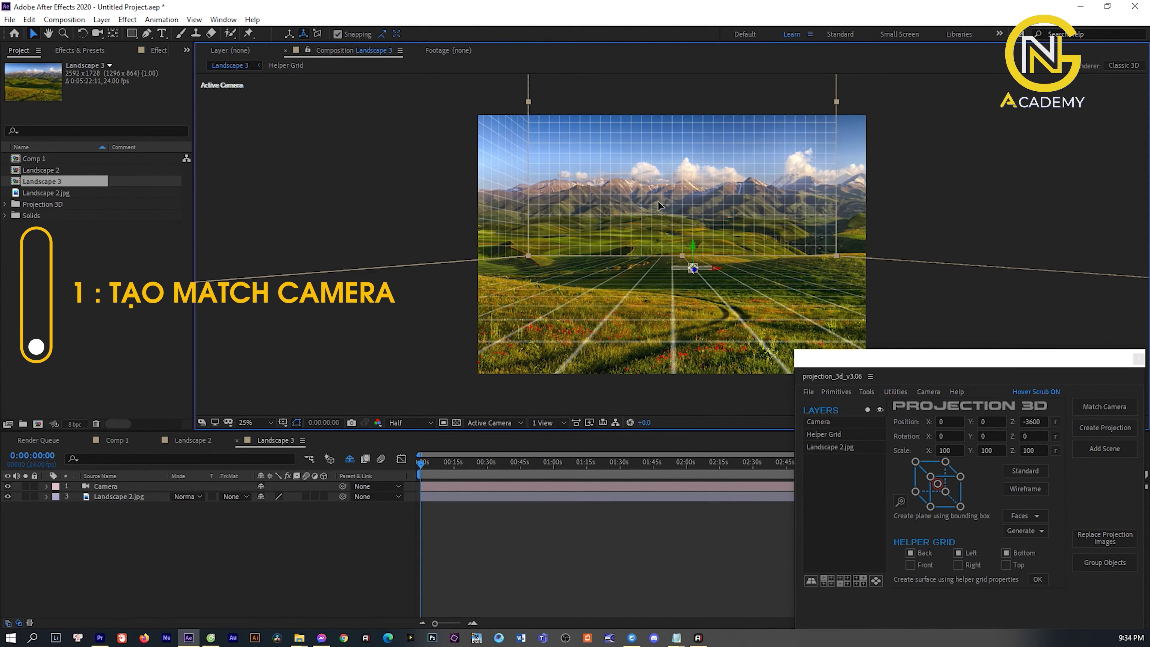
- Deselect the helper grid and select the Landscape 2.jpg layer
{"action": "left_click", "coordinate": [123, 507]}
{"action": "left_click", "coordinate": [116, 486]}
{"action": "left_click", "coordinate": [117, 494]}
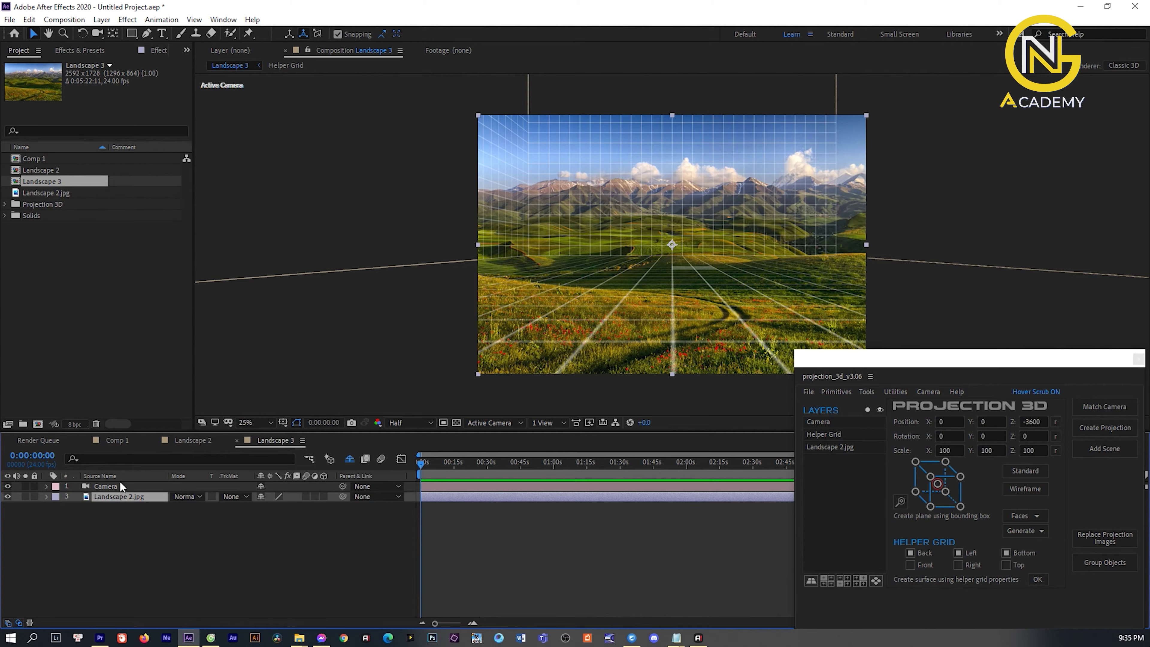
- Select the Camera and Landscape 2.jpg layers and create a projection with 1 scene
{"action": "left_click", "coordinate": [117, 486]}
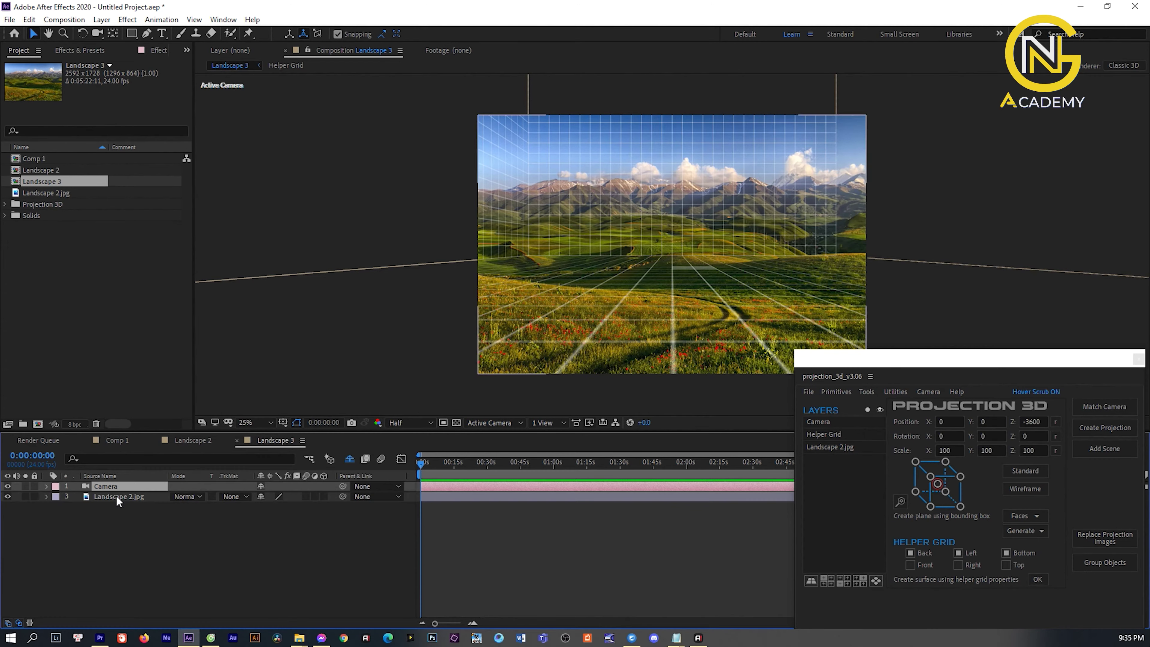
{"action": "left_click", "coordinate": [142, 530]}
{"action": "left_click_drag", "start_coordinate": [142, 531], "coordinate": [92, 479]}
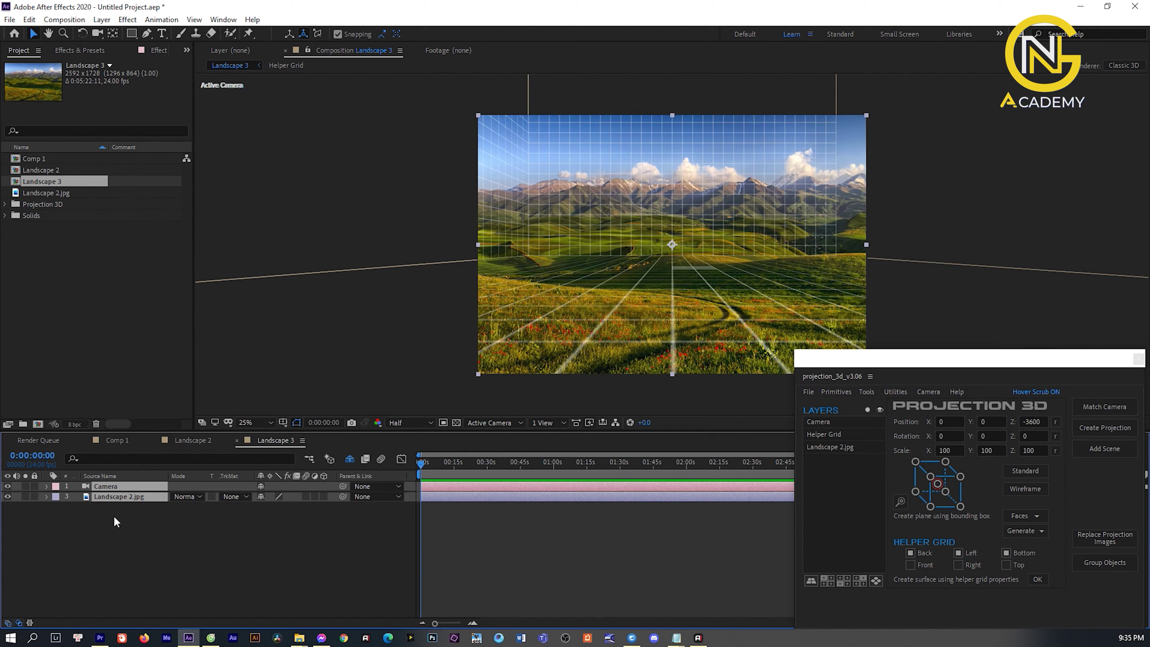
{"action": "left_click", "coordinate": [1105, 430]}
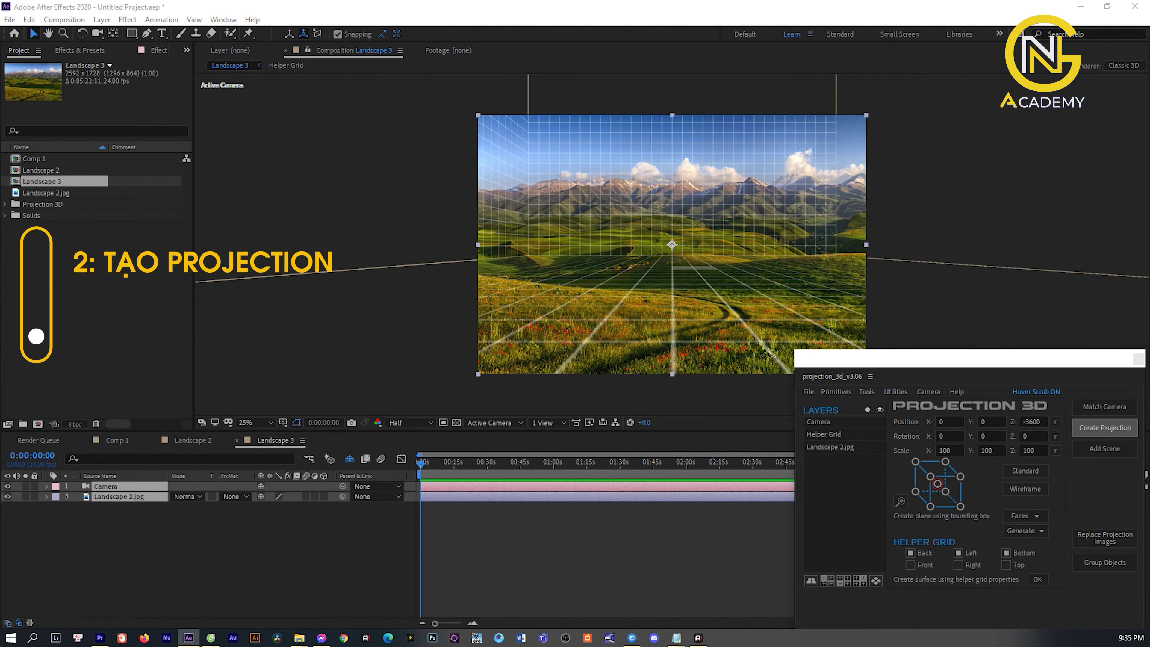
{"action": "left_click_drag", "start_coordinate": [849, 262], "coordinate": [684, 242]}
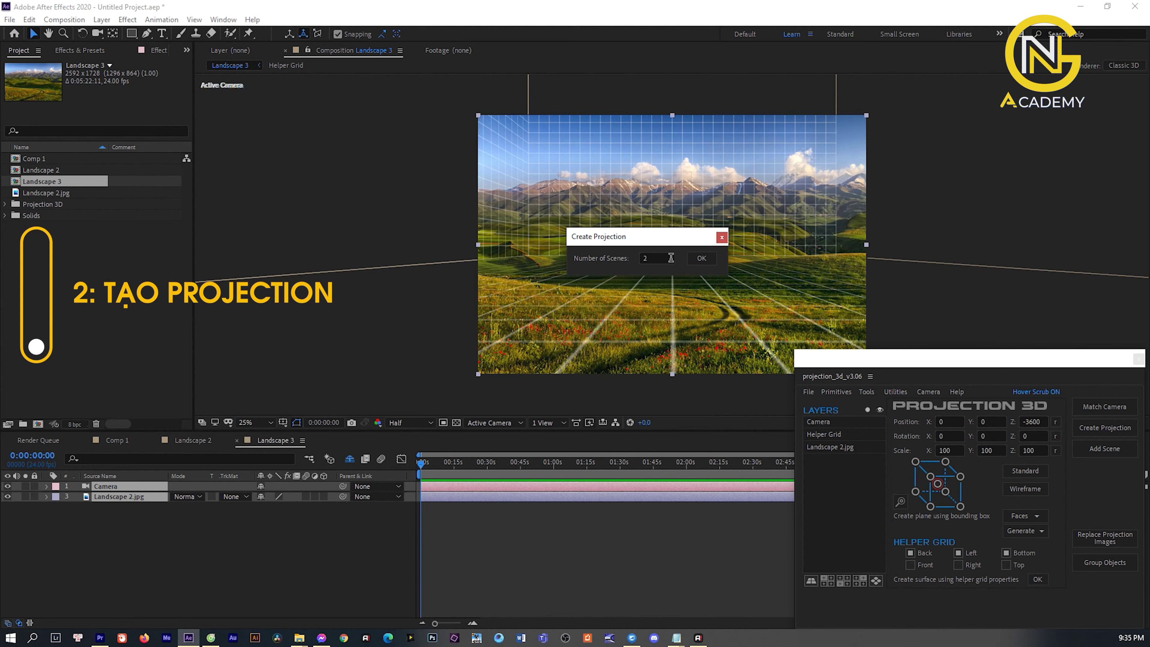
{"action": "type", "text": "1"}
{"action": "left_click", "coordinate": [701, 259]}
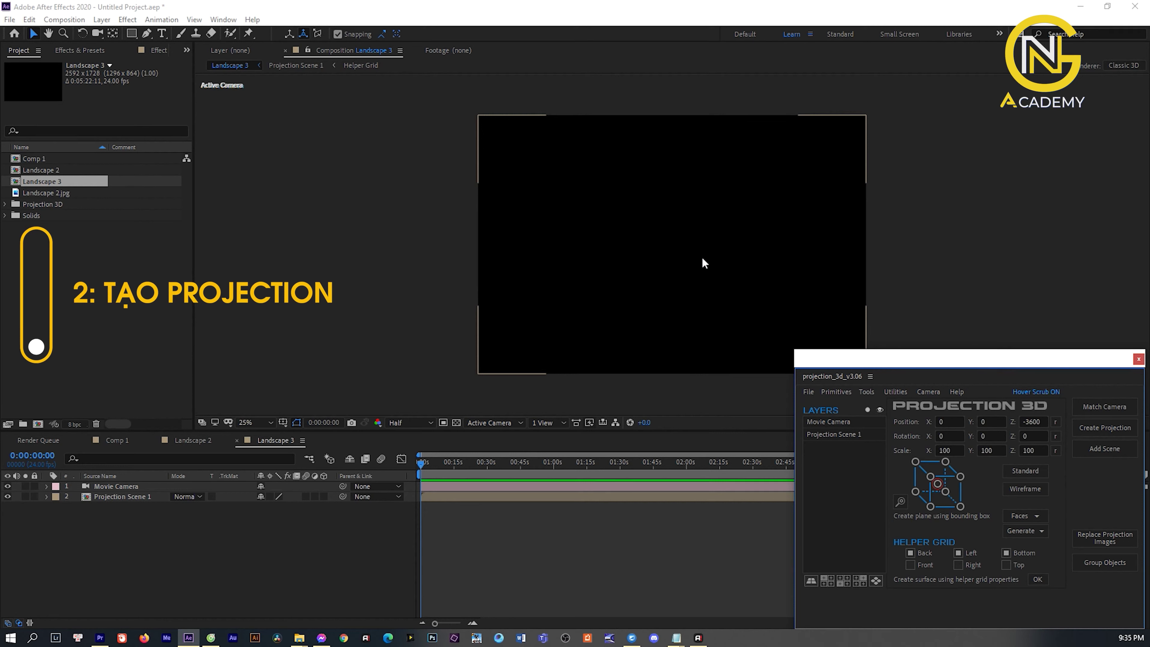
- Open Projection Scene 1 and generate Back and Bottom planes with Left unchecked
{"action": "left_click", "coordinate": [133, 486]}
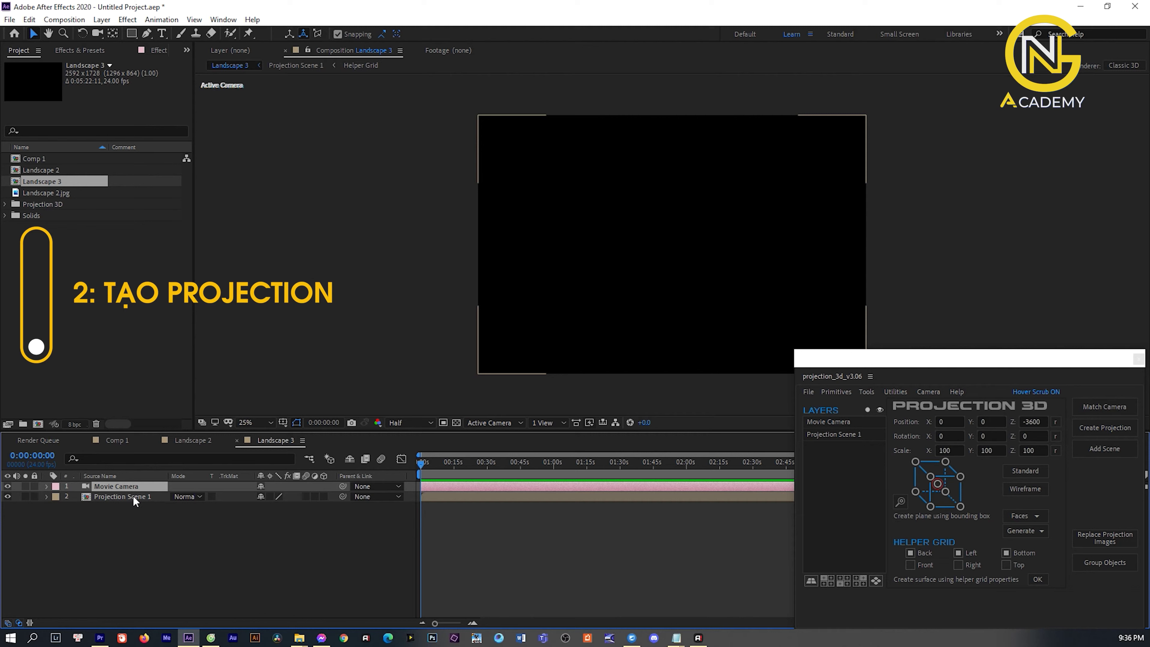
{"action": "left_click", "coordinate": [138, 516]}
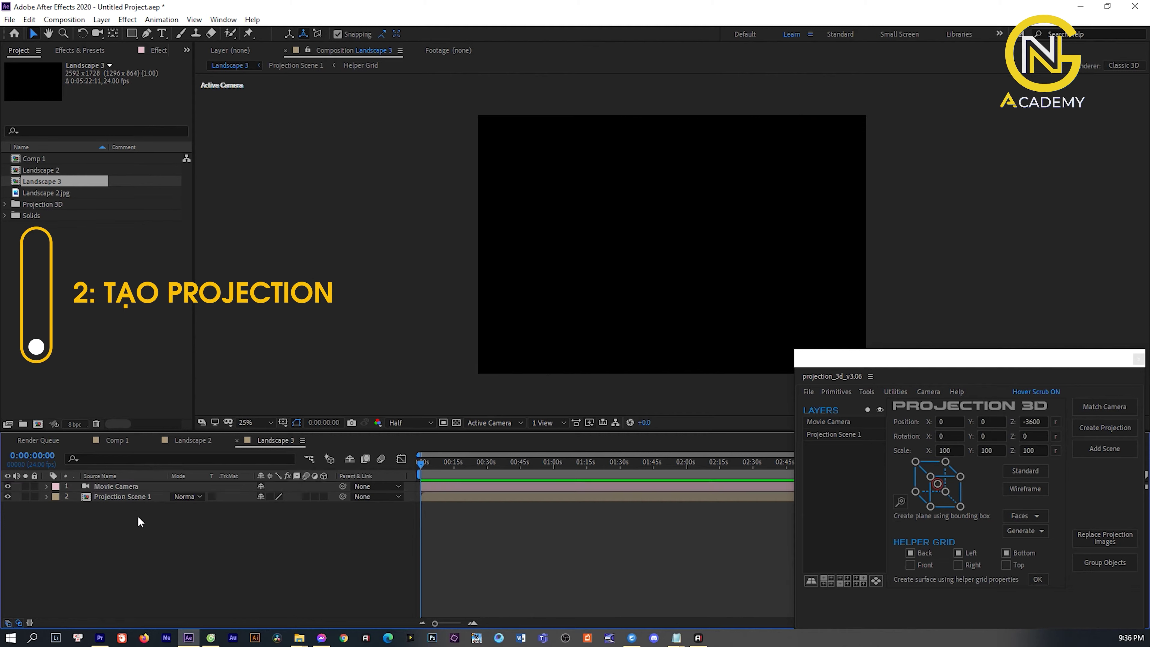
{"action": "double_click", "coordinate": [127, 496]}
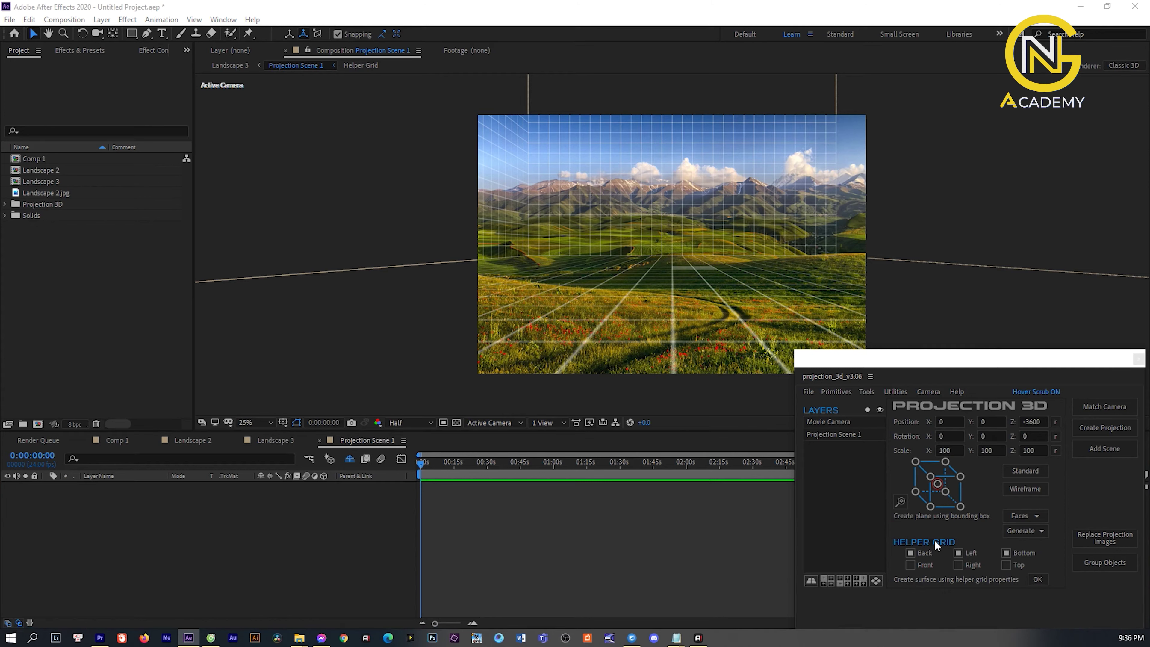
{"action": "left_click", "coordinate": [1070, 472]}
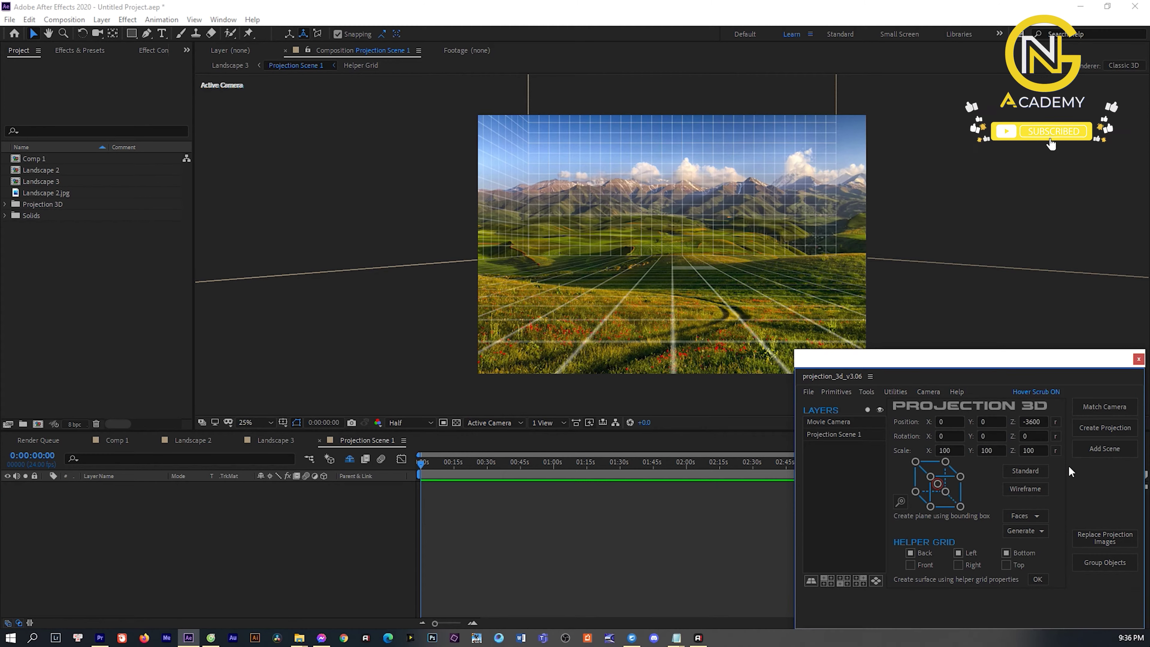
{"action": "left_click", "coordinate": [956, 552]}
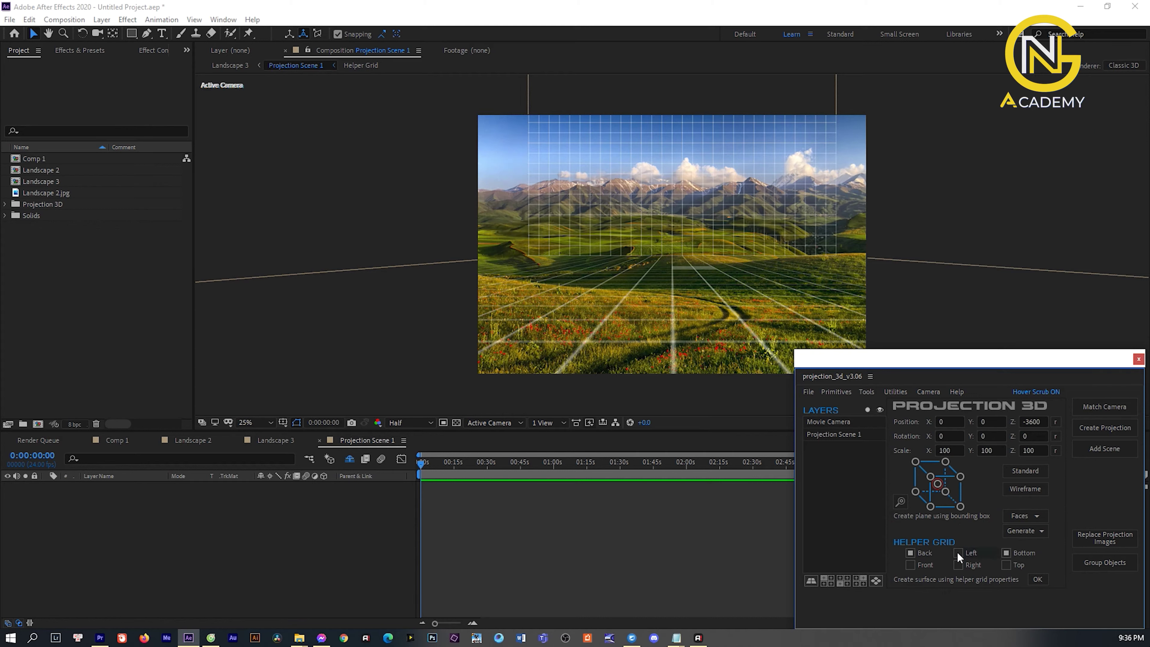
{"action": "left_click", "coordinate": [1038, 580]}
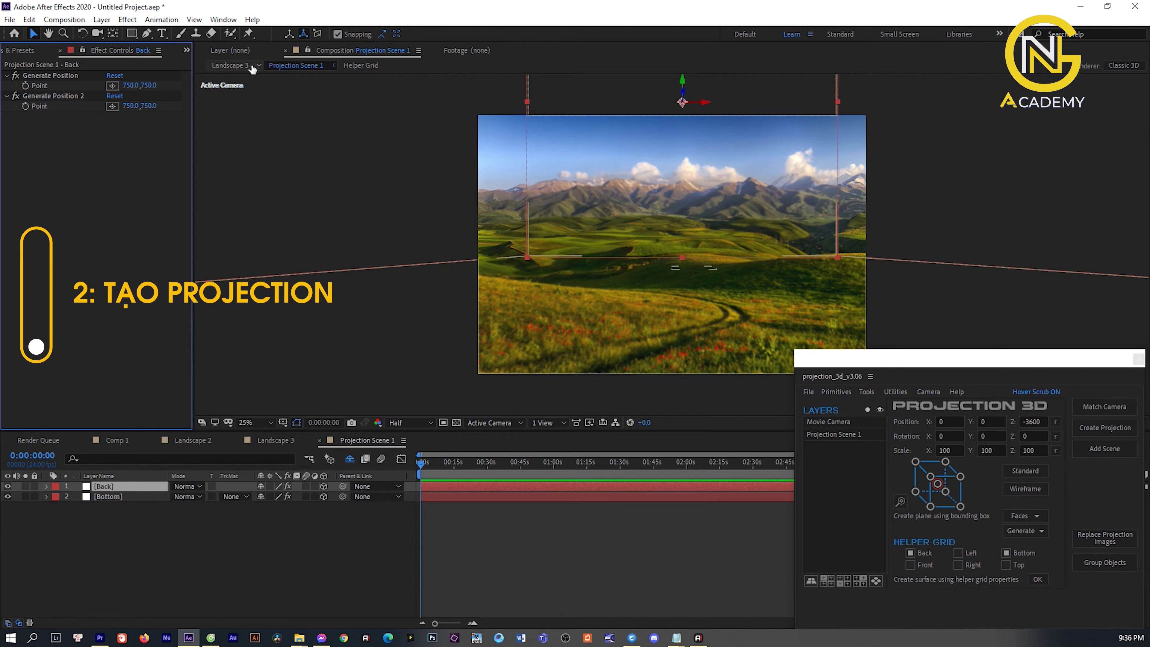
- Scale the Back plane up to 677% in Projection Scene 1
{"action": "left_click", "coordinate": [238, 66]}
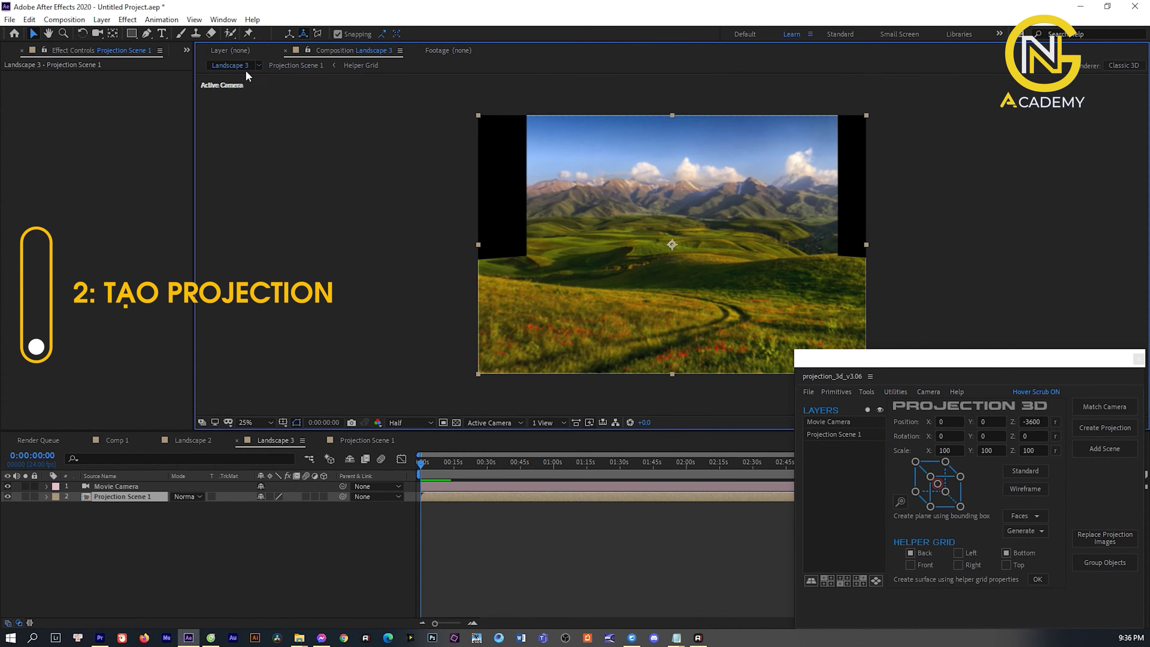
{"action": "double_click", "coordinate": [124, 496]}
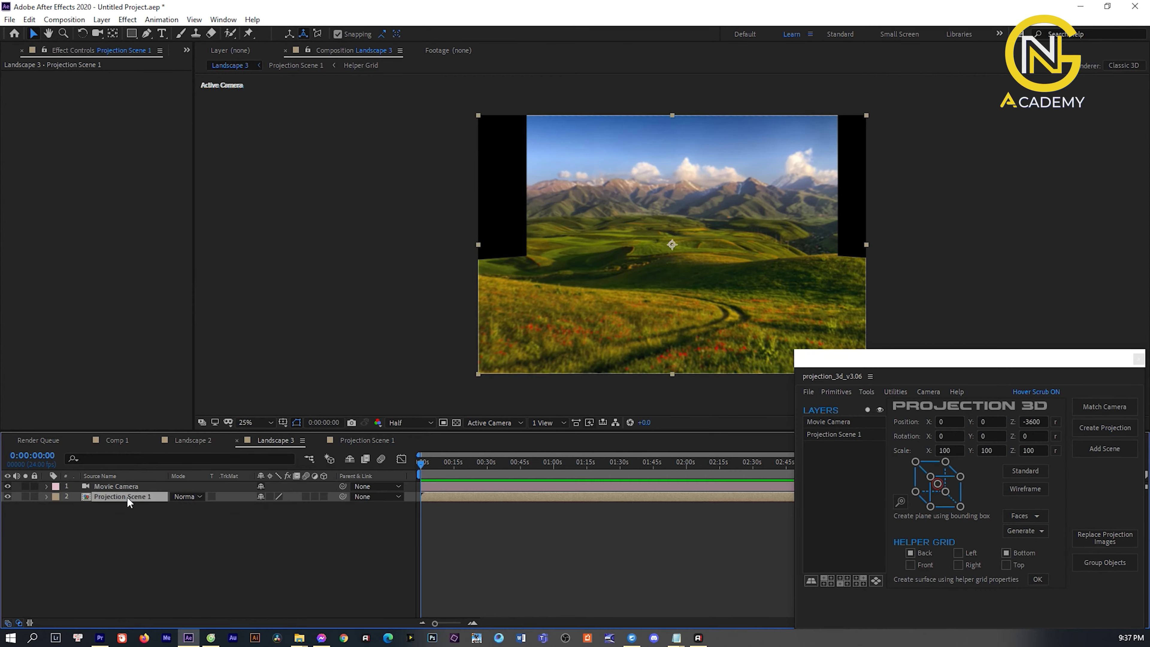
{"action": "left_click", "coordinate": [685, 233]}
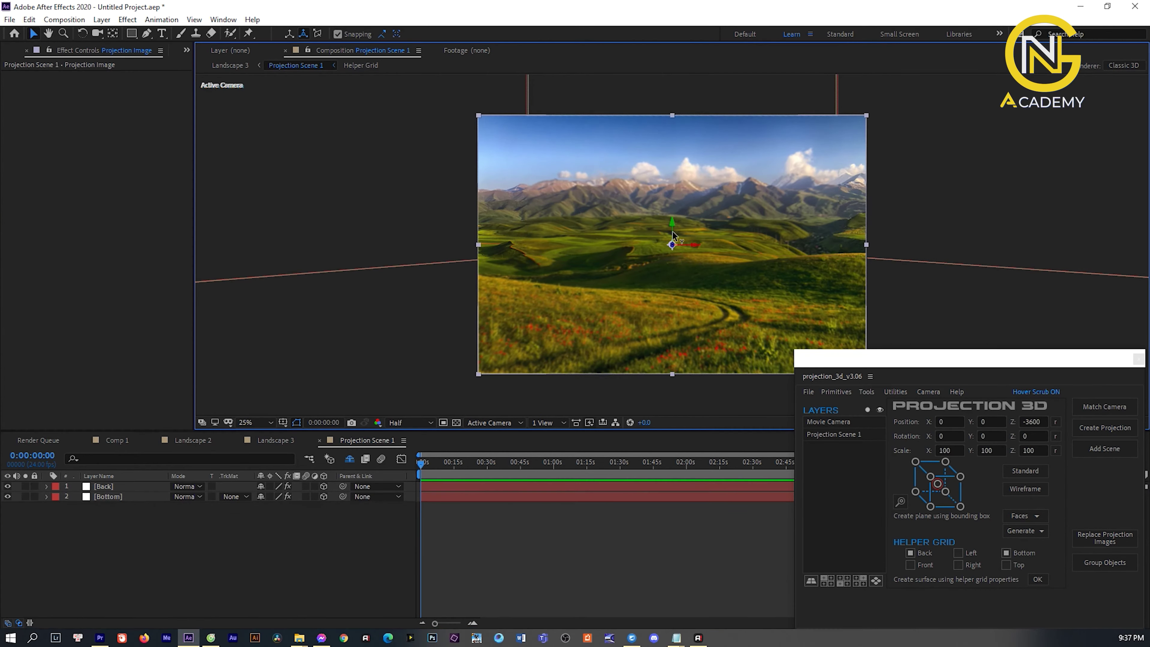
{"action": "left_click", "coordinate": [103, 487]}
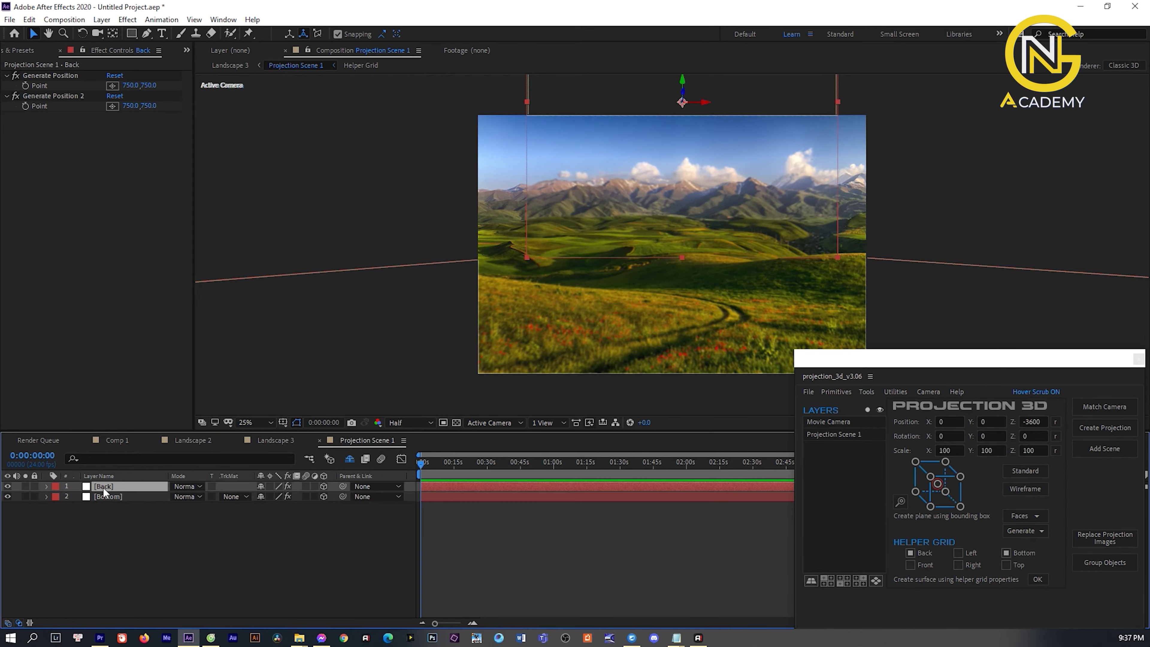
{"action": "key", "text": "comma"}
{"action": "key", "text": "s"}
{"action": "left_click_drag", "start_coordinate": [275, 496], "coordinate": [330, 493]}
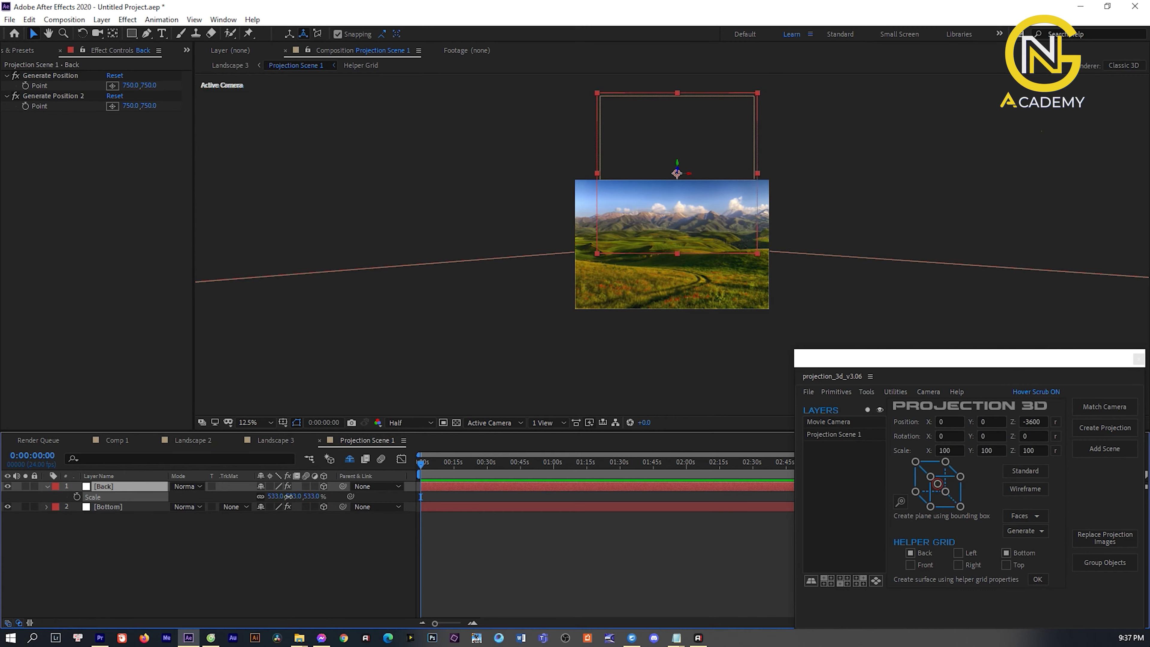
{"action": "left_click", "coordinate": [230, 65]}
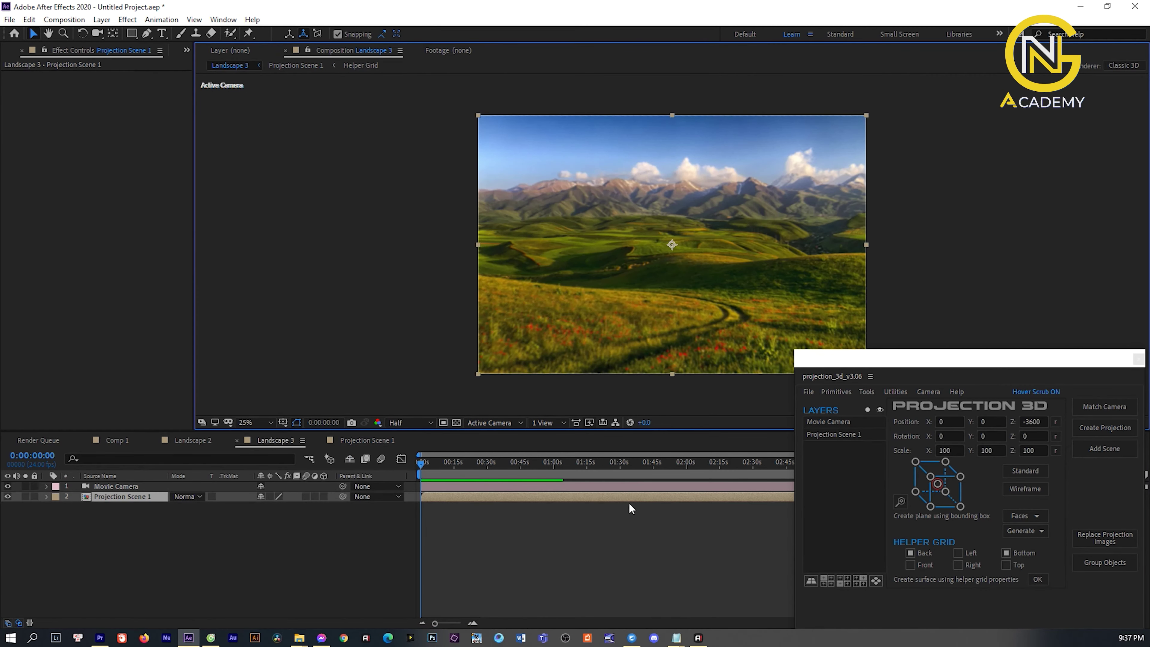
{"action": "double_click", "coordinate": [131, 495]}
- Raise the Back plane, then check Landscape 3 with the time at 0:00:05:10
{"action": "left_click_drag", "start_coordinate": [654, 196], "coordinate": [658, 179]}
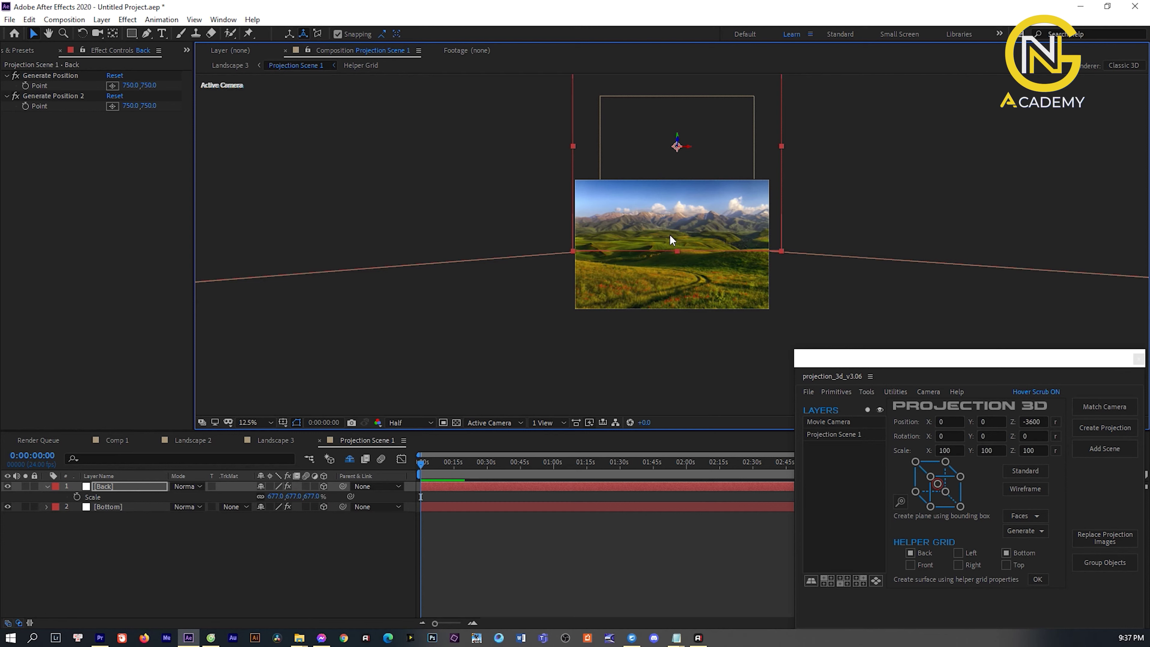
{"action": "key", "text": "period"}
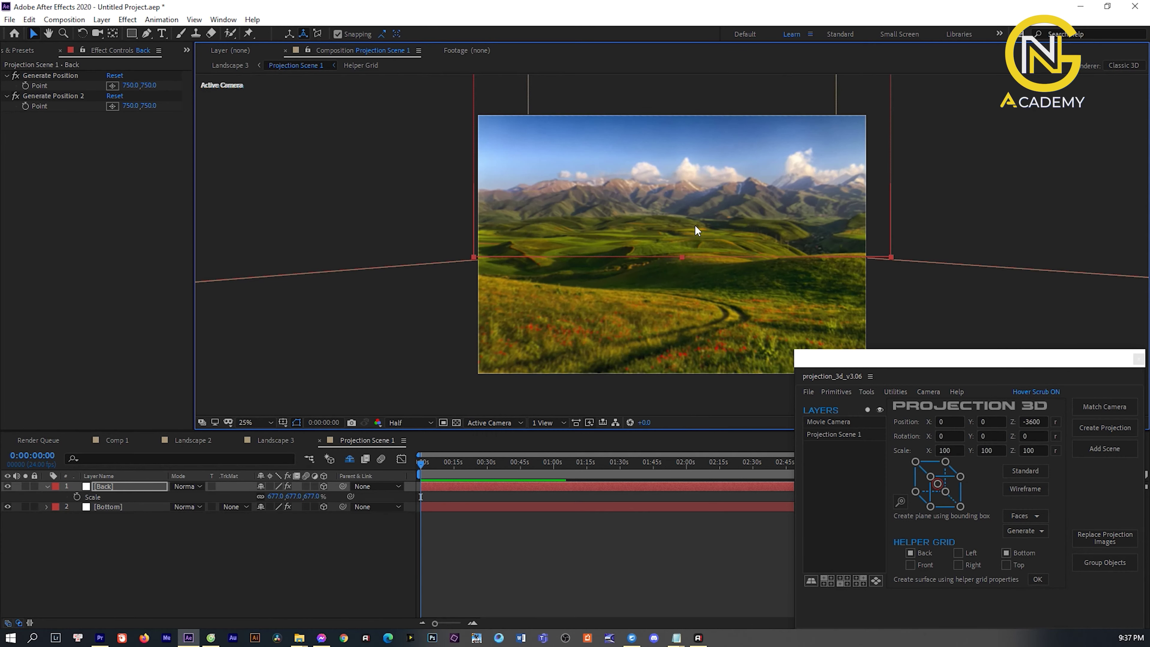
{"action": "left_click", "coordinate": [247, 67]}
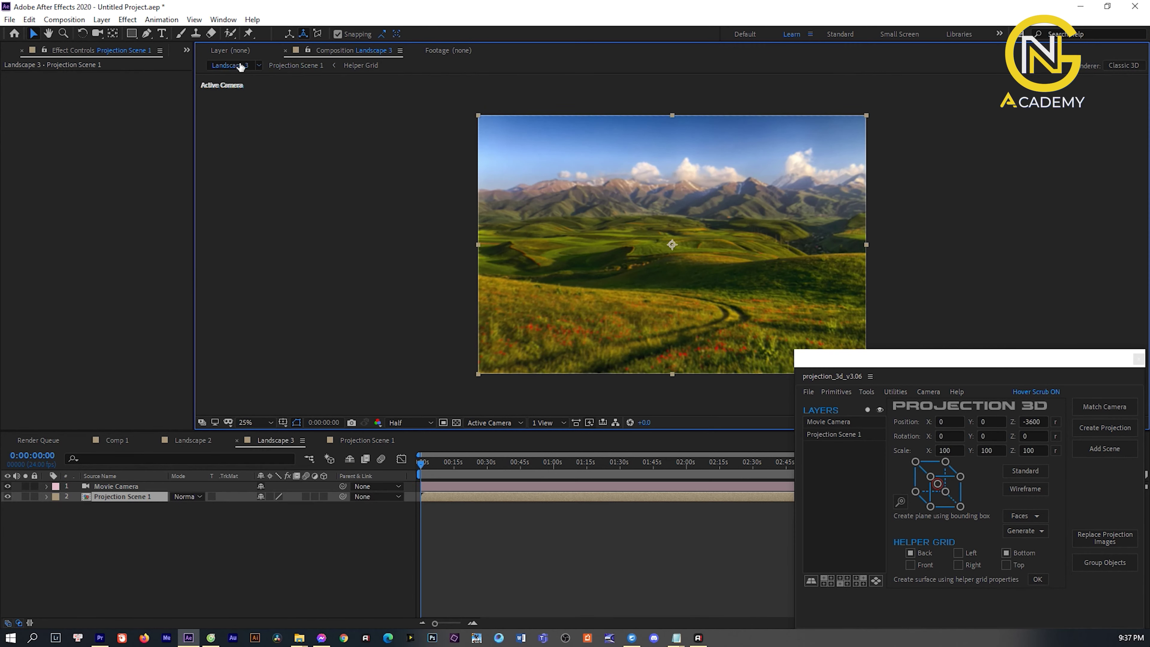
{"action": "left_click", "coordinate": [296, 65]}
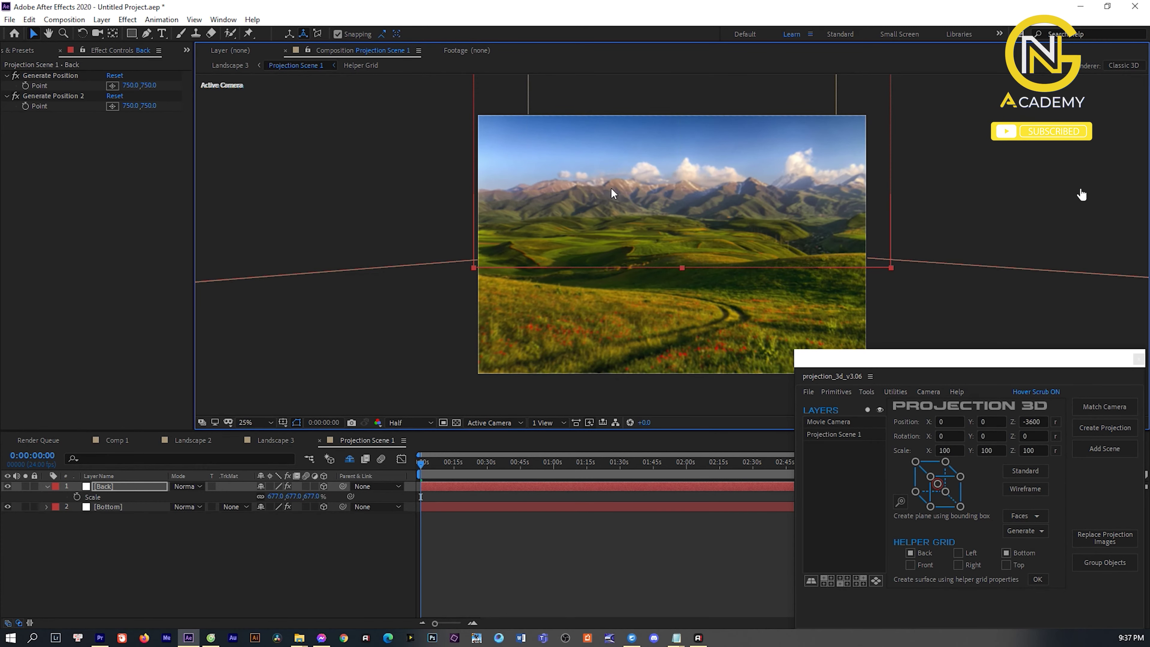
{"action": "left_click", "coordinate": [244, 66]}
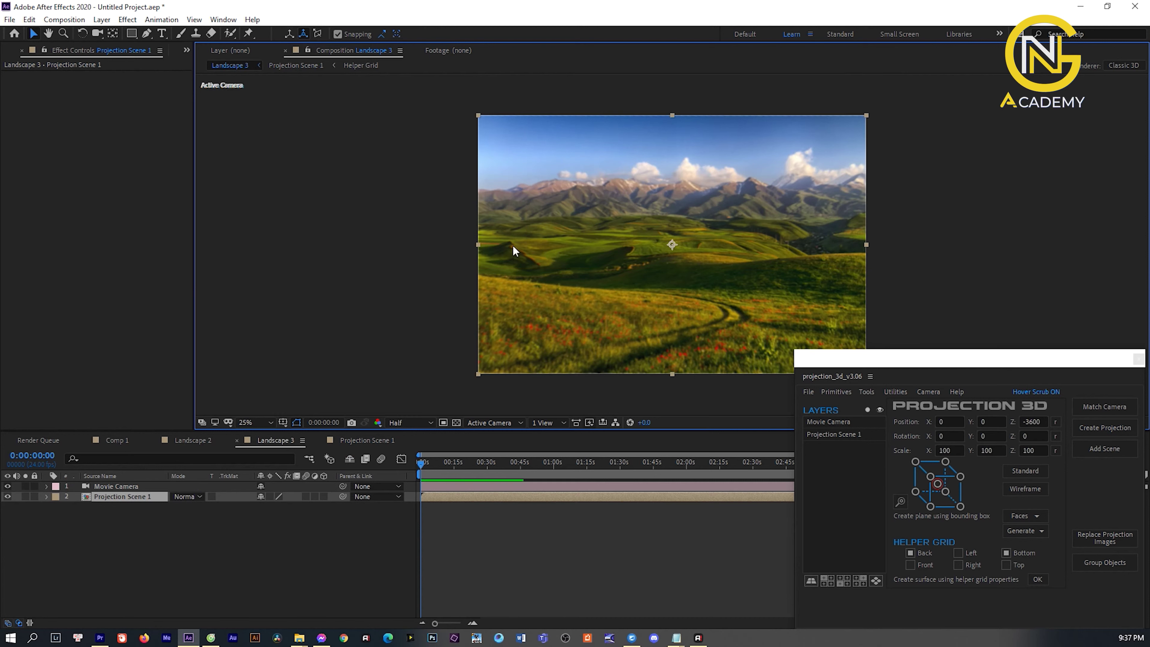
{"action": "left_click", "coordinate": [451, 463]}
{"action": "left_click_drag", "start_coordinate": [454, 464], "coordinate": [434, 465]}
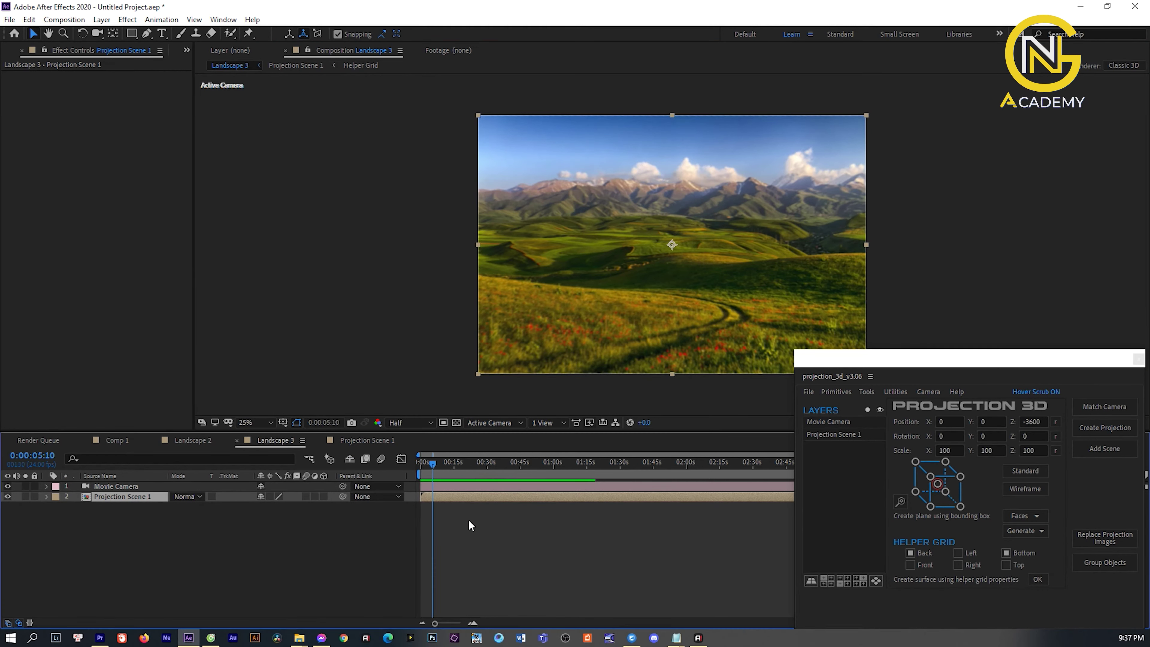
- Set a starting Position keyframe on Movie Camera at 0s (Z -3600)
{"action": "left_click", "coordinate": [117, 486]}
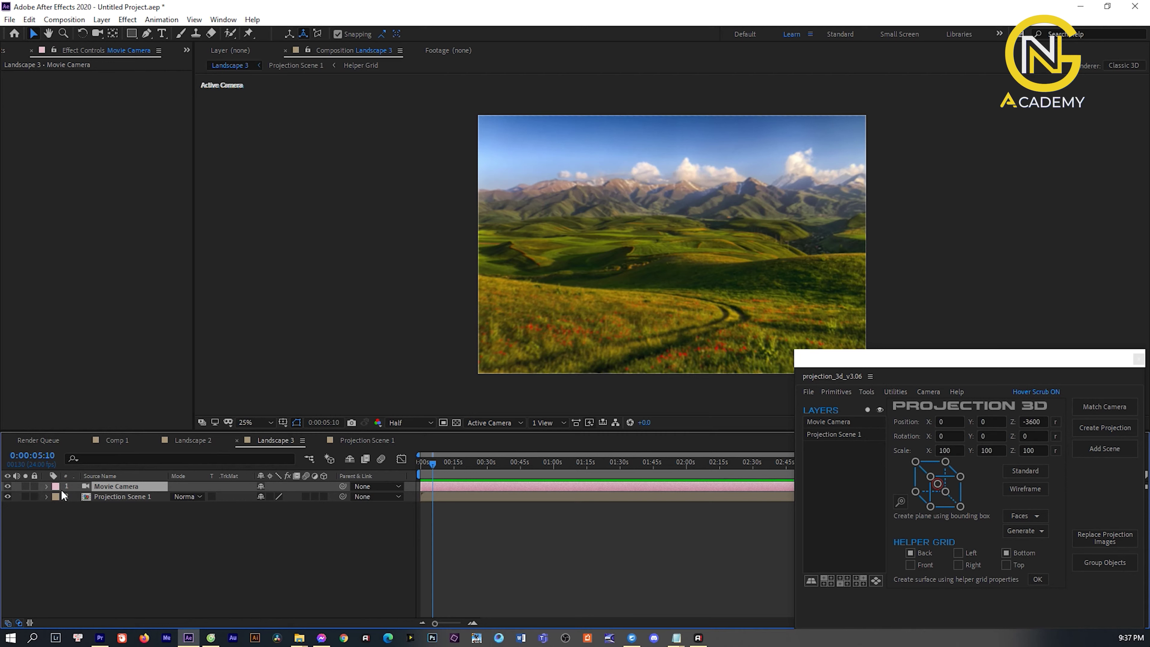
{"action": "left_click", "coordinate": [45, 486]}
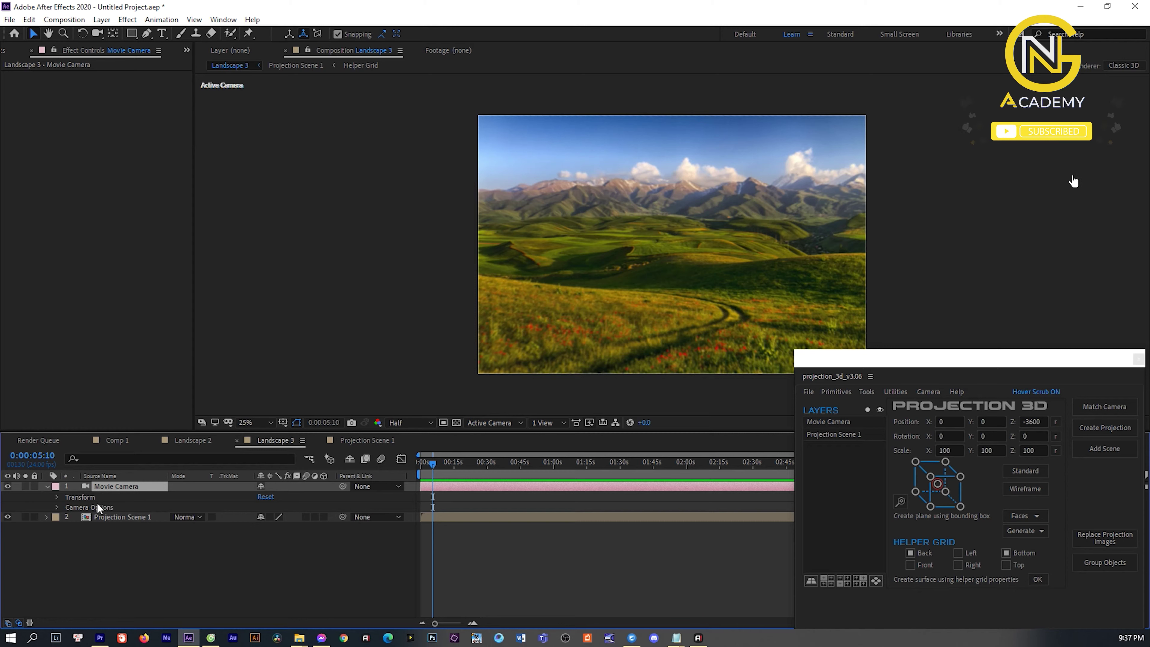
{"action": "key", "text": "p"}
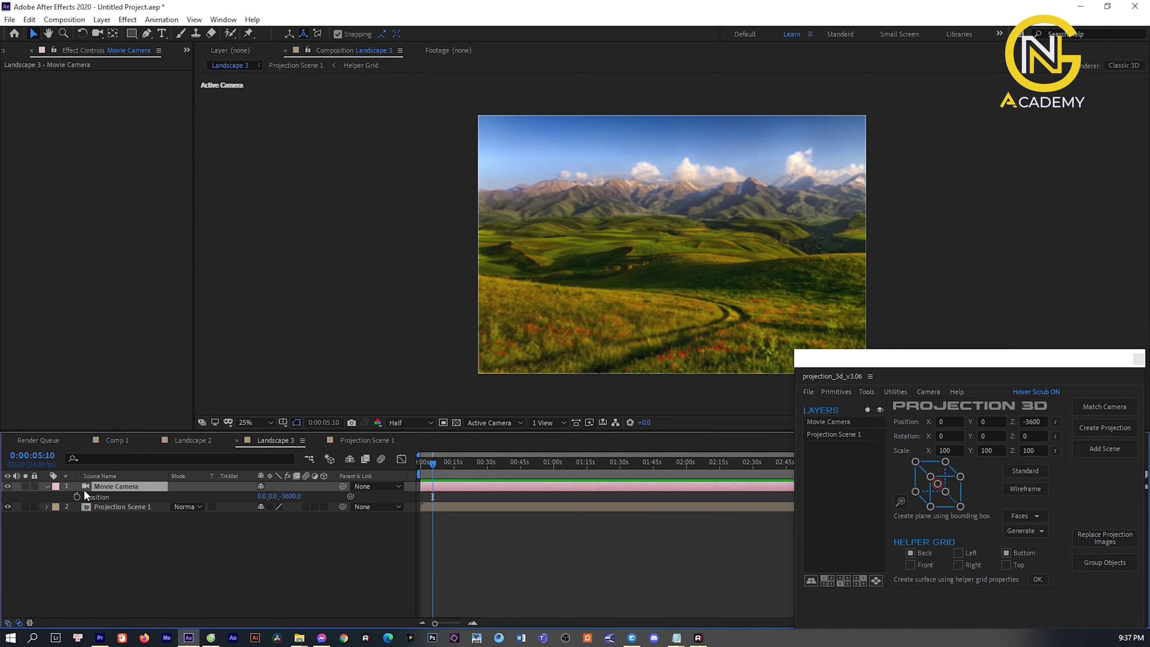
{"action": "left_click_drag", "start_coordinate": [436, 462], "coordinate": [421, 463]}
{"action": "left_click", "coordinate": [76, 496]}
- Add a later Position keyframe with Z at -3053, then return to frame 0
{"action": "left_click_drag", "start_coordinate": [441, 463], "coordinate": [509, 471]}
{"action": "key", "text": "="}
{"action": "key", "text": "="}
{"action": "key", "text": "="}
{"action": "key", "text": "minus"}
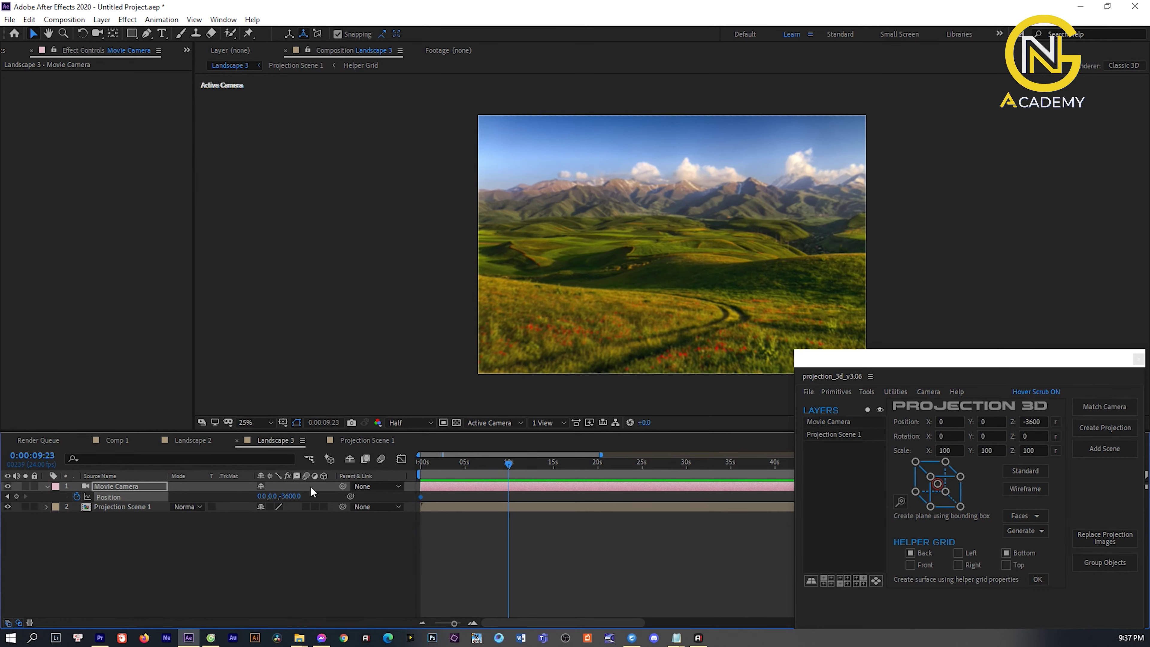
{"action": "mouse_move", "coordinate": [293, 496]}
{"action": "left_mouse_down"}
{"action": "mouse_move", "coordinate": [280, 494]}
{"action": "mouse_move", "coordinate": [604, 477]}
{"action": "left_mouse_up"}
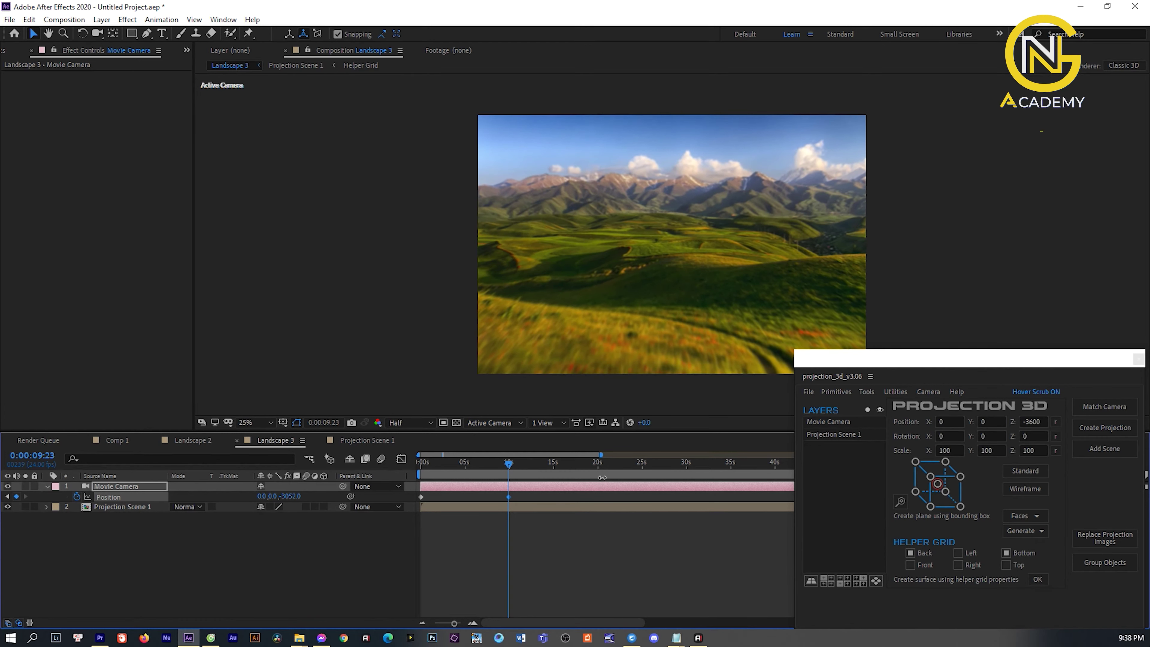
{"action": "left_click", "coordinate": [422, 472]}
{"action": "left_click_drag", "start_coordinate": [421, 471], "coordinate": [388, 467]}
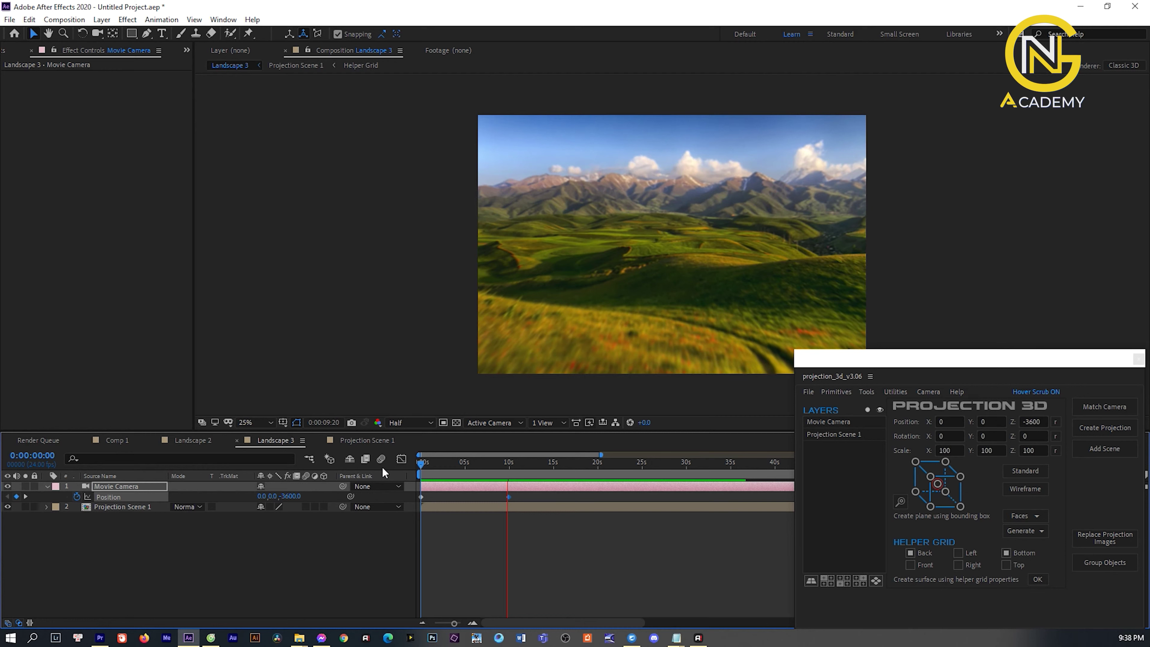
- Preview the push-in, move the end keyframe to about 6 seconds, and preview again
{"action": "key", "text": "space"}
{"action": "key", "text": "space"}
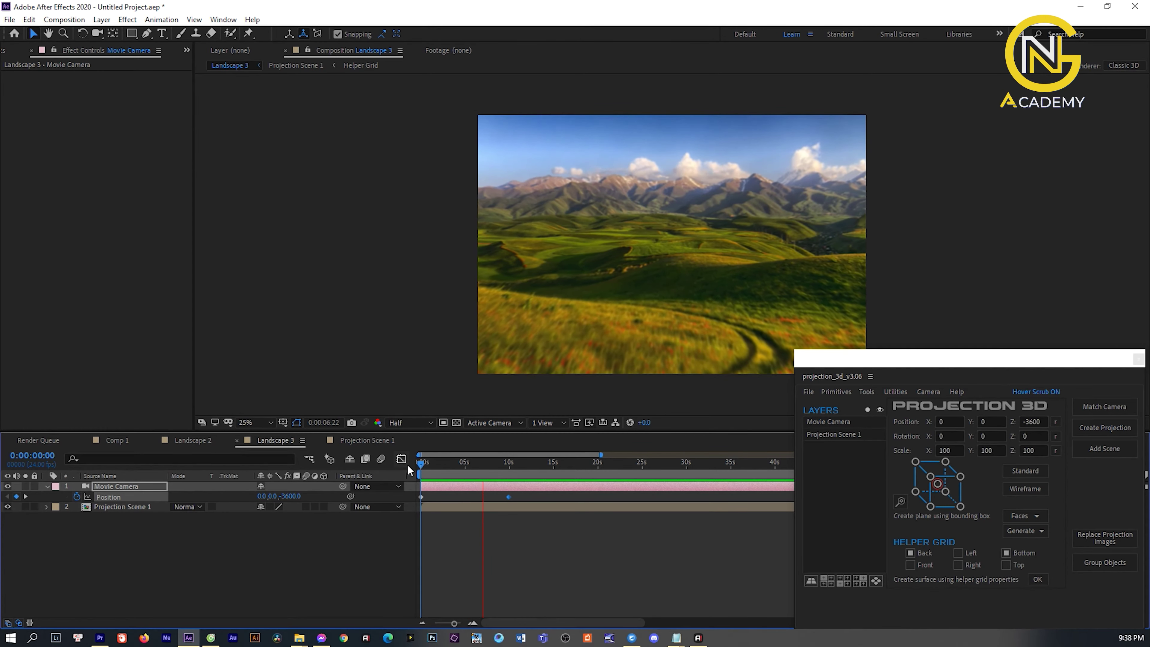
{"action": "key", "text": "space"}
{"action": "left_click_drag", "start_coordinate": [504, 497], "coordinate": [479, 497]}
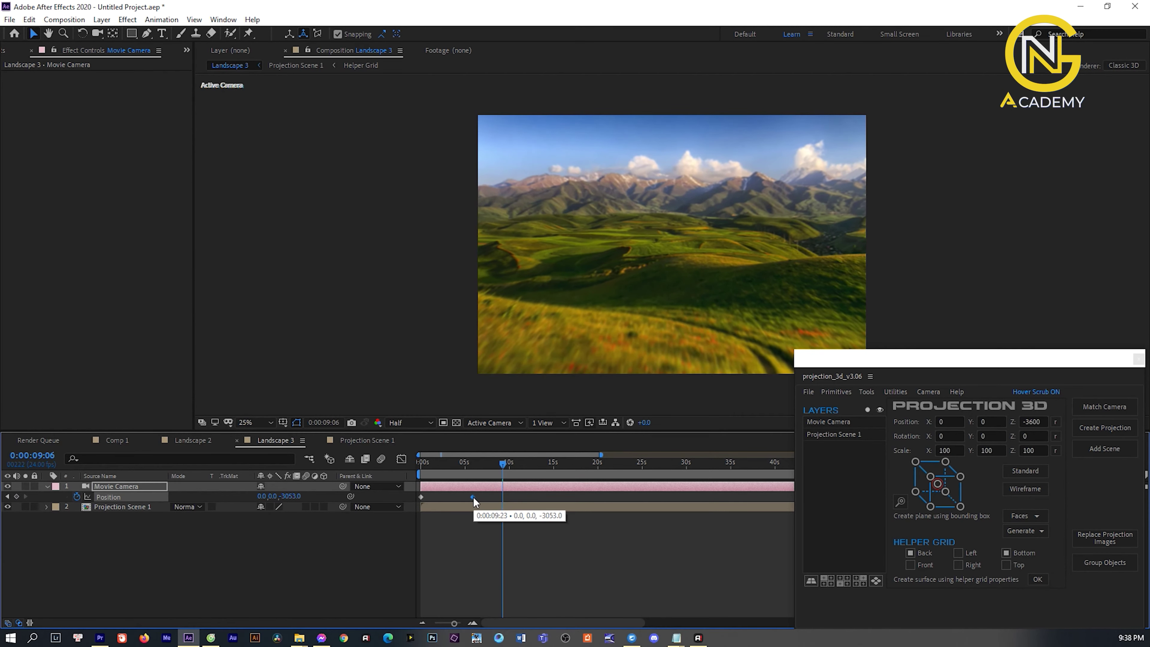
{"action": "scroll", "coordinate": [479, 498], "scroll_direction": "up", "scroll_amount": 2}
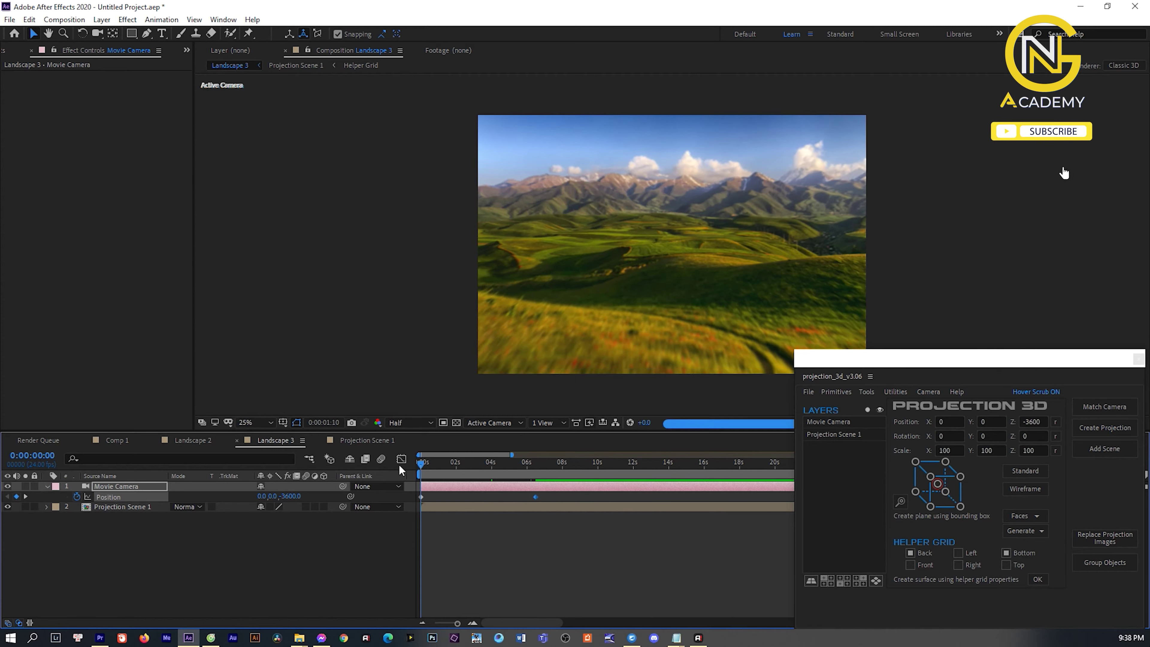
{"action": "key", "text": "Home"}
{"action": "key", "text": "space"}
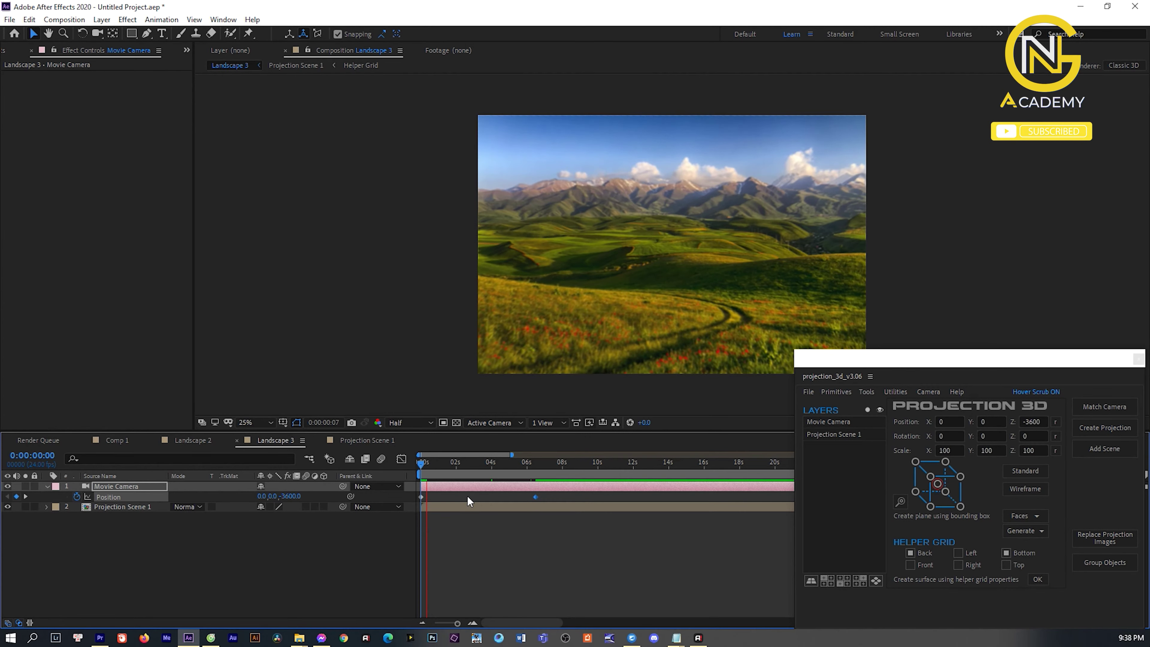
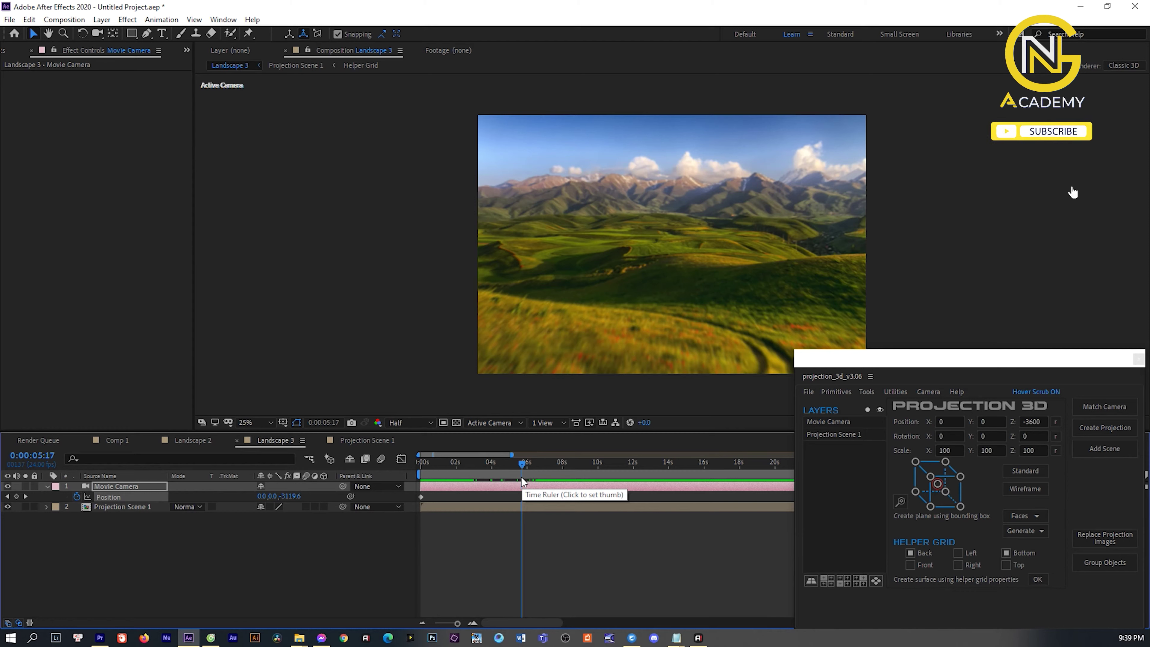
- Keyframe the Movie Camera Position and add a 'PROJECTION 3D' text layer
{"action": "key", "text": "alt+shift+p"}
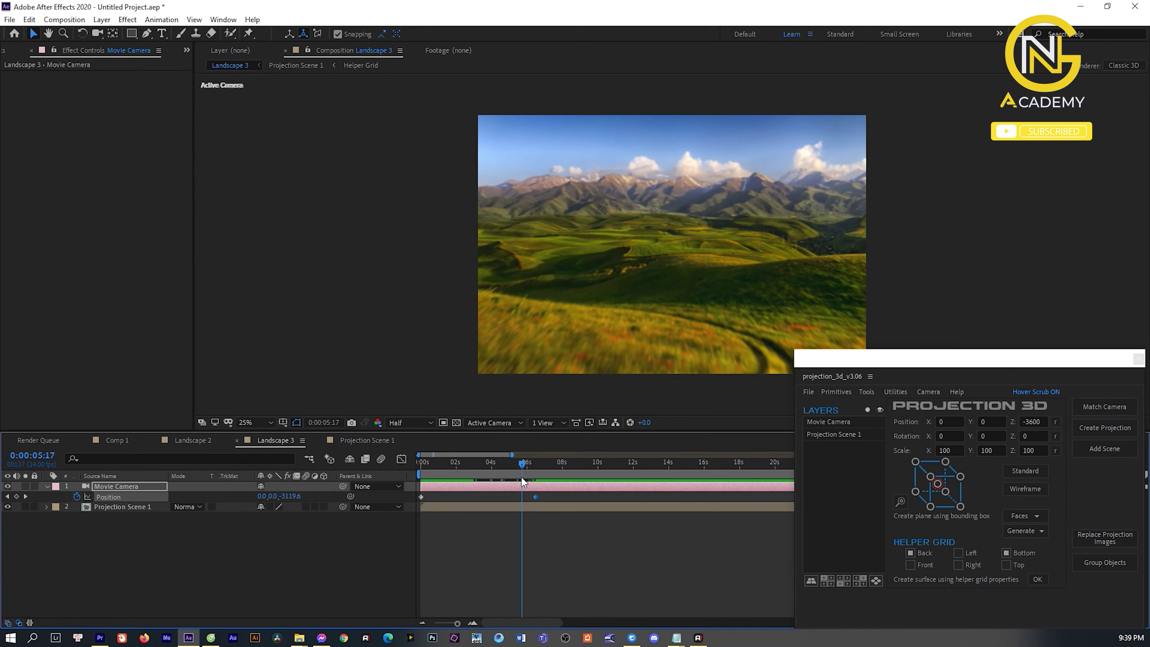
{"action": "right_click", "coordinate": [203, 578]}
{"action": "mouse_move", "coordinate": [312, 437]}
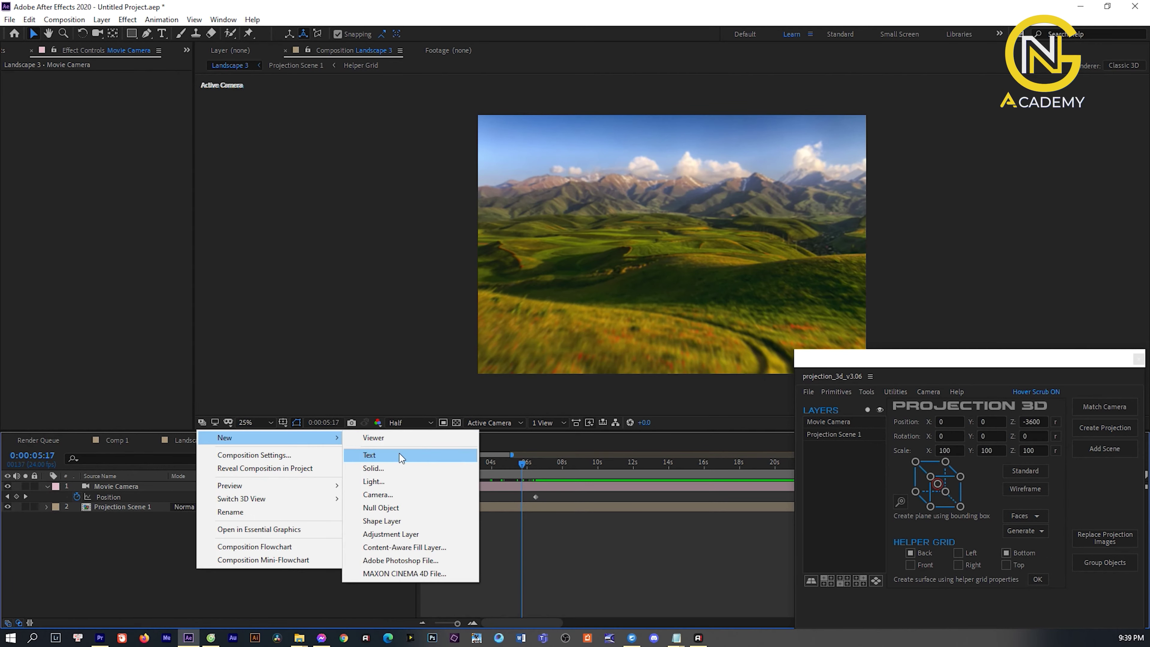
{"action": "left_click", "coordinate": [400, 455]}
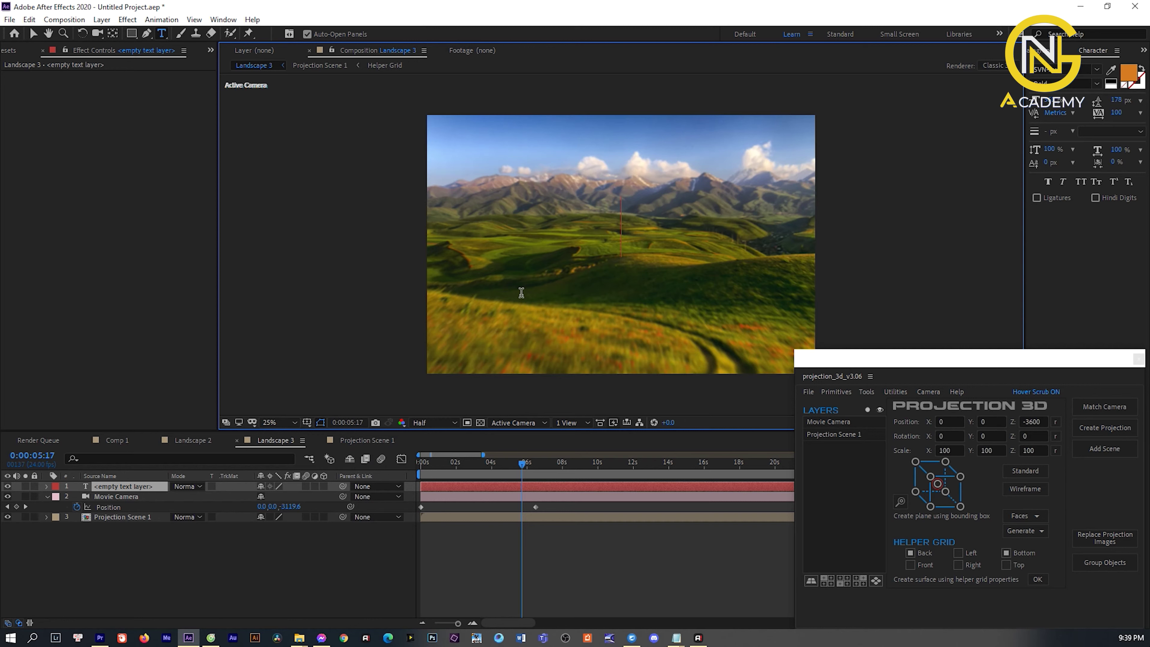
{"action": "type", "text": "PROJECTION 3D"}
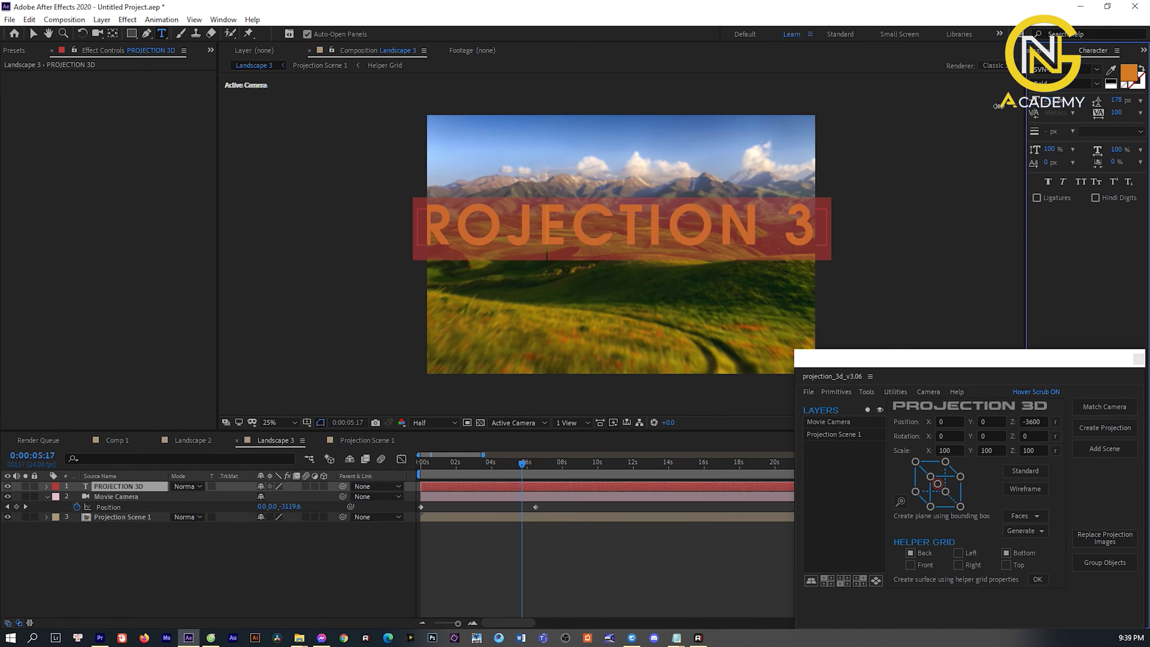
{"action": "key", "text": "Escape"}
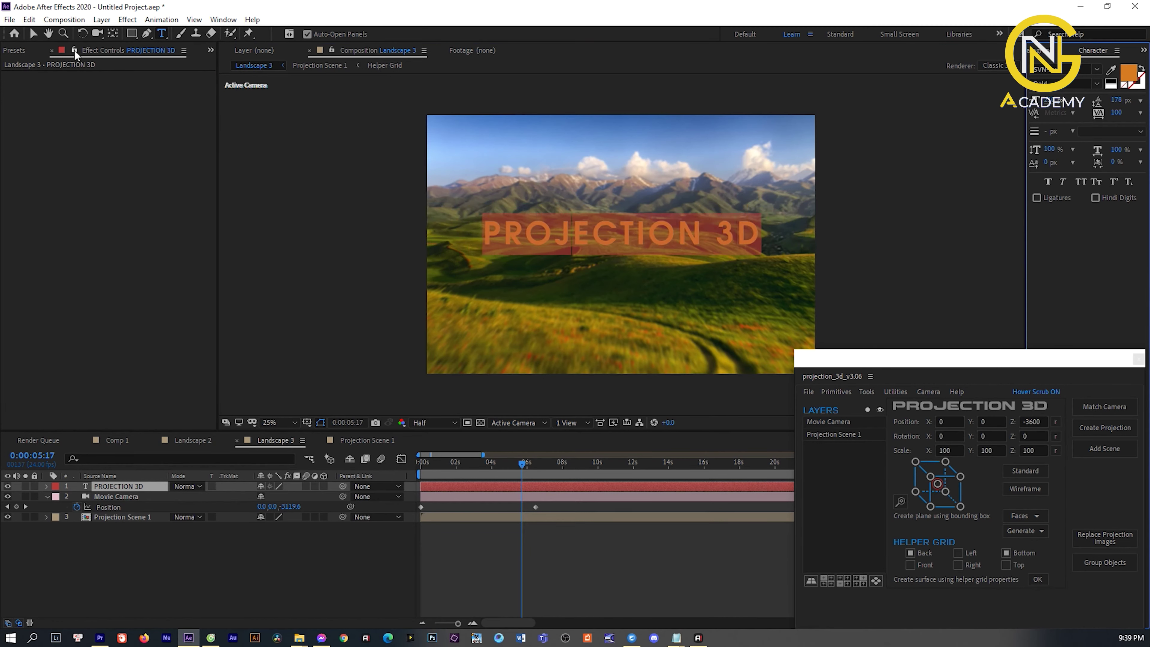
- Nudge the PROJECTION 3D title slightly lower over the landscape
{"action": "left_click", "coordinate": [33, 33]}
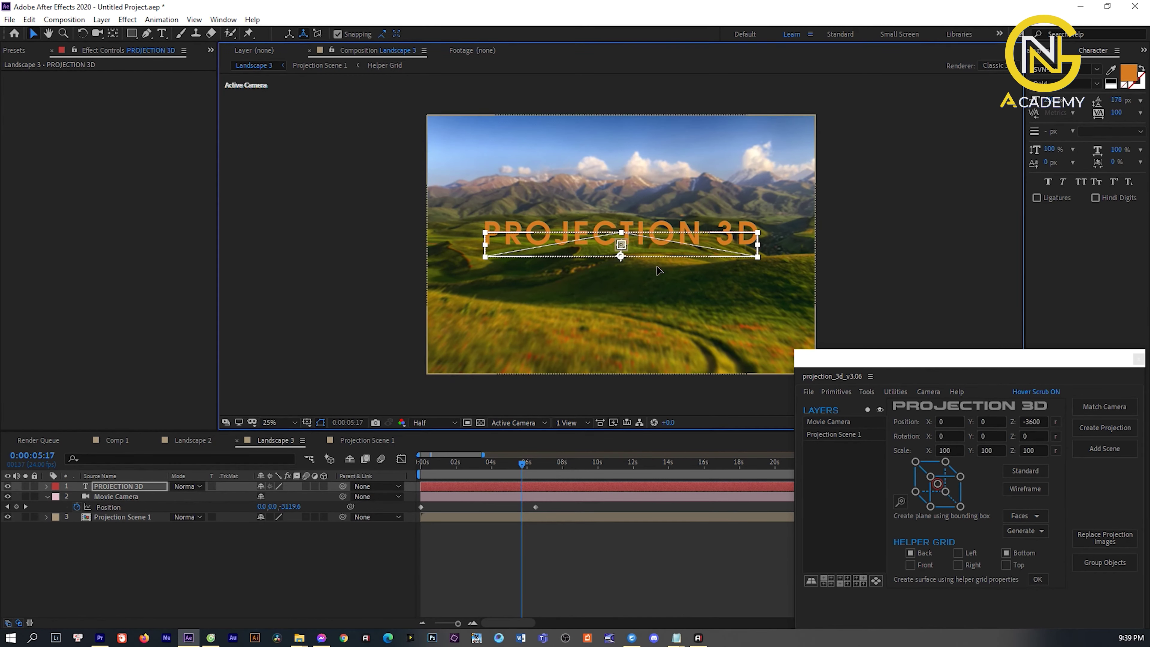
{"action": "key", "text": "Caps_Lock"}
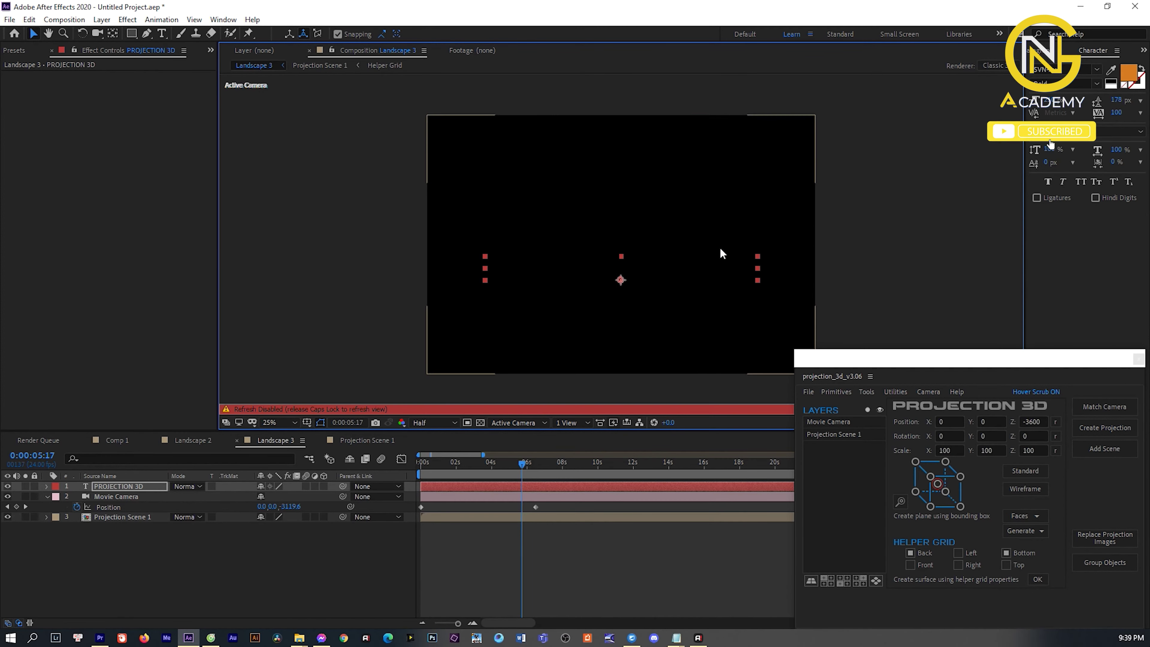
{"action": "key", "text": "Caps_Lock"}
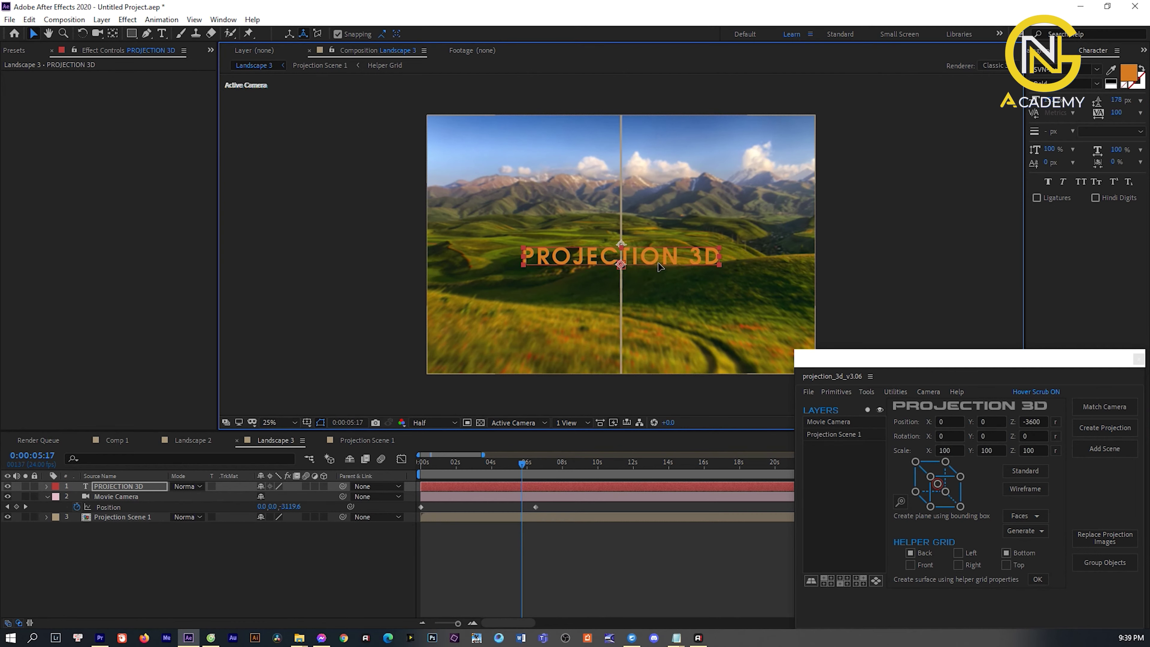
{"action": "mouse_move", "coordinate": [659, 266]}
{"action": "left_mouse_down"}
{"action": "mouse_move", "coordinate": [661, 291]}
{"action": "mouse_move", "coordinate": [665, 243]}
{"action": "left_mouse_up"}
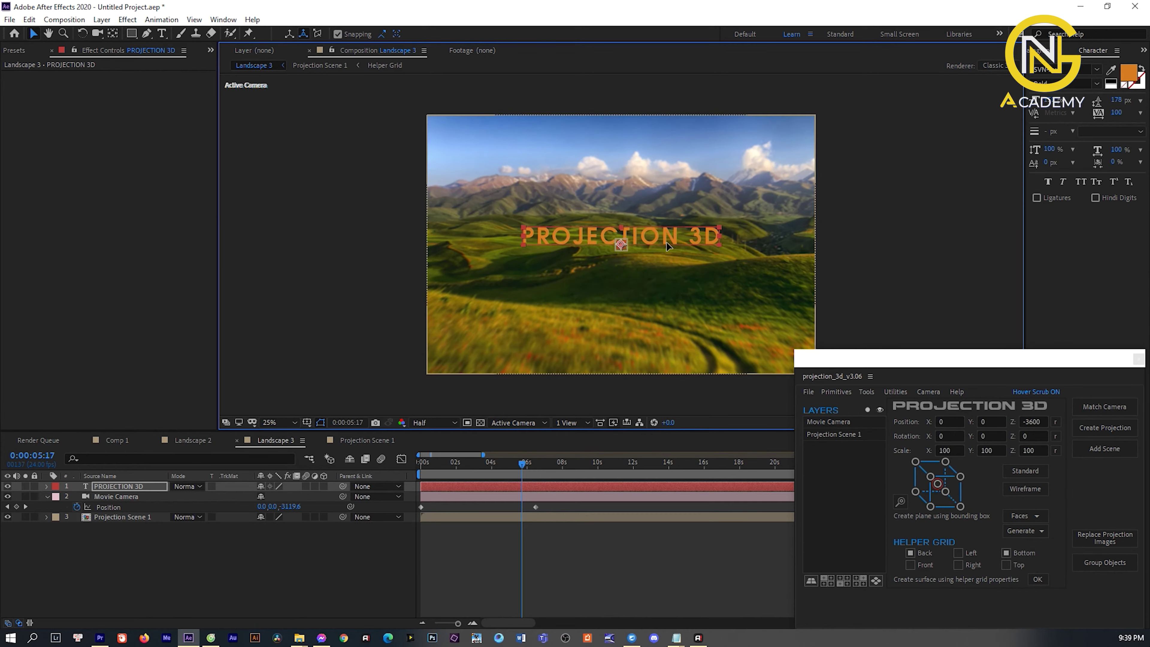
- Create a new black solid layer named 3D
{"action": "left_click", "coordinate": [207, 565]}
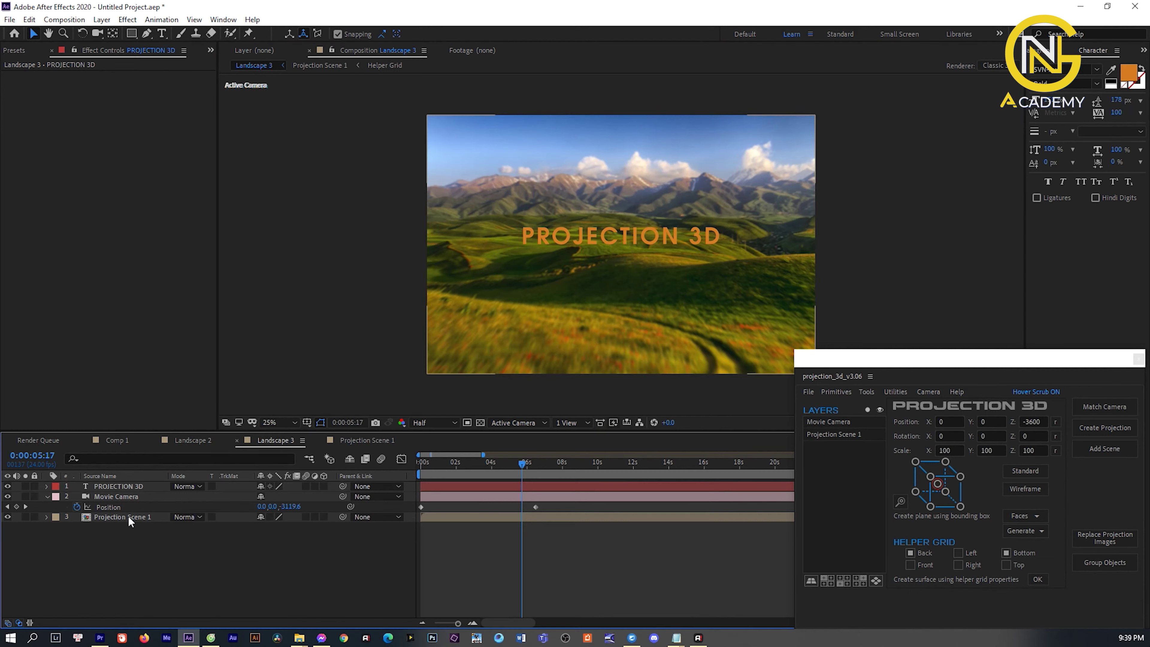
{"action": "right_click", "coordinate": [122, 549]}
{"action": "mouse_move", "coordinate": [147, 421]}
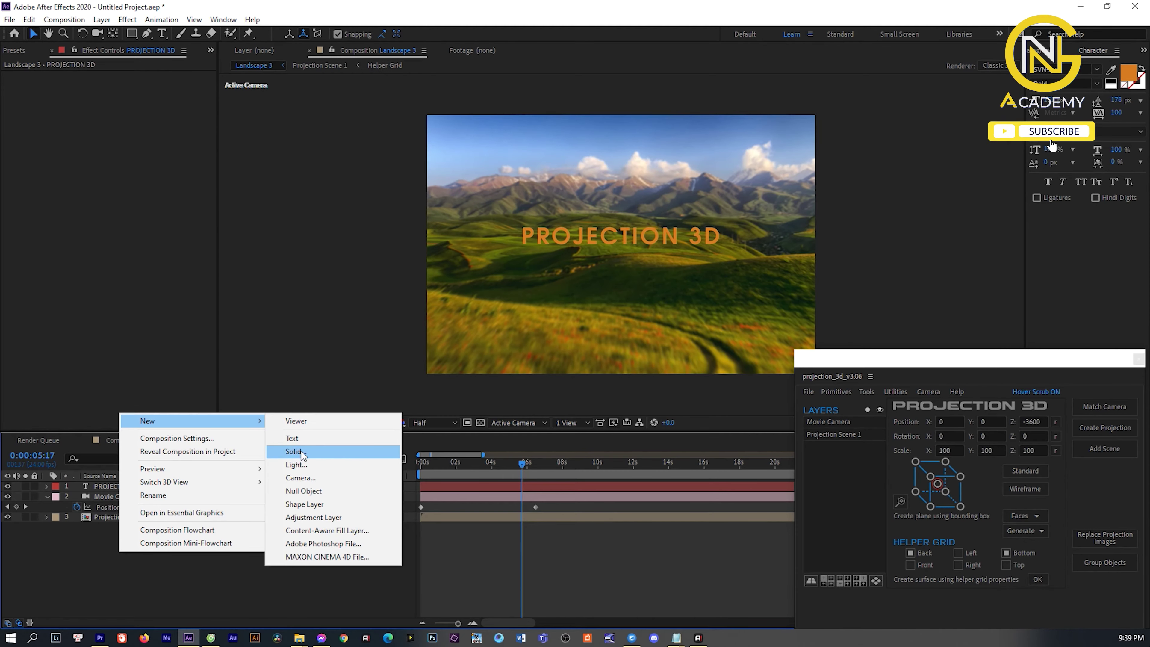
{"action": "left_click", "coordinate": [295, 465]}
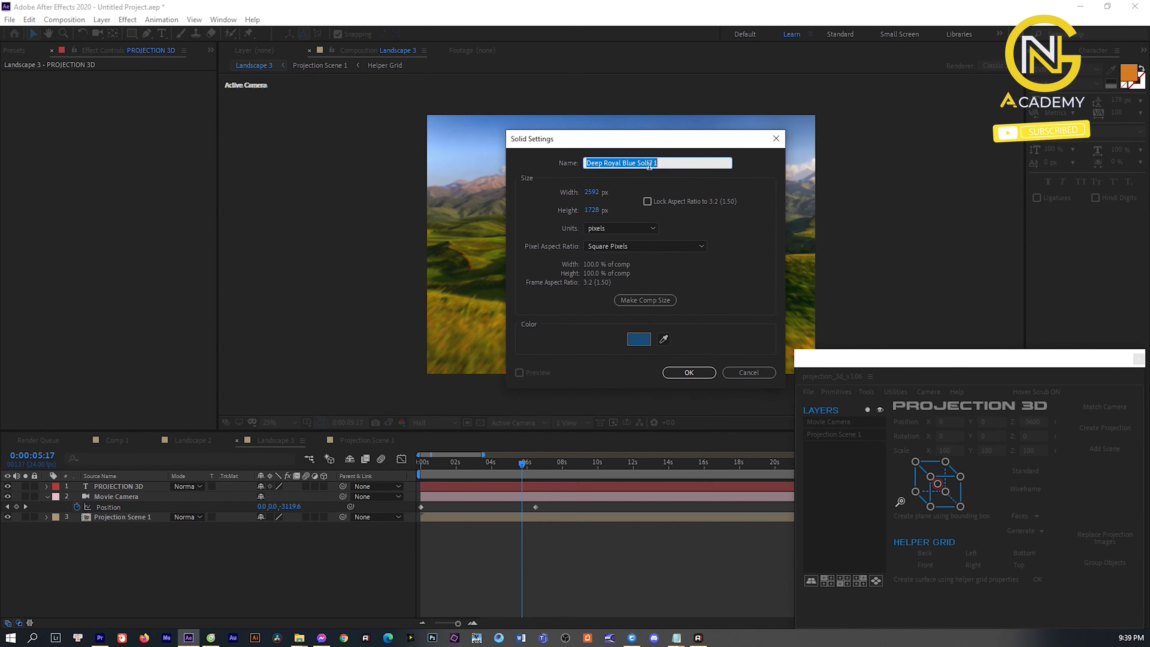
{"action": "type", "text": "3D"}
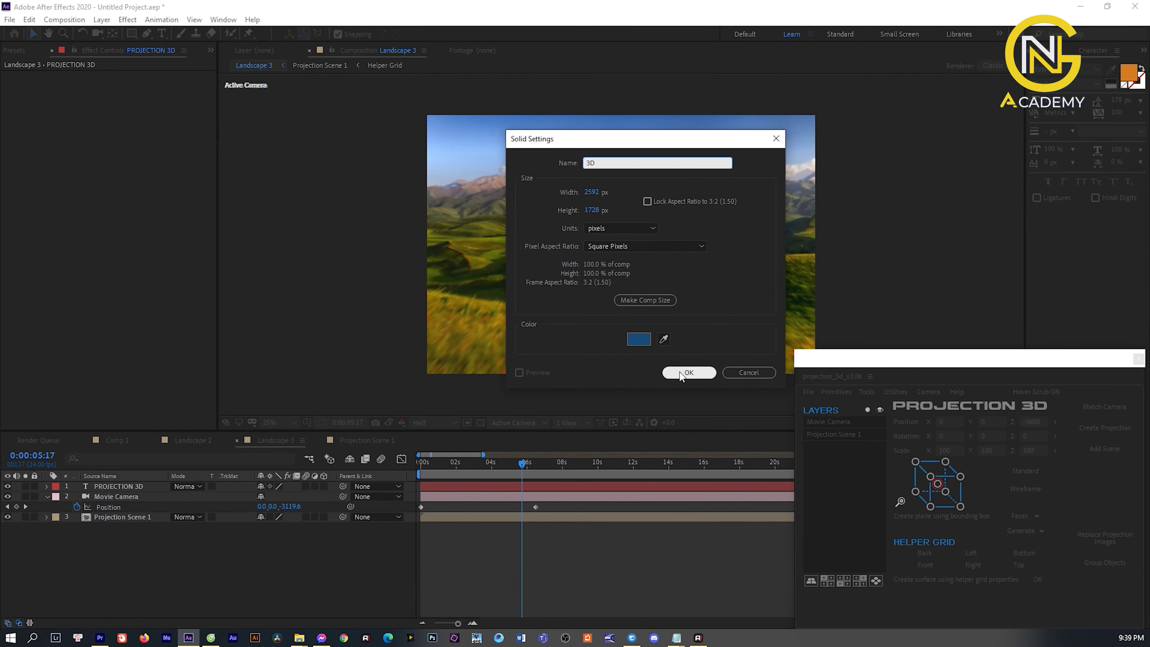
{"action": "left_click", "coordinate": [655, 340]}
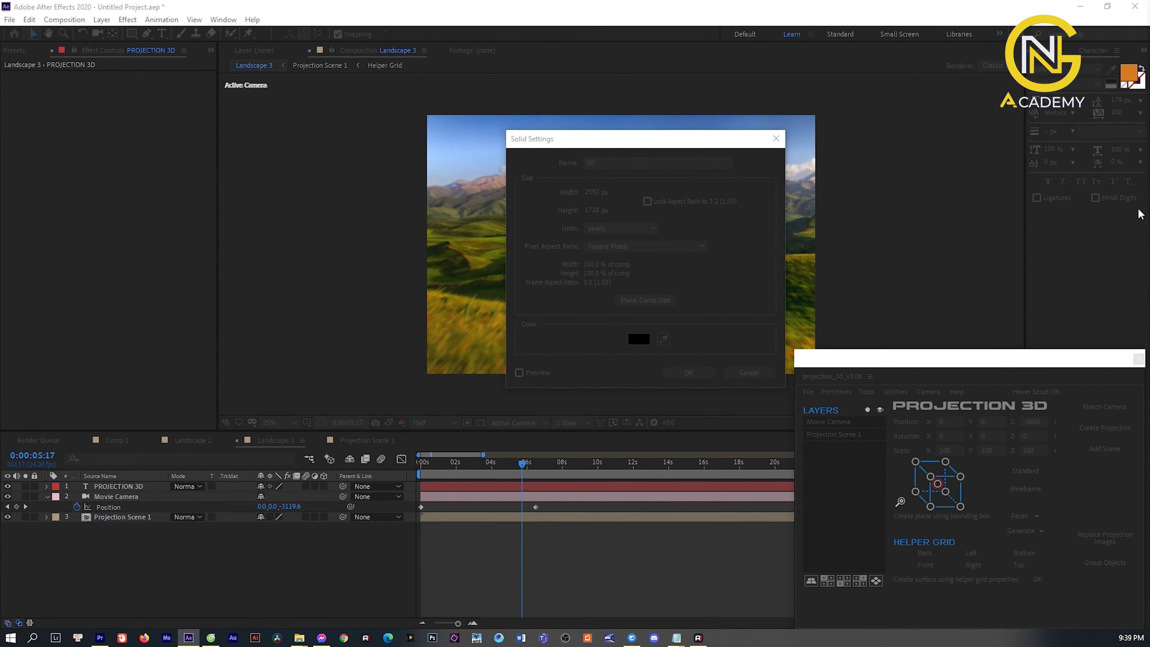
{"action": "left_click", "coordinate": [689, 373]}
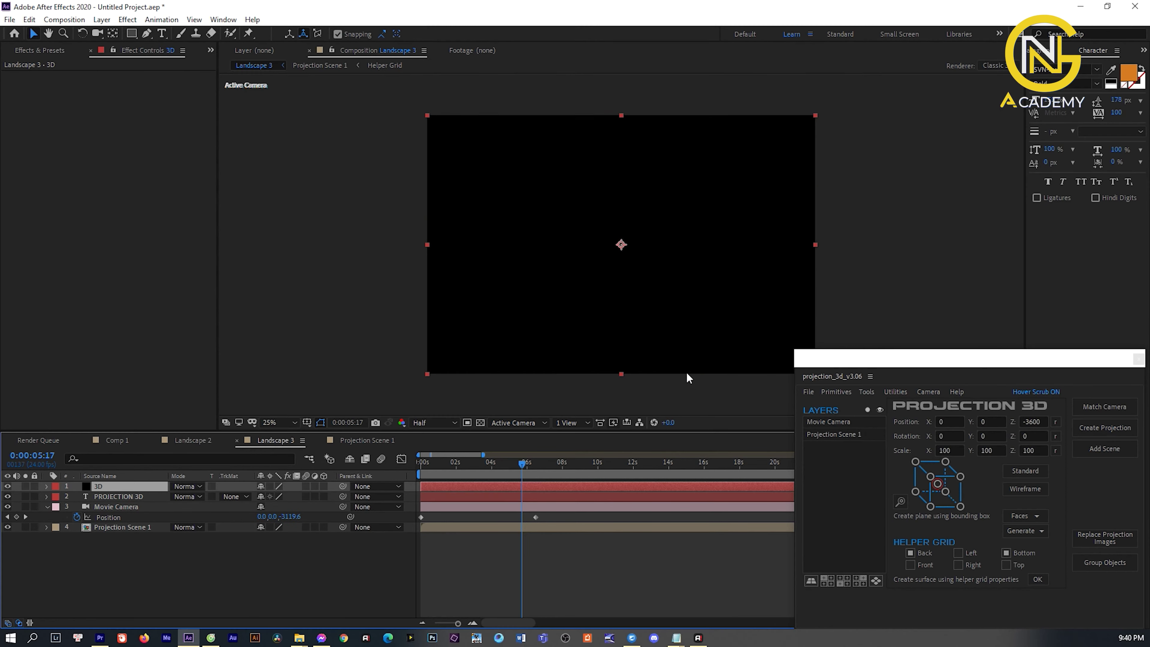
- Hide the text layer, apply Element and set Path Layer 1 to PROJECTION 3D
{"action": "left_click", "coordinate": [8, 496]}
{"action": "left_click", "coordinate": [53, 50]}
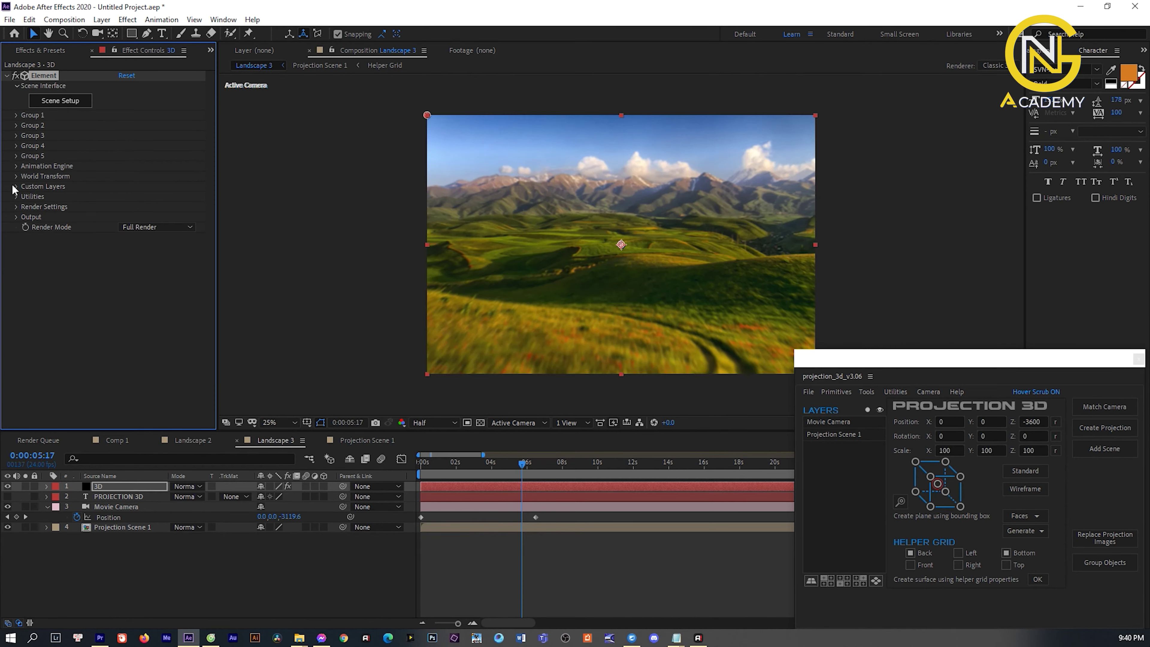
{"action": "left_click", "coordinate": [17, 186]}
{"action": "left_click", "coordinate": [25, 197]}
{"action": "left_click", "coordinate": [138, 207]}
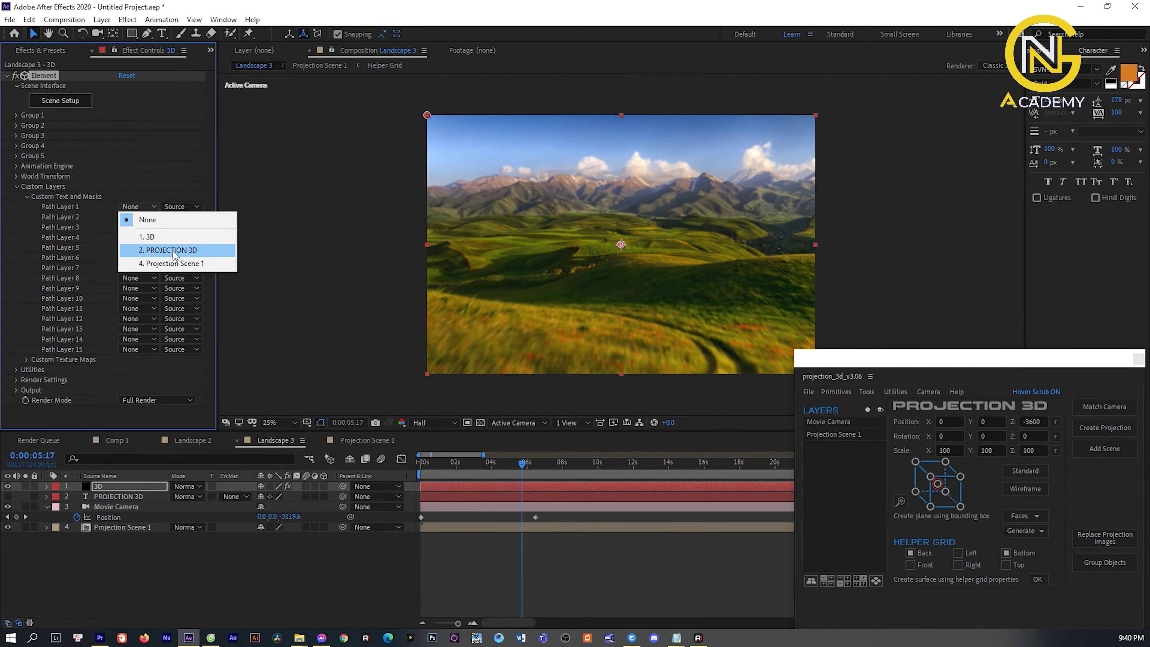
{"action": "left_click", "coordinate": [171, 250]}
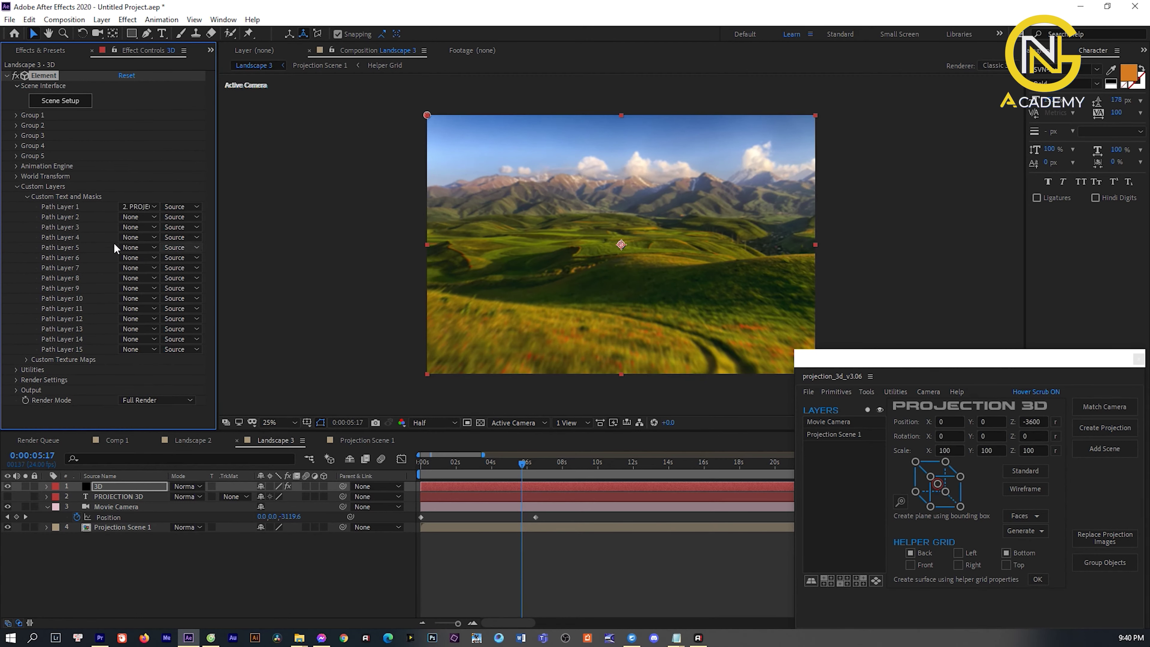
- Extrude the PROJECTION 3D text with the Blue physical bevel and 3 bevel copies
{"action": "left_click", "coordinate": [50, 100]}
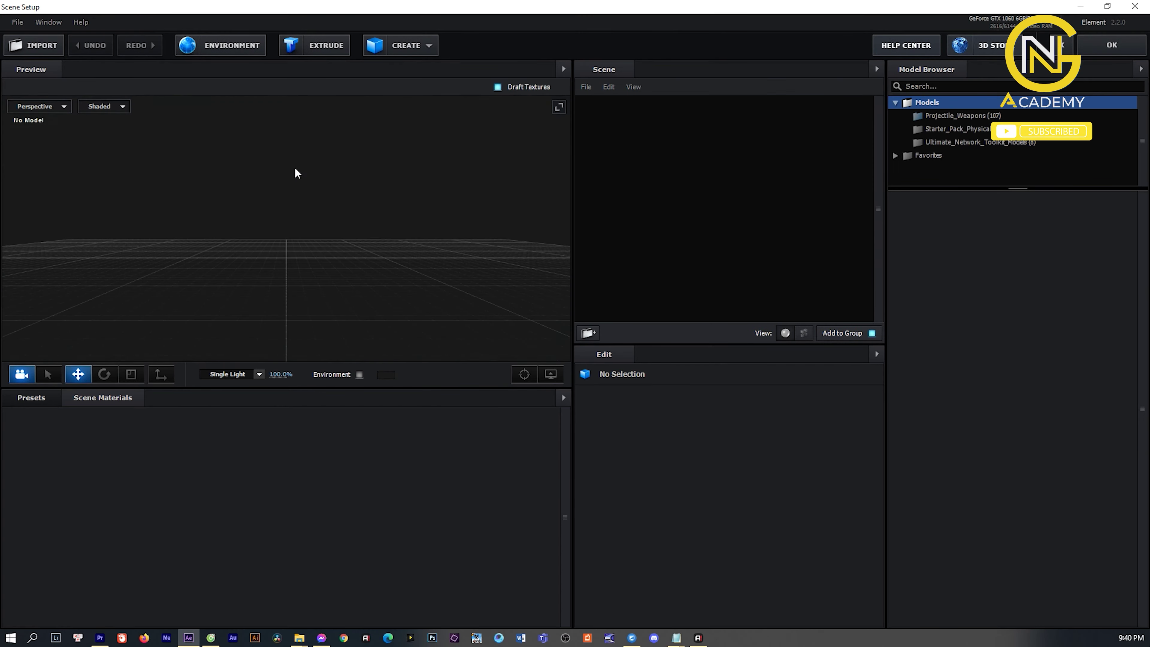
{"action": "left_click", "coordinate": [315, 46]}
{"action": "left_click", "coordinate": [31, 398]}
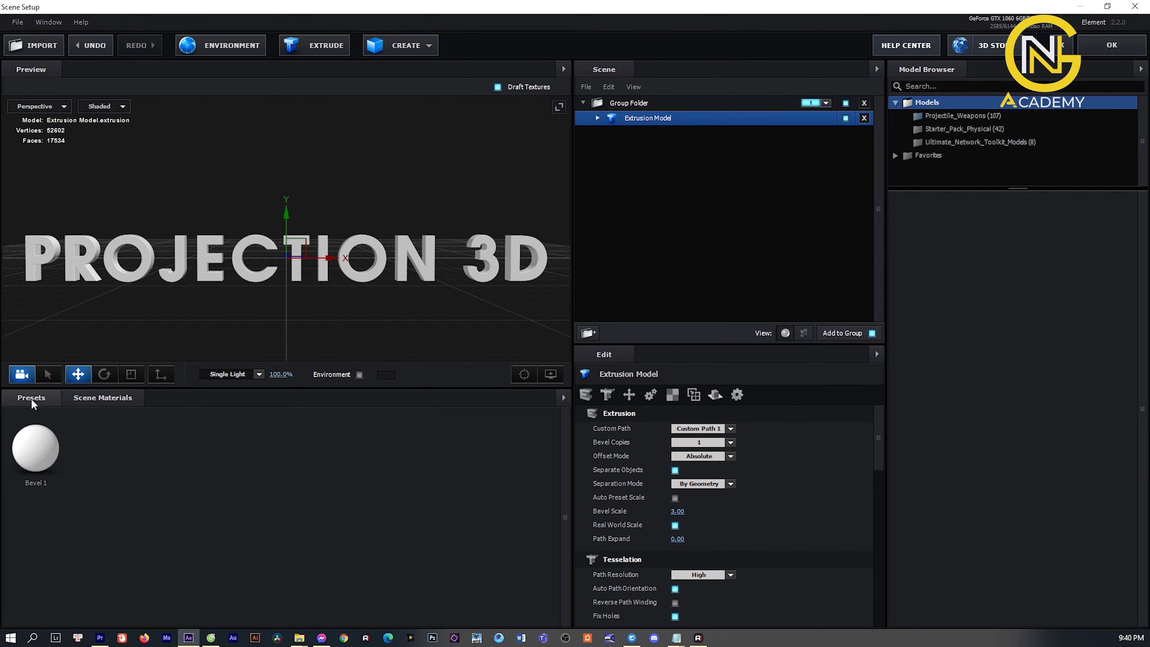
{"action": "left_click", "coordinate": [39, 414]}
{"action": "left_click", "coordinate": [73, 428]}
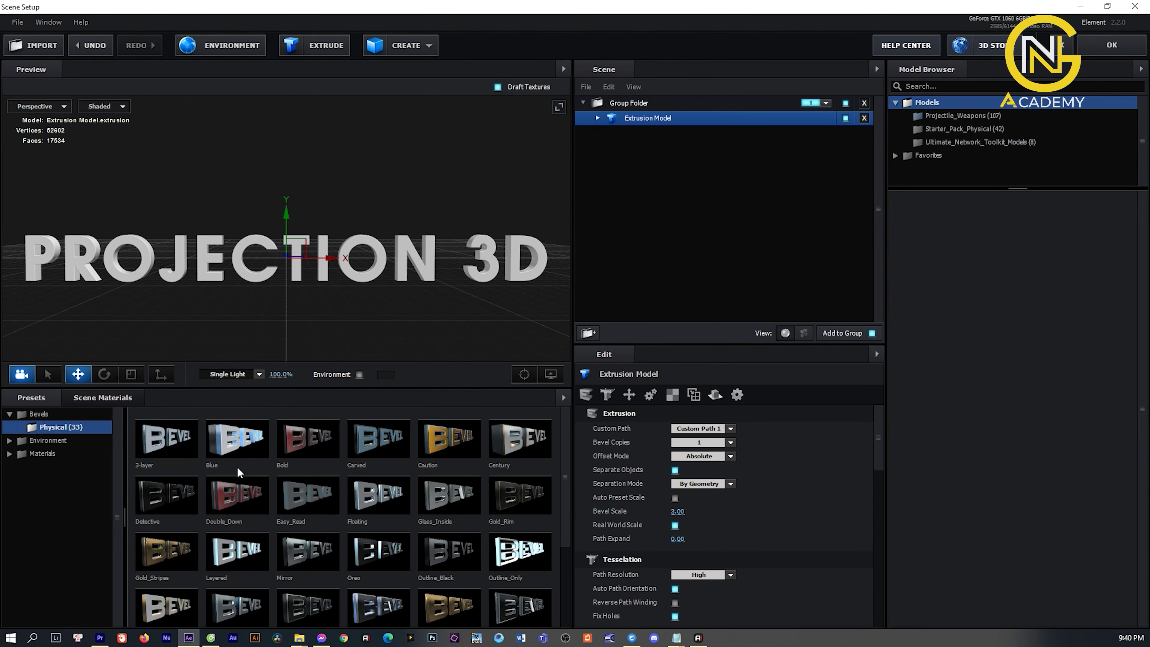
{"action": "left_click", "coordinate": [236, 446]}
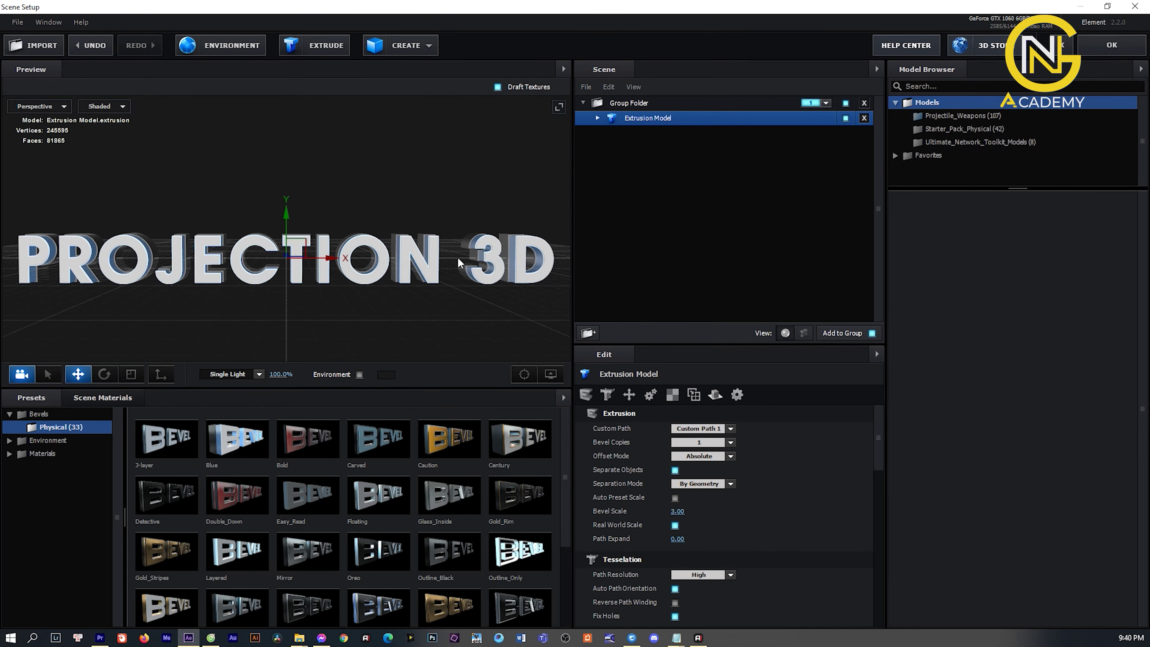
{"action": "mouse_move", "coordinate": [455, 297]}
{"action": "left_mouse_down"}
{"action": "mouse_move", "coordinate": [467, 297]}
{"action": "mouse_move", "coordinate": [445, 299]}
{"action": "mouse_move", "coordinate": [386, 358]}
{"action": "left_mouse_up"}
{"action": "key", "text": "Up"}
{"action": "mouse_move", "coordinate": [570, 295]}
{"action": "left_mouse_down"}
{"action": "mouse_move", "coordinate": [437, 306]}
{"action": "mouse_move", "coordinate": [528, 305]}
{"action": "left_mouse_up"}
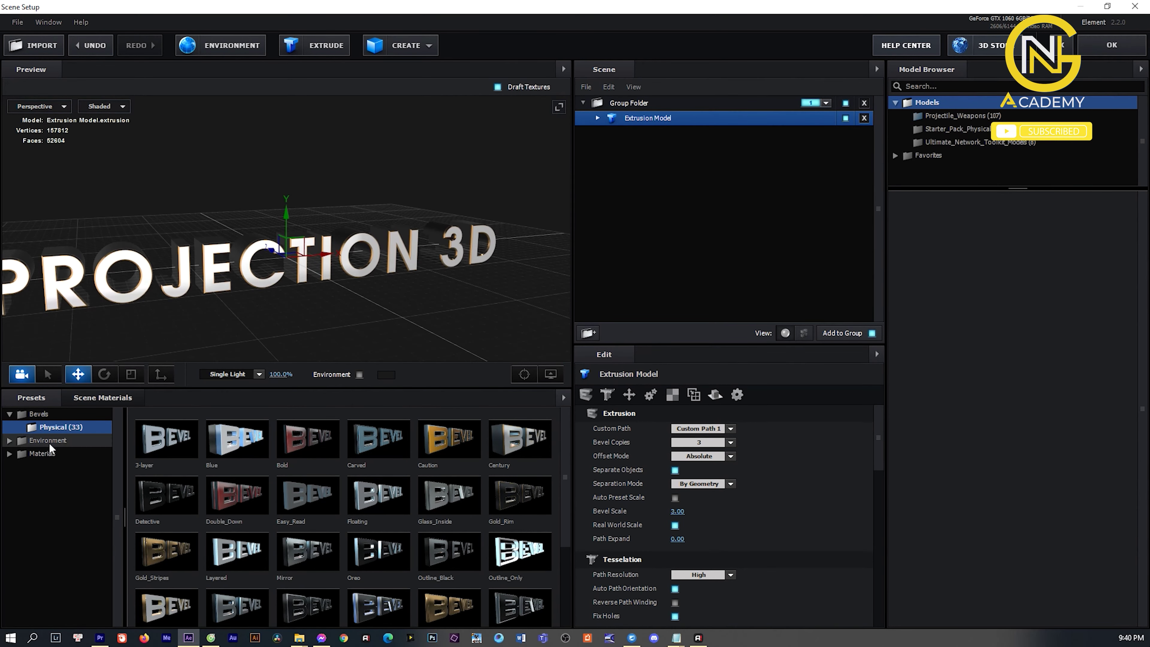
- Enable the environment and light the text with the Basic_2K_05 map
{"action": "left_click", "coordinate": [50, 442]}
{"action": "left_click", "coordinate": [78, 452]}
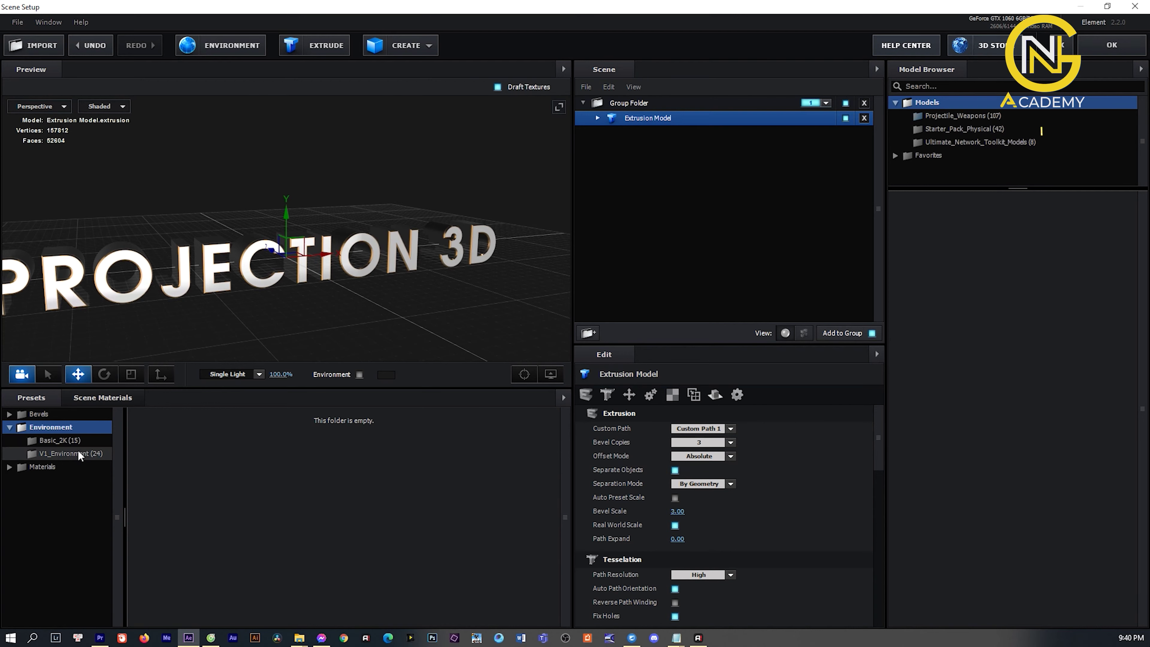
{"action": "left_click", "coordinate": [77, 441]}
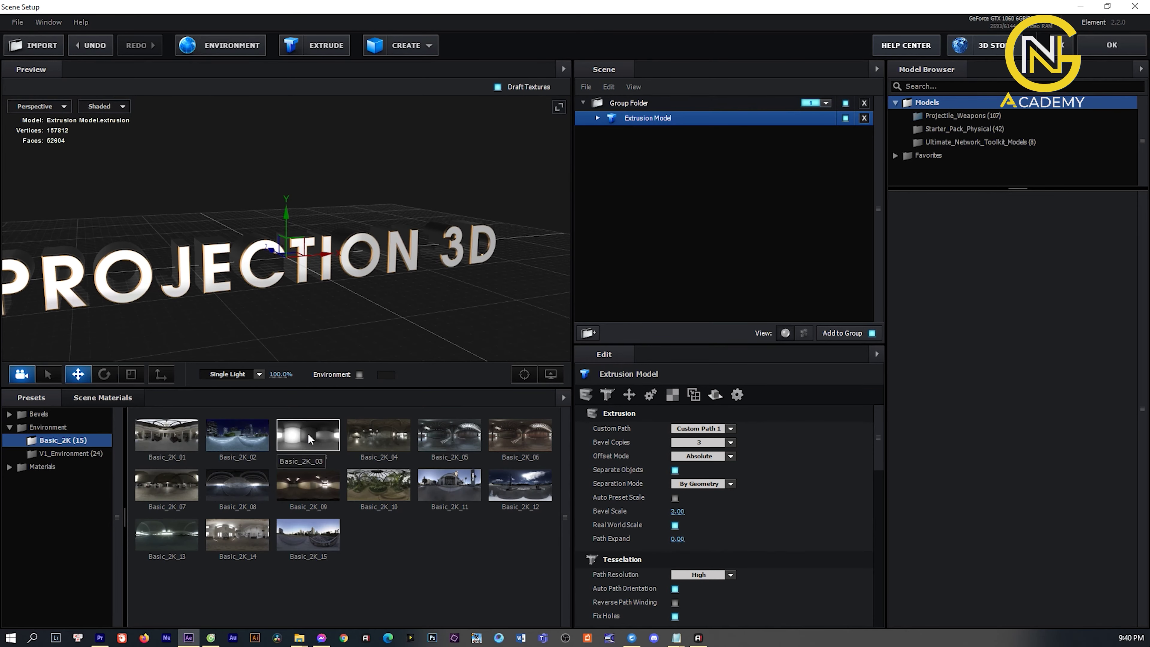
{"action": "left_click", "coordinate": [359, 375]}
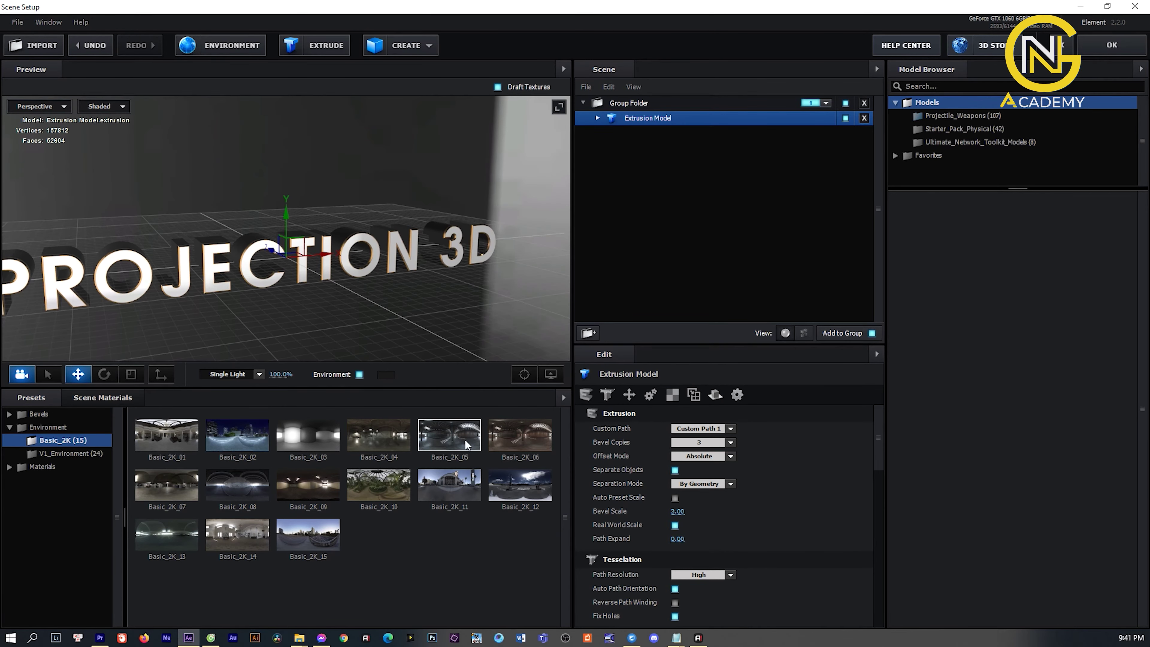
{"action": "left_click", "coordinate": [462, 437]}
{"action": "mouse_move", "coordinate": [473, 294]}
{"action": "left_mouse_down"}
{"action": "mouse_move", "coordinate": [420, 291]}
{"action": "mouse_move", "coordinate": [458, 299]}
{"action": "left_mouse_up"}
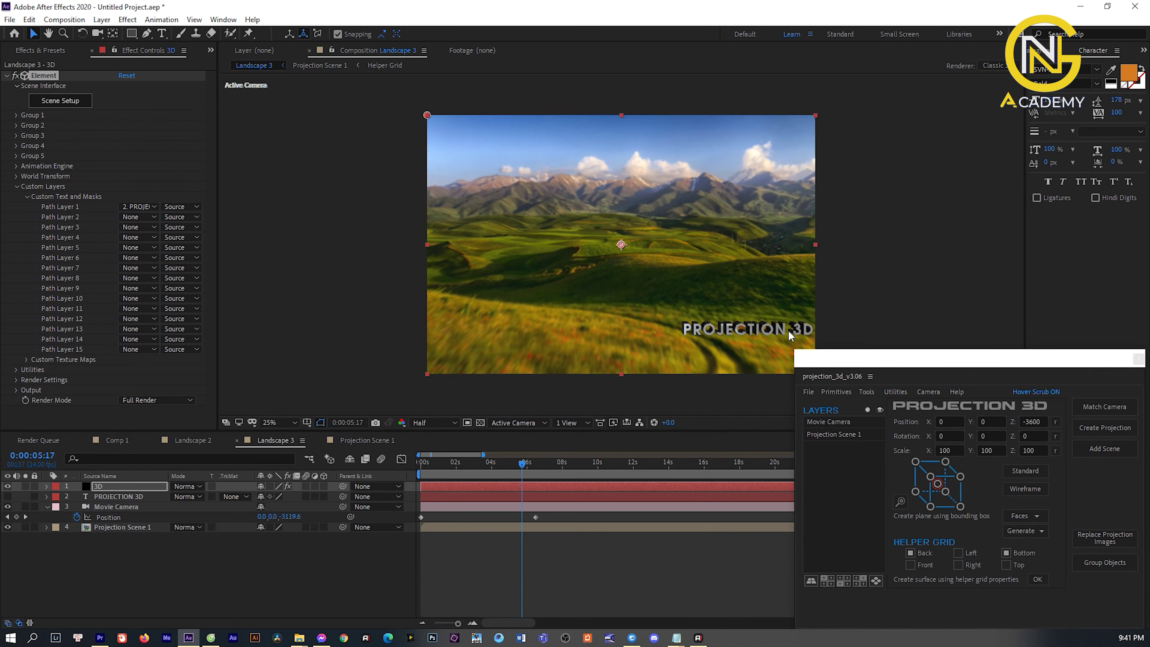
- Reposition the title model in Scene Setup, scale it to 173.5% and raise it slightly
{"action": "left_click", "coordinate": [73, 101]}
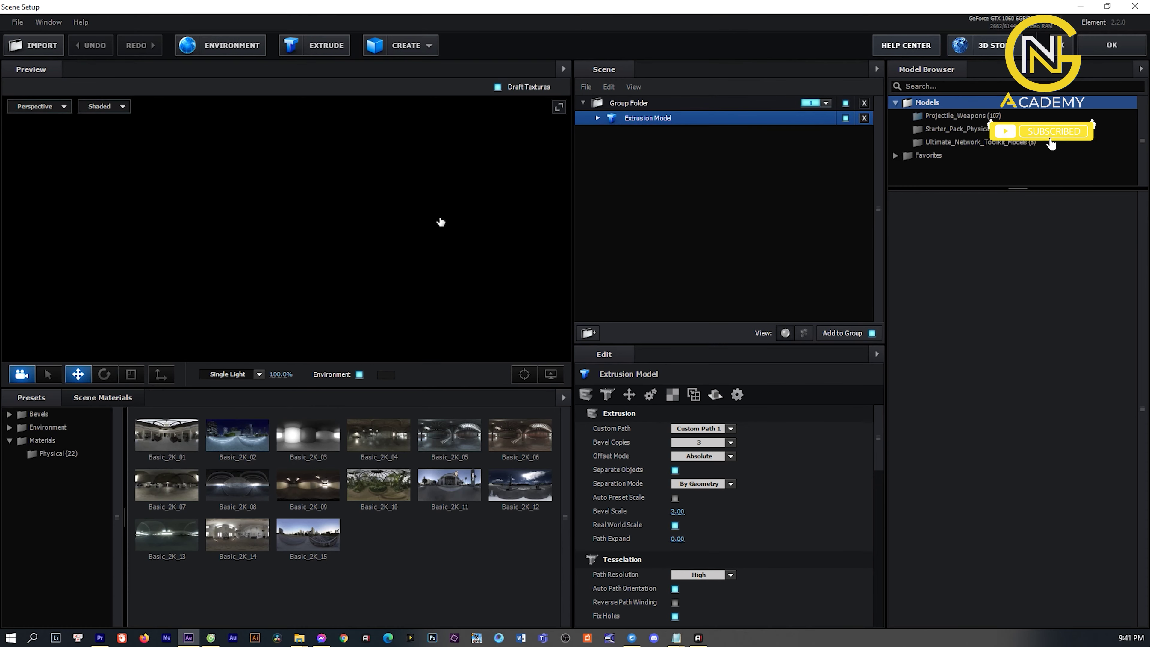
{"action": "mouse_move", "coordinate": [286, 214]}
{"action": "left_mouse_down"}
{"action": "mouse_move", "coordinate": [284, 157]}
{"action": "mouse_move", "coordinate": [271, 230]}
{"action": "mouse_move", "coordinate": [293, 211]}
{"action": "mouse_move", "coordinate": [414, 186]}
{"action": "left_mouse_up"}
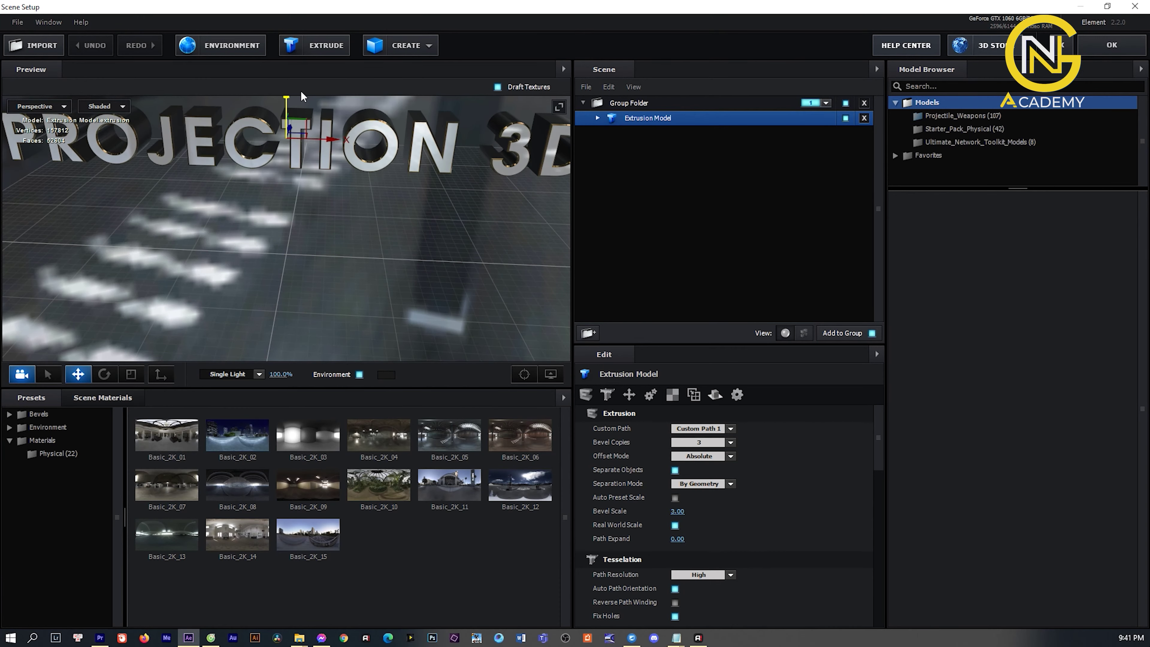
{"action": "left_click_drag", "start_coordinate": [240, 141], "coordinate": [3, 163]}
{"action": "mouse_move", "coordinate": [398, 195]}
{"action": "left_mouse_down"}
{"action": "mouse_move", "coordinate": [231, 201]}
{"action": "mouse_move", "coordinate": [337, 219]}
{"action": "mouse_move", "coordinate": [354, 200]}
{"action": "left_mouse_up"}
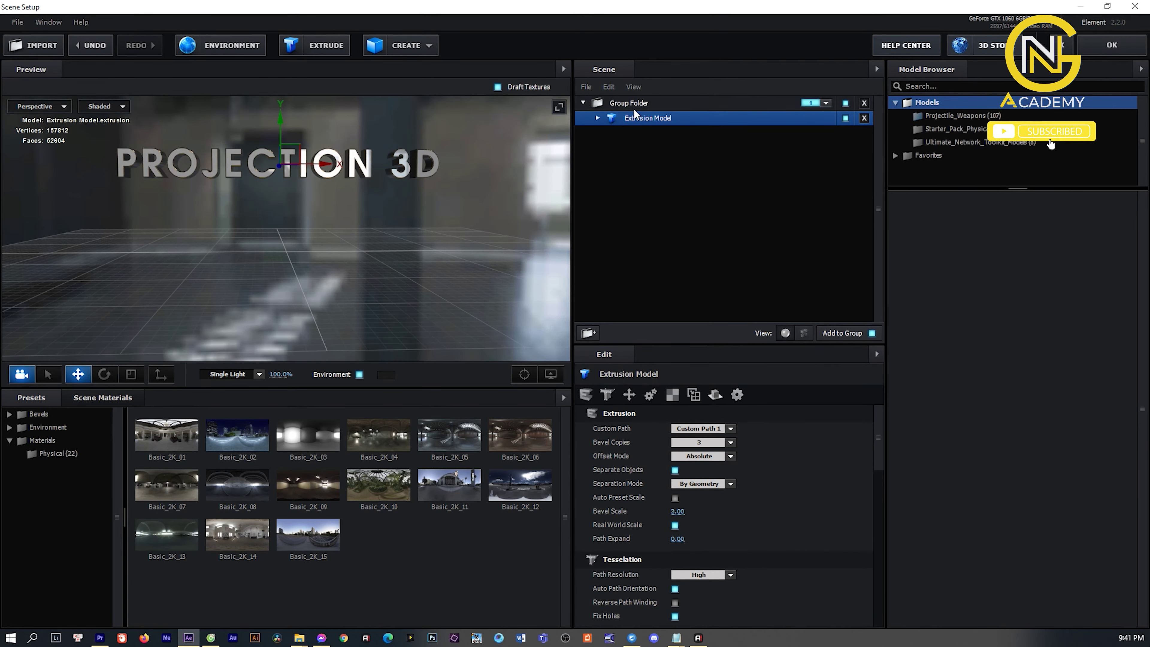
{"action": "scroll", "coordinate": [735, 413], "scroll_direction": "down", "scroll_amount": 5}
{"action": "left_click_drag", "start_coordinate": [681, 527], "coordinate": [701, 471]}
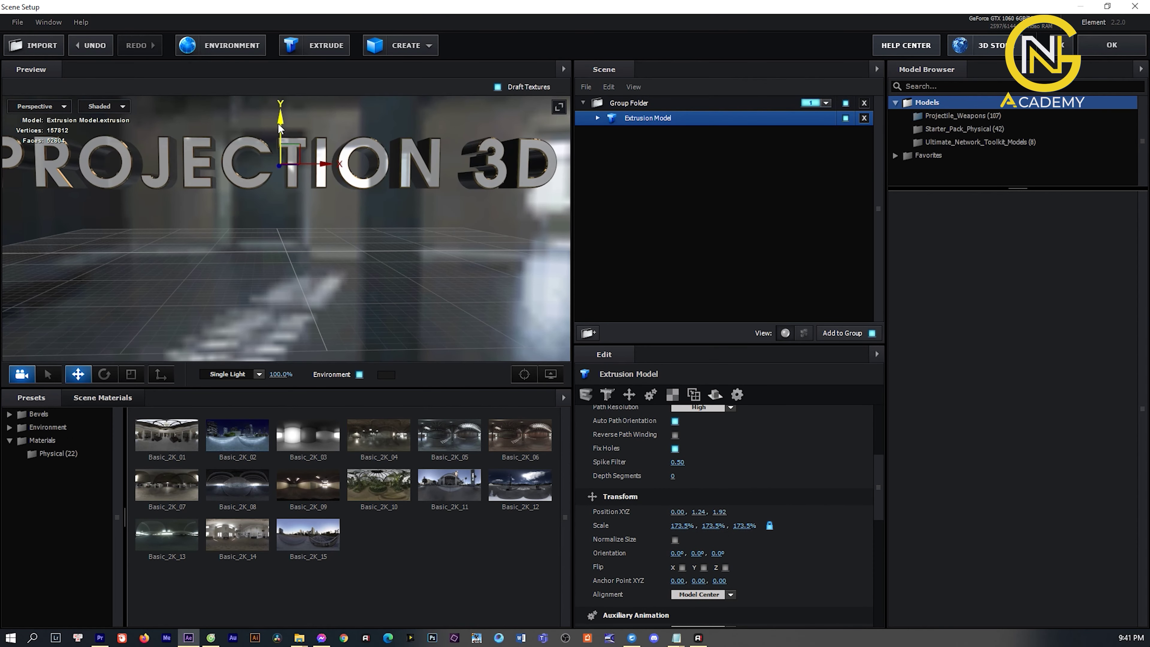
{"action": "left_click_drag", "start_coordinate": [278, 123], "coordinate": [279, 81]}
- Apply the scaling, then move the title left and deeper into the scene
{"action": "left_click", "coordinate": [1135, 44]}
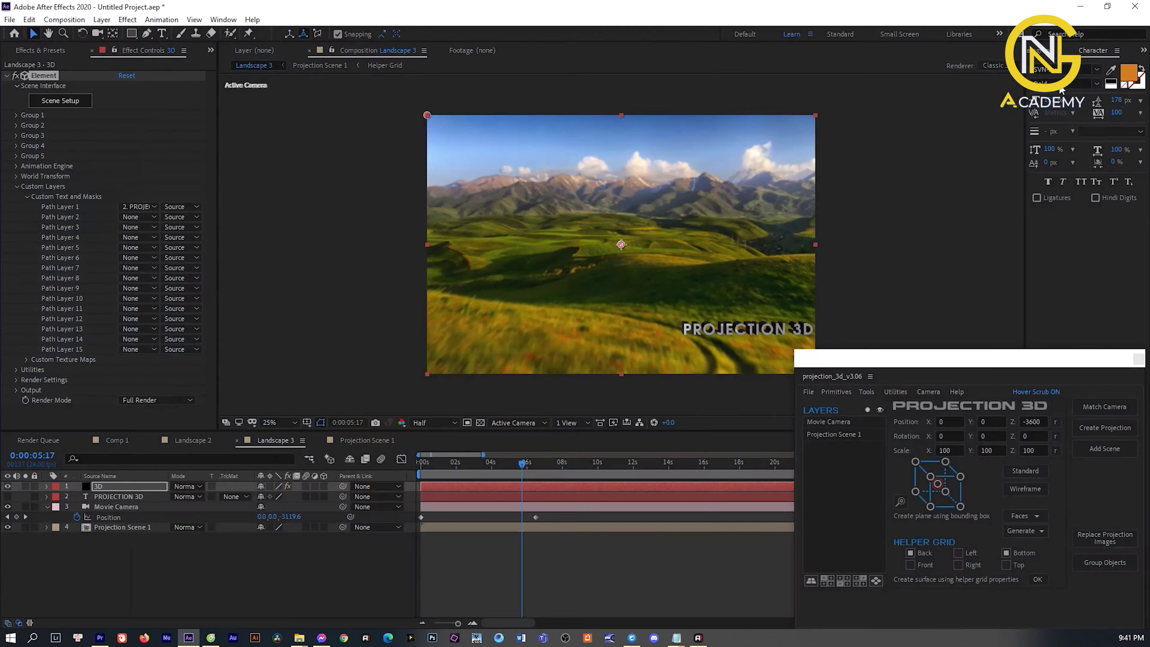
{"action": "left_click", "coordinate": [62, 103]}
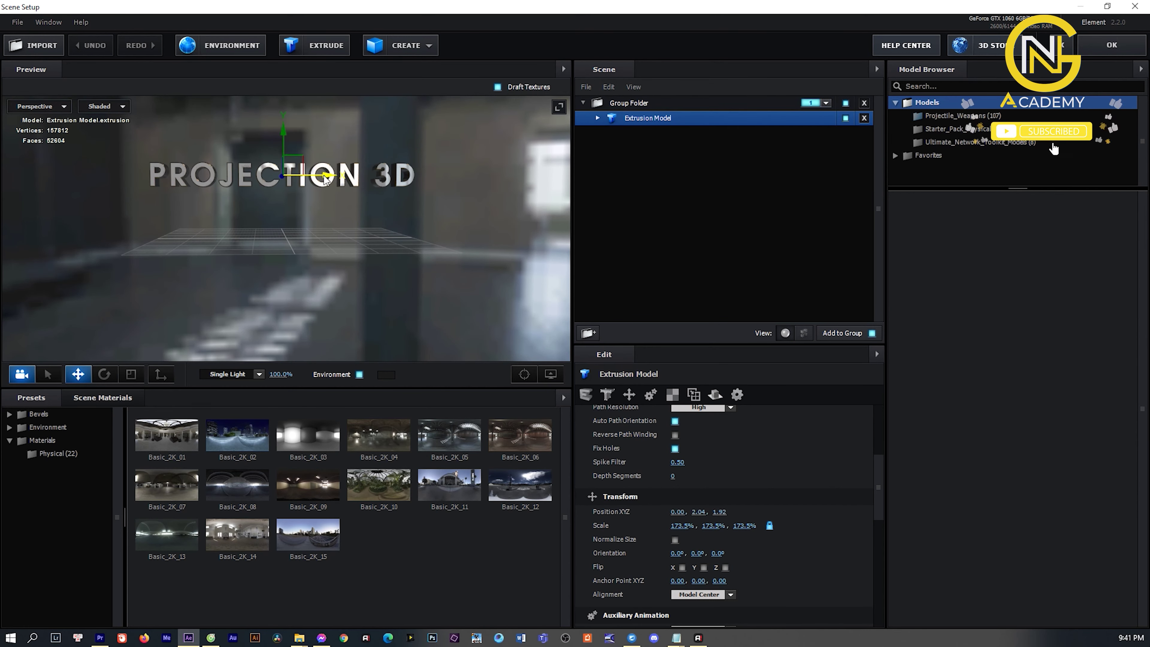
{"action": "left_click_drag", "start_coordinate": [325, 178], "coordinate": [250, 178]}
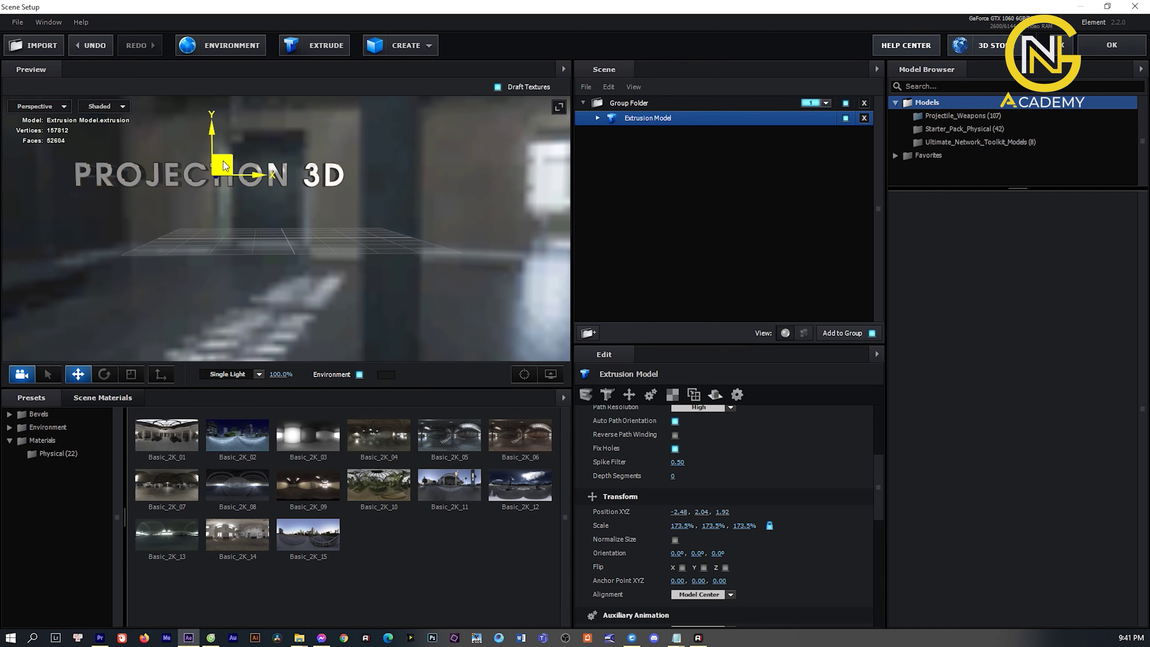
{"action": "left_click_drag", "start_coordinate": [214, 176], "coordinate": [235, 175]}
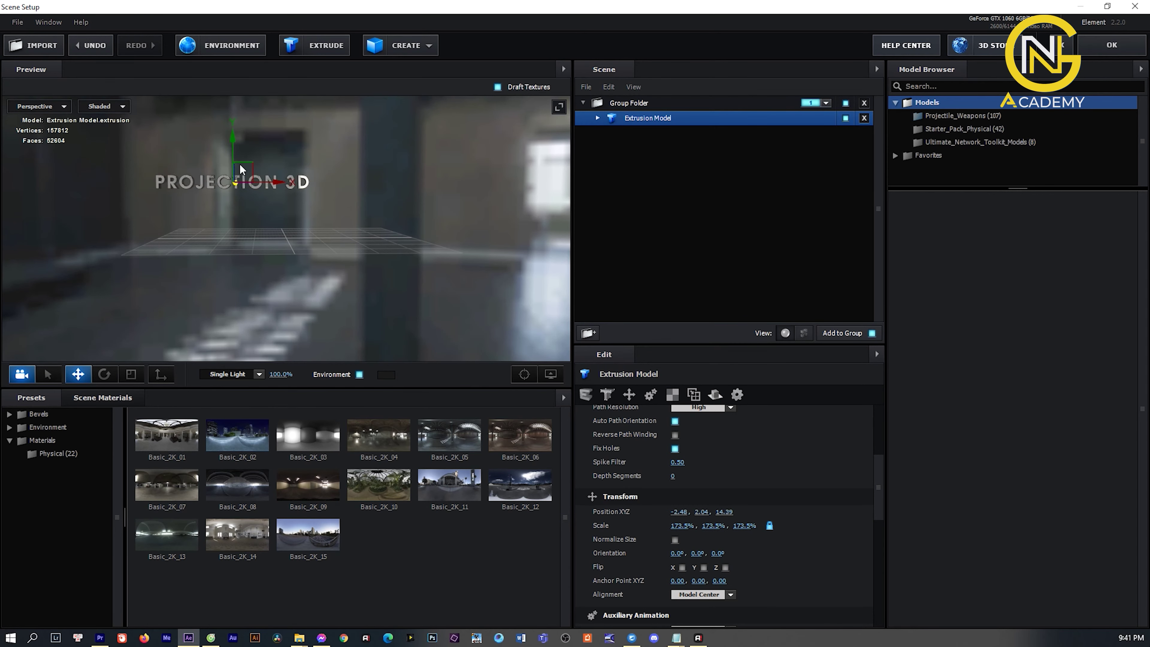
{"action": "left_click", "coordinate": [1118, 45]}
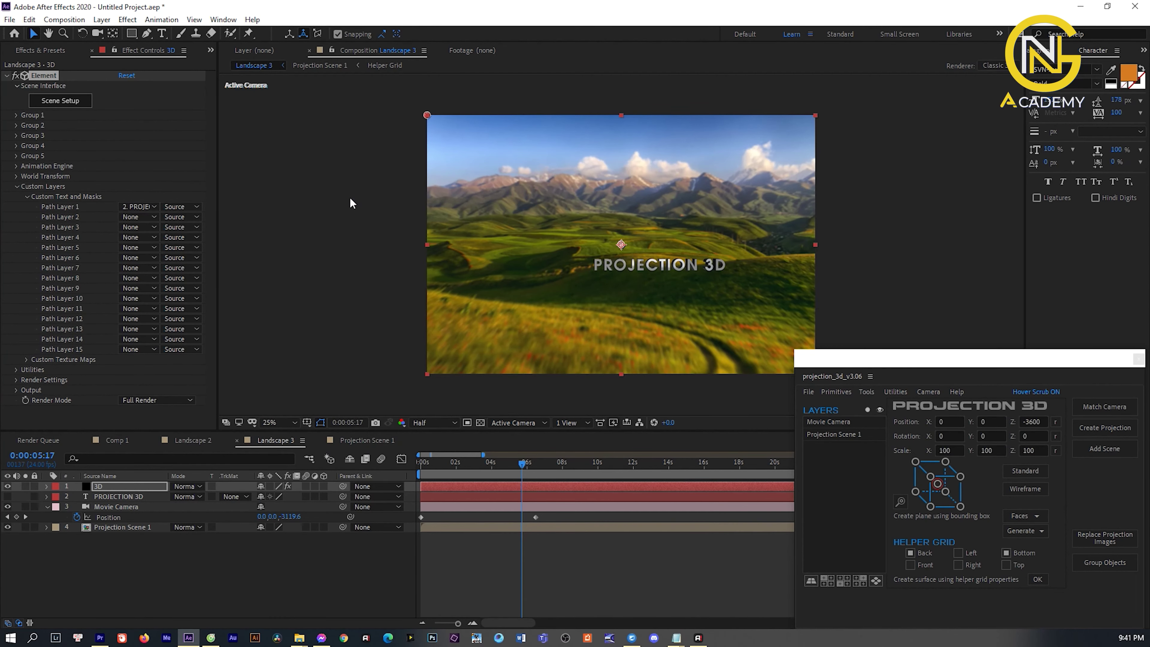
- Enlarge the title model to 243.5% scale and apply it to the composition
{"action": "left_click", "coordinate": [75, 100]}
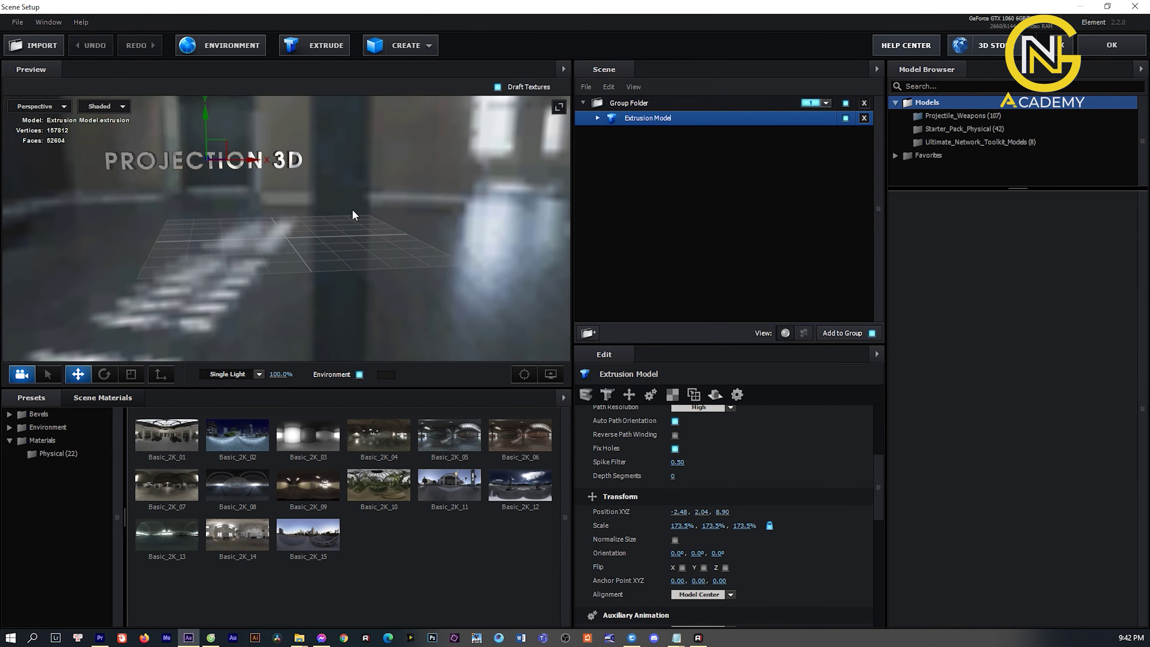
{"action": "left_click_drag", "start_coordinate": [352, 210], "coordinate": [276, 196]}
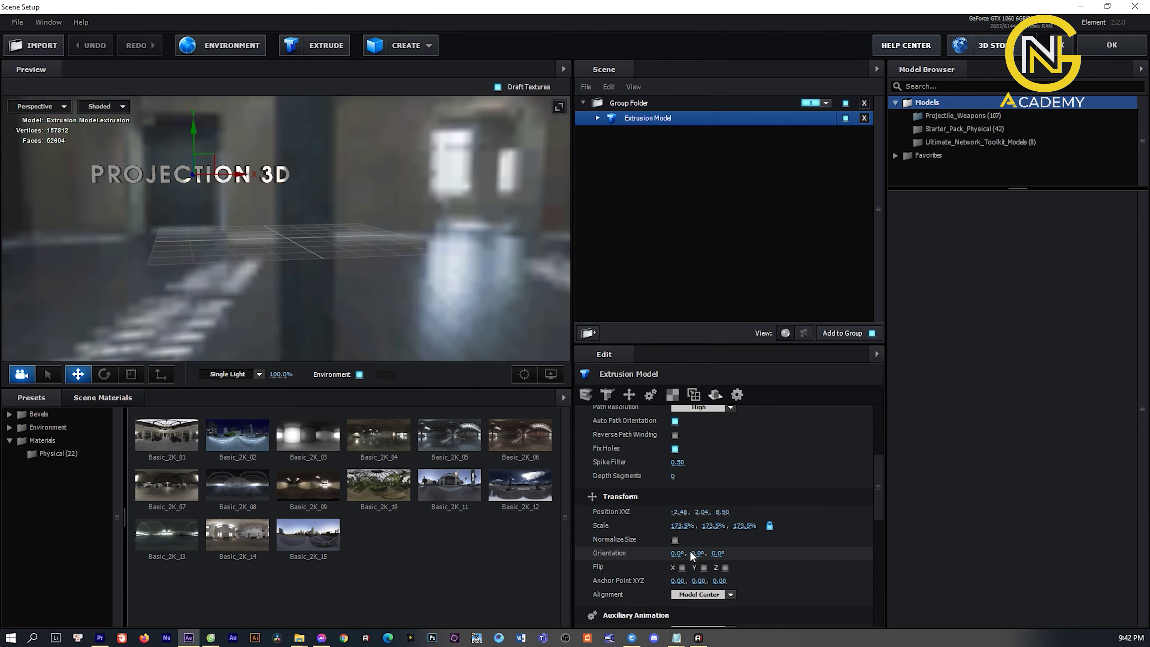
{"action": "left_click_drag", "start_coordinate": [744, 526], "coordinate": [757, 524]}
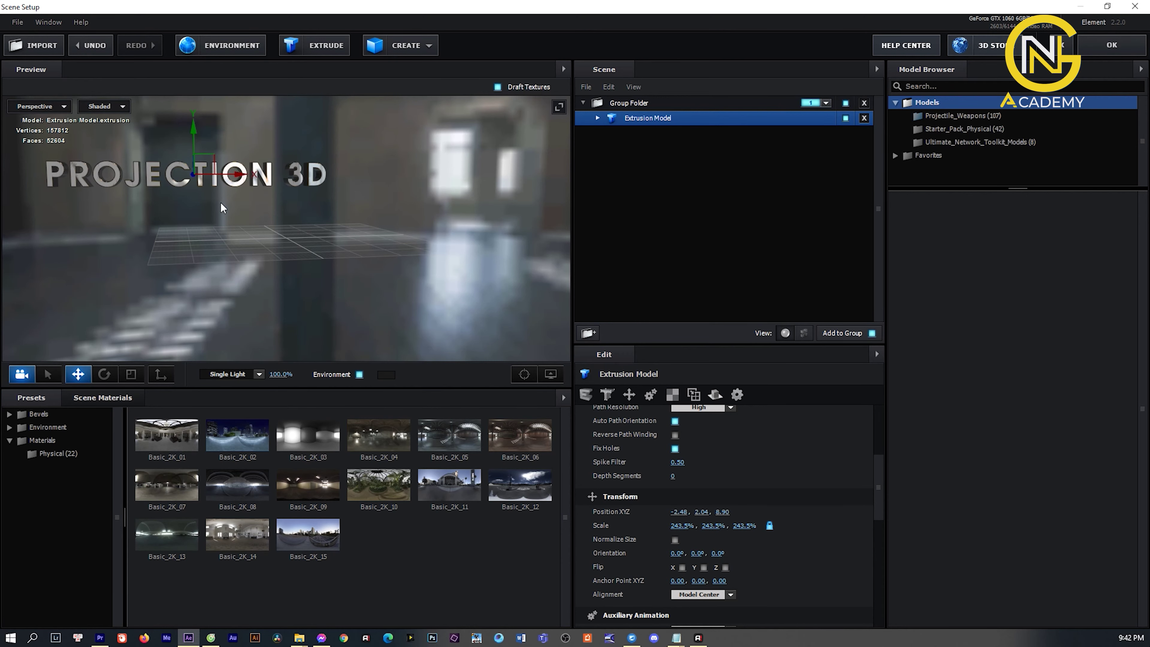
{"action": "left_click", "coordinate": [1111, 45]}
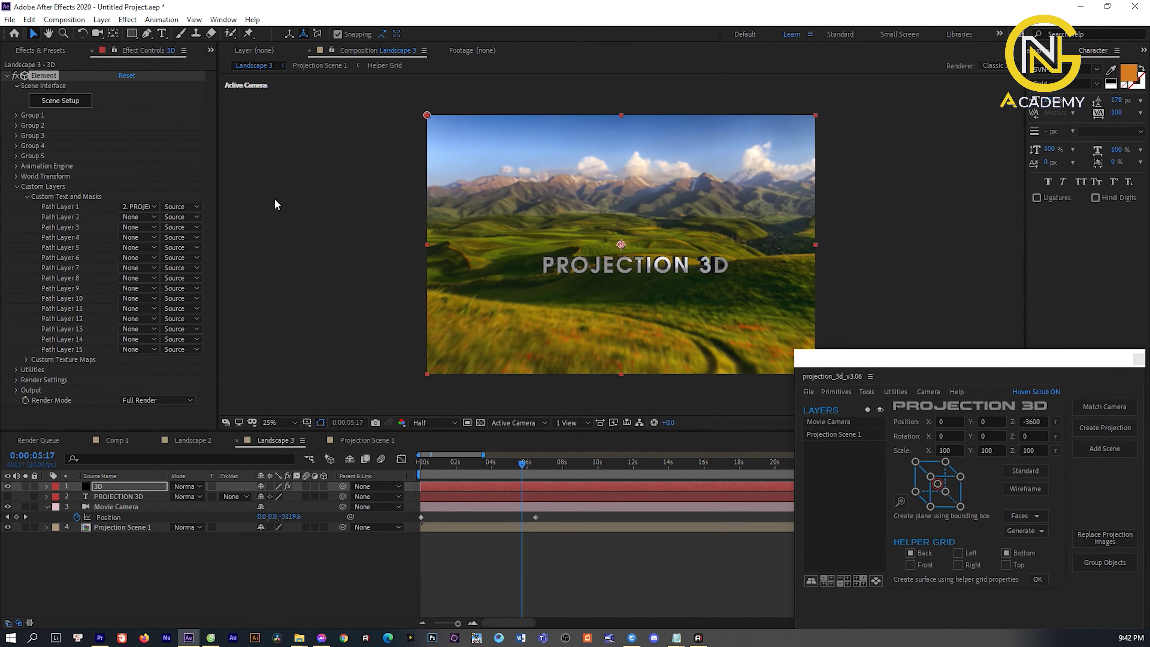
- Scrub the camera push-in over the title, then return to 0:00:00:00 with layer 3D selected
{"action": "left_click_drag", "start_coordinate": [611, 254], "coordinate": [610, 238]}
{"action": "key", "text": "ctrl+z"}
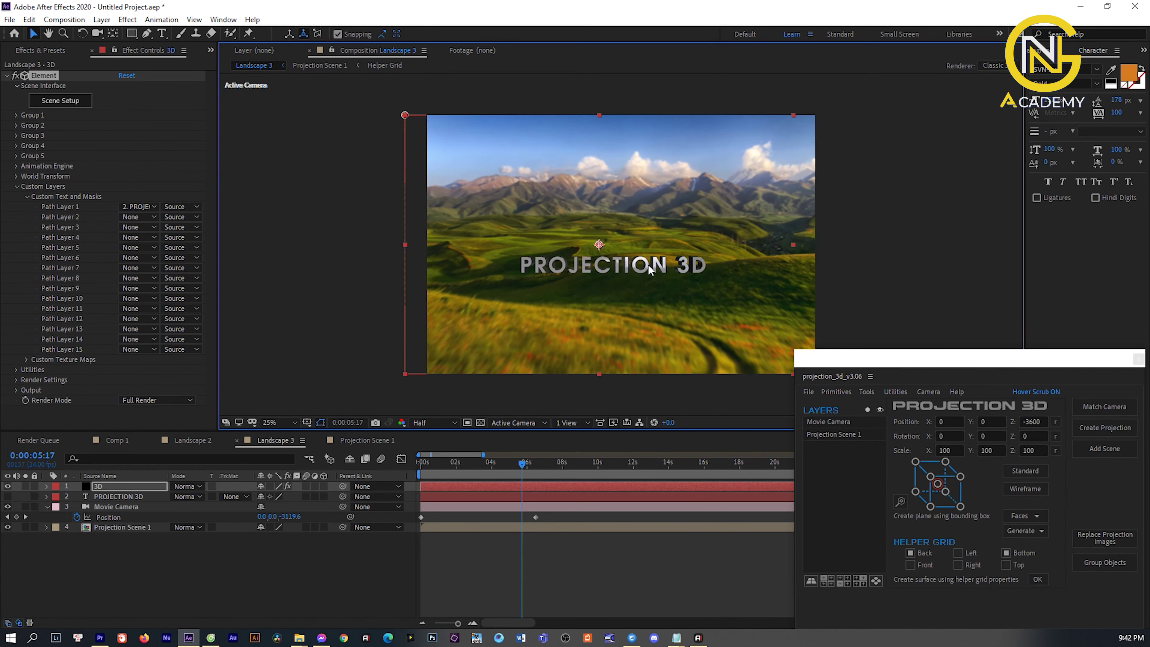
{"action": "scroll", "coordinate": [652, 268], "scroll_direction": "up", "scroll_amount": 2}
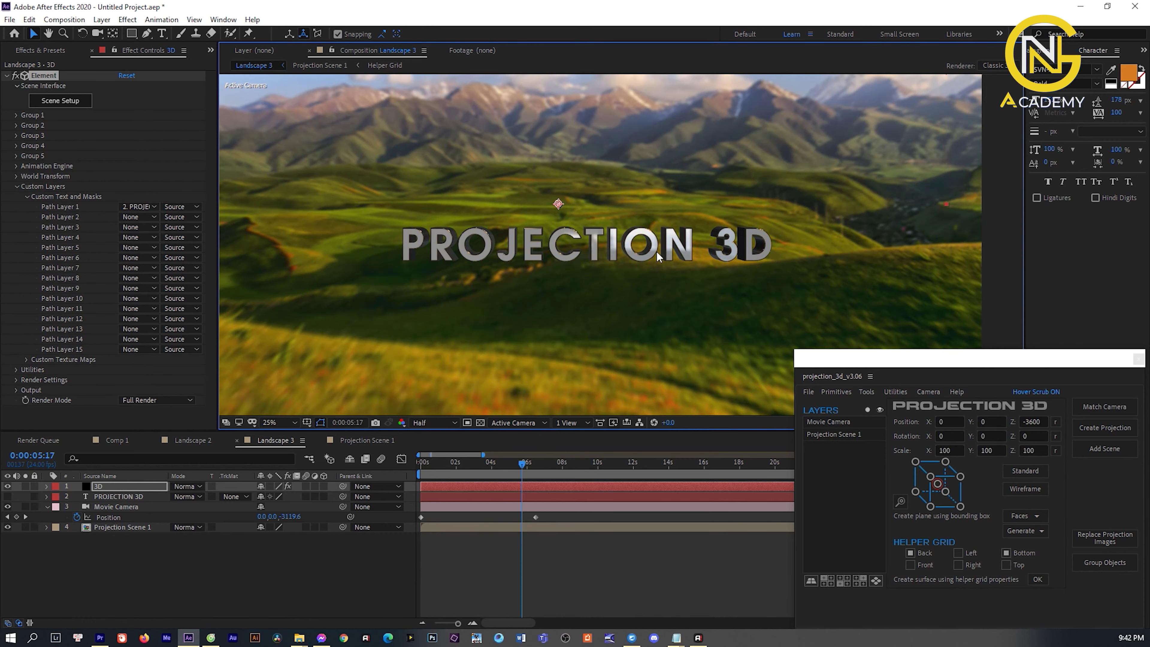
{"action": "scroll", "coordinate": [657, 259], "scroll_direction": "down", "scroll_amount": 2}
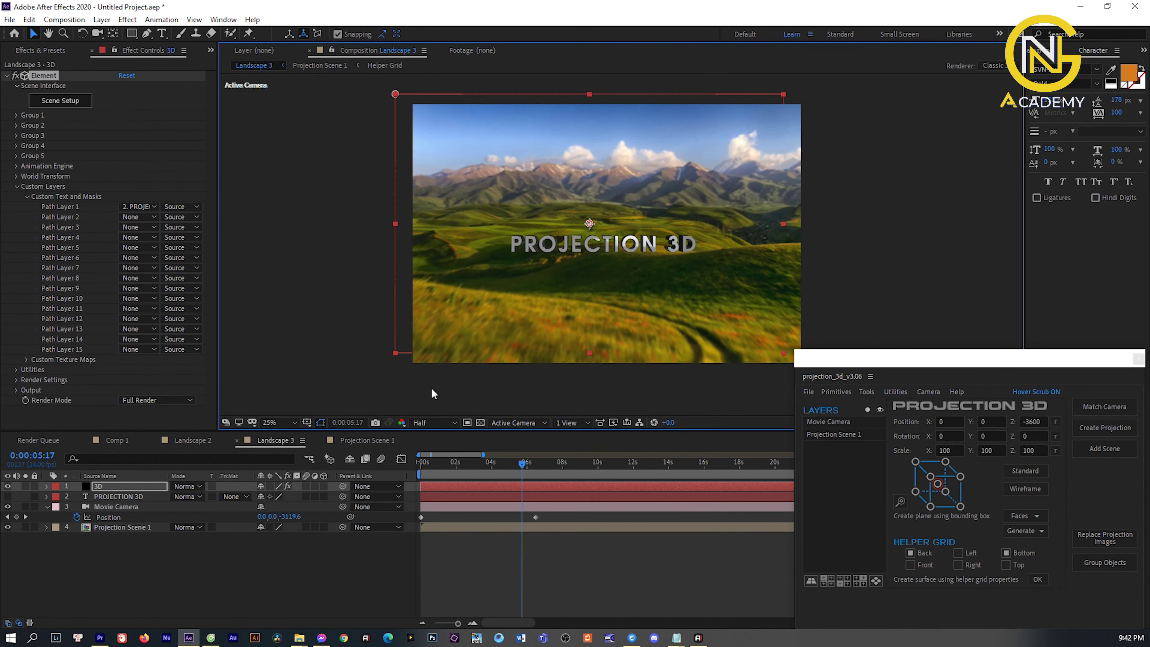
{"action": "left_click_drag", "start_coordinate": [519, 471], "coordinate": [572, 476]}
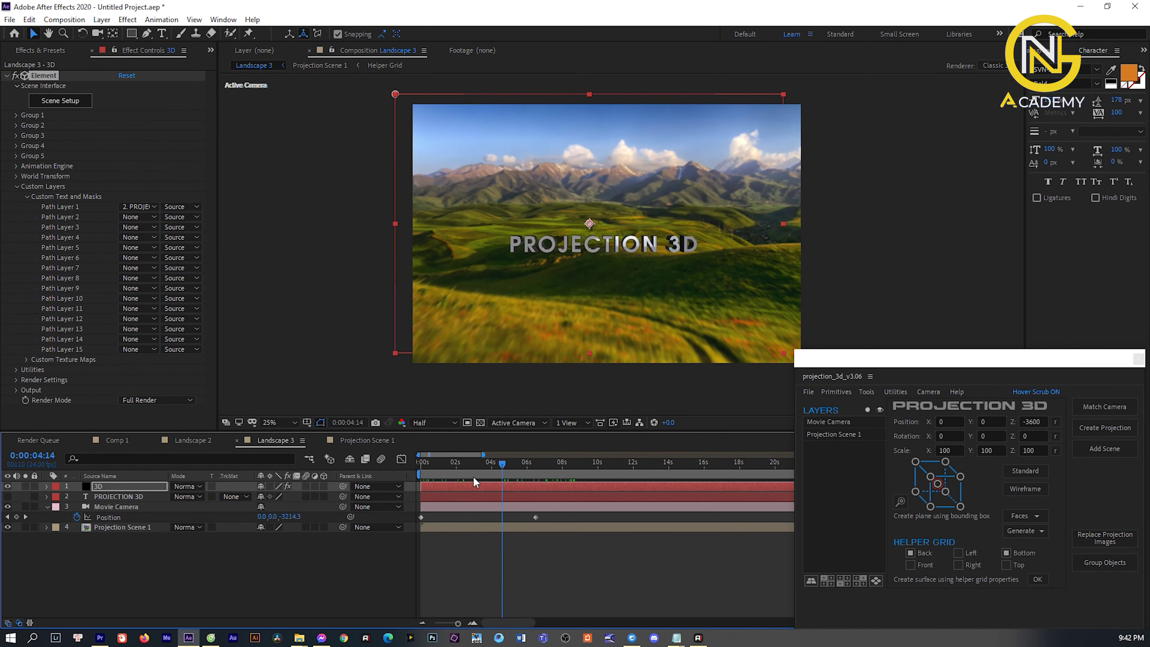
{"action": "left_click_drag", "start_coordinate": [473, 476], "coordinate": [371, 477]}
{"action": "left_click", "coordinate": [148, 577]}
{"action": "left_click", "coordinate": [117, 486]}
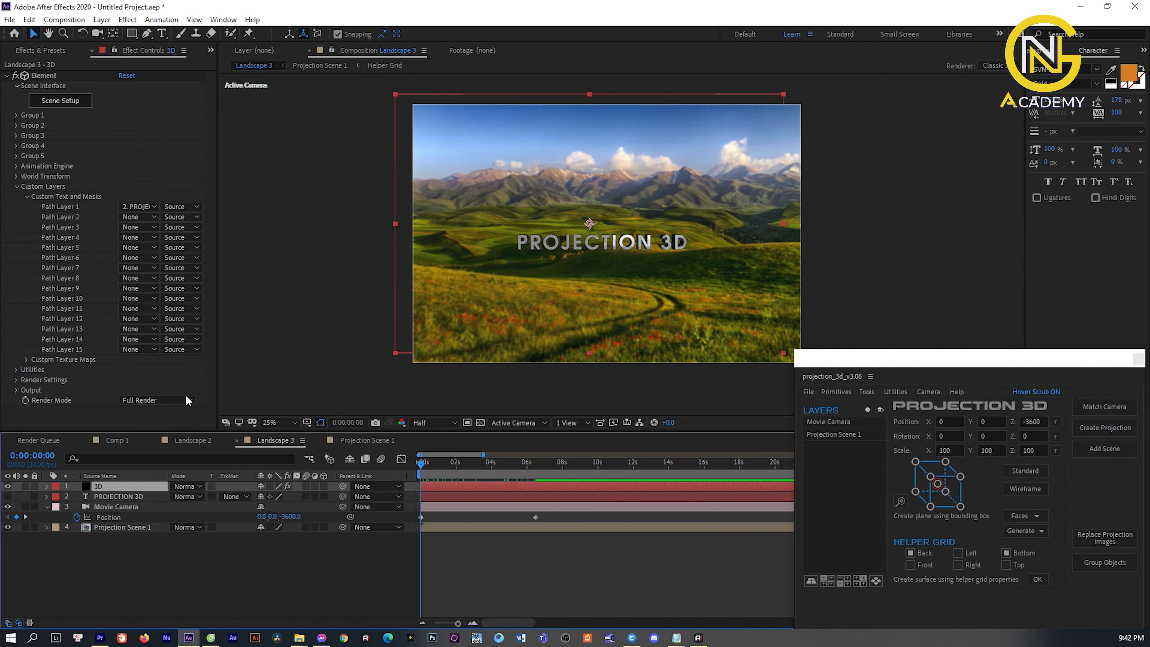
- Search 'cc lig' and test a CC Light Wipe centre shift with a preview
{"action": "left_click", "coordinate": [57, 51]}
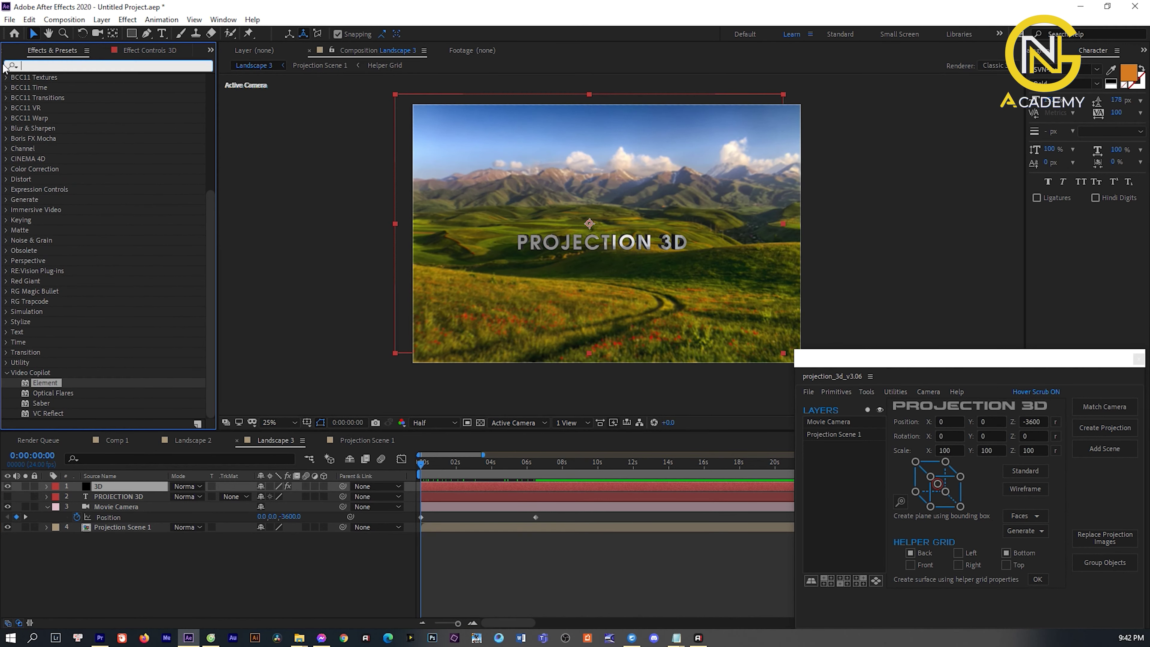
{"action": "type", "text": "cc"}
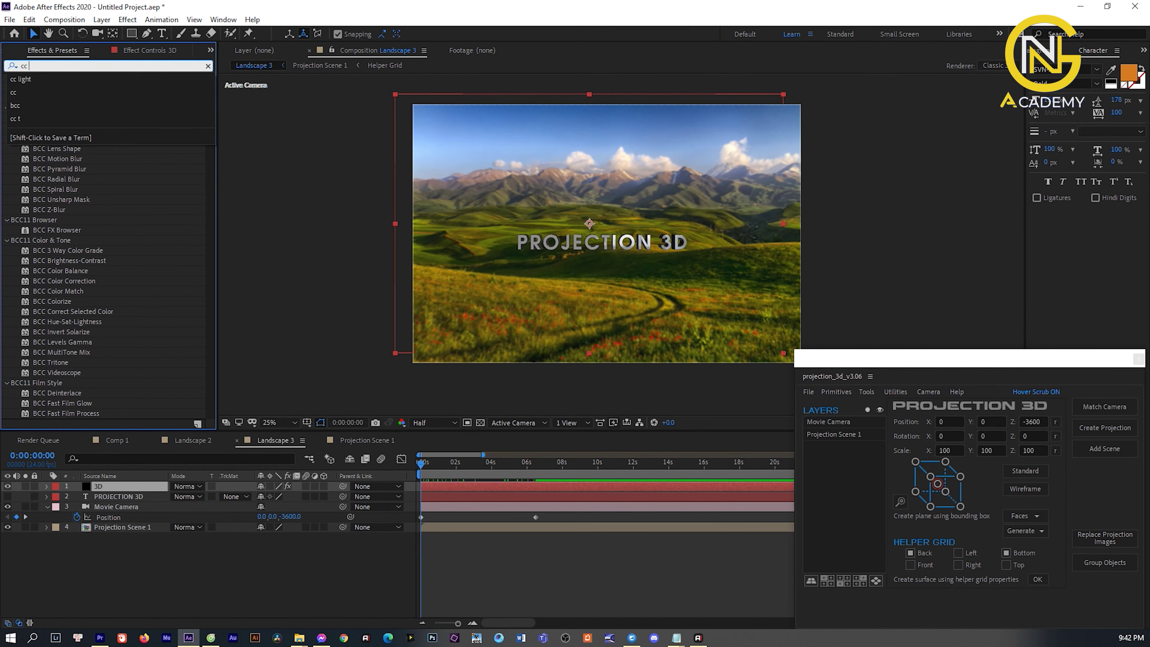
{"action": "type", "text": " lig"}
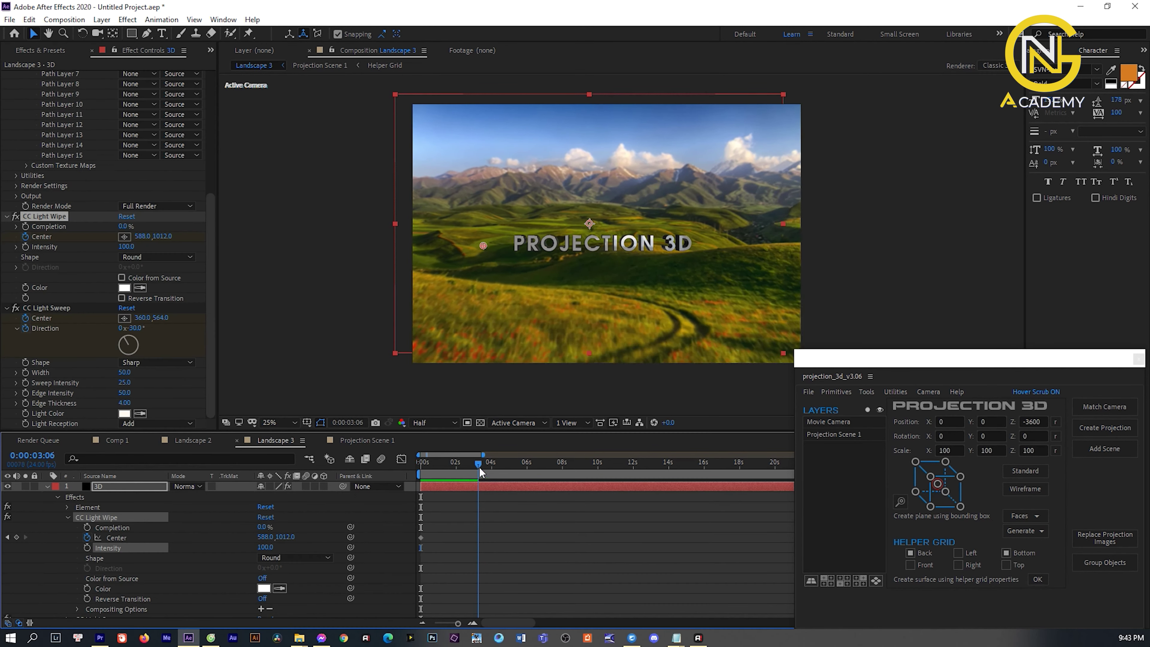
{"action": "left_click_drag", "start_coordinate": [479, 467], "coordinate": [458, 469]}
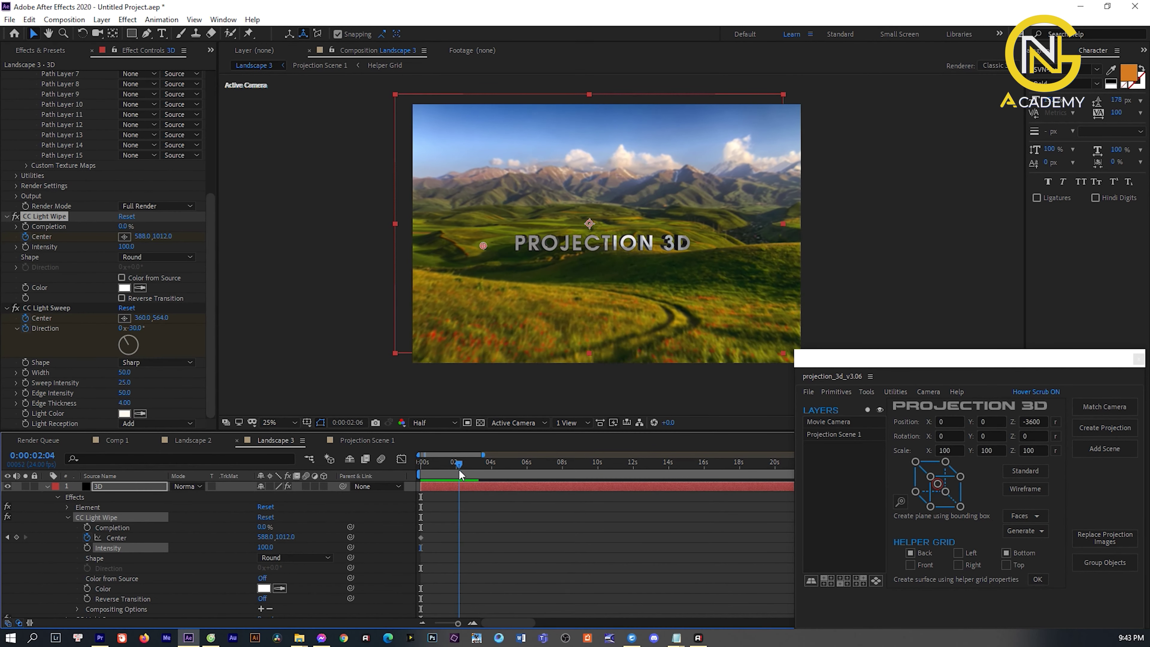
{"action": "left_click_drag", "start_coordinate": [484, 245], "coordinate": [507, 246]}
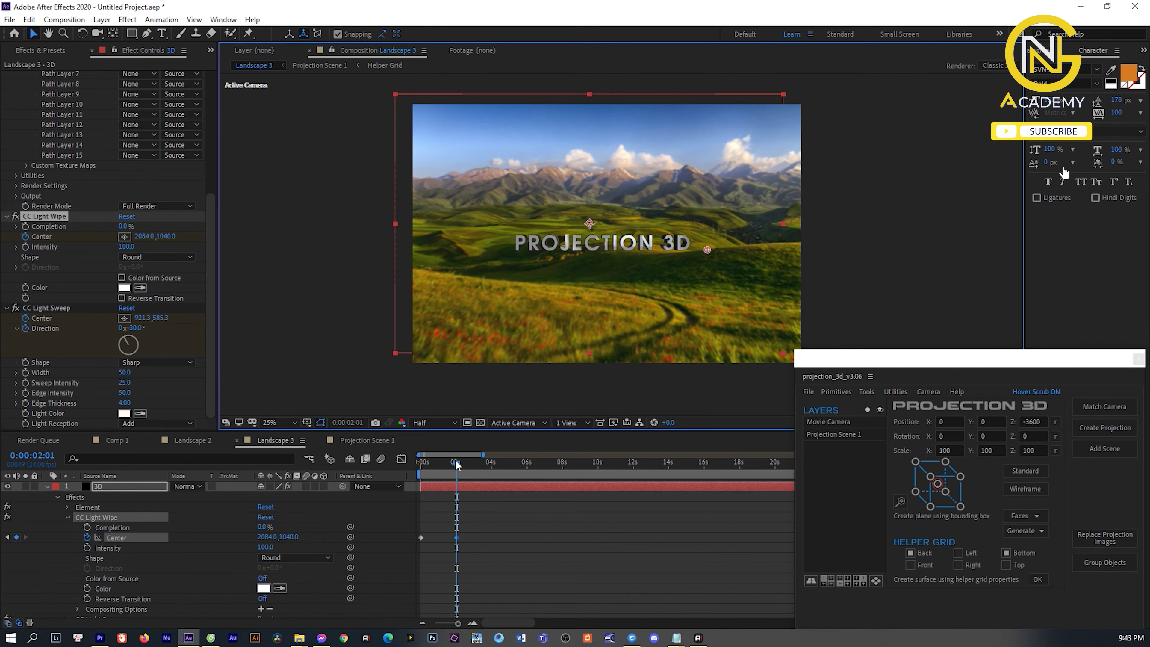
{"action": "left_click_drag", "start_coordinate": [456, 463], "coordinate": [406, 469]}
{"action": "key", "text": "space"}
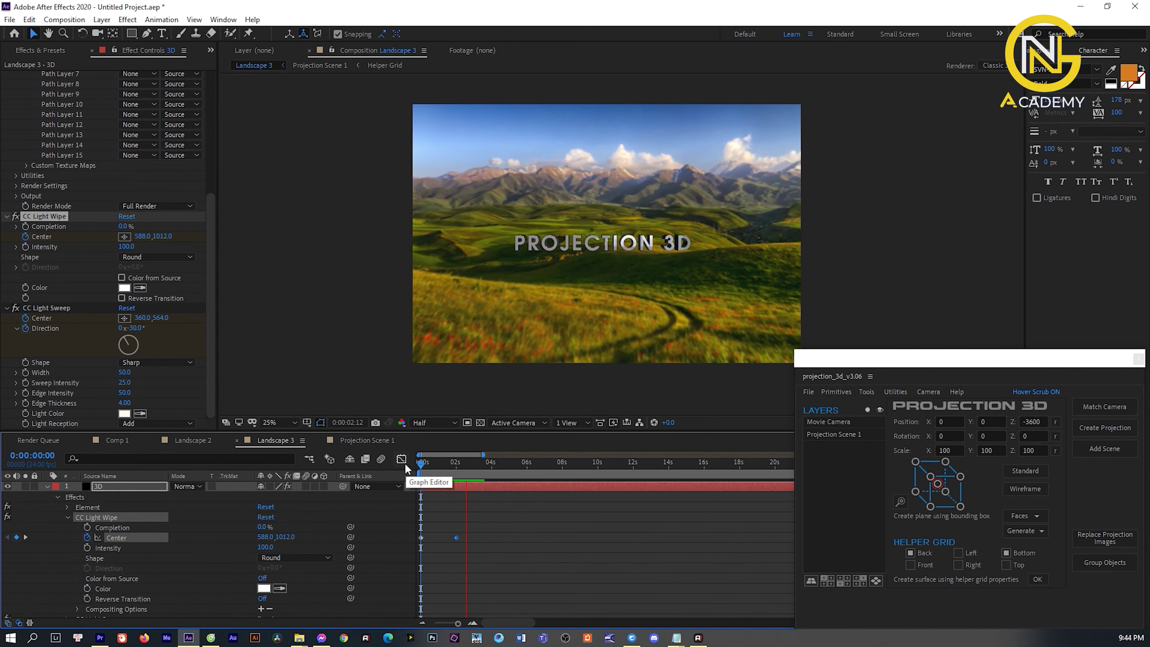
{"action": "key", "text": "space"}
- Delete the extra Center keyframe and remove both CC Light Wipe and CC Light Sweep
{"action": "key", "text": "Delete"}
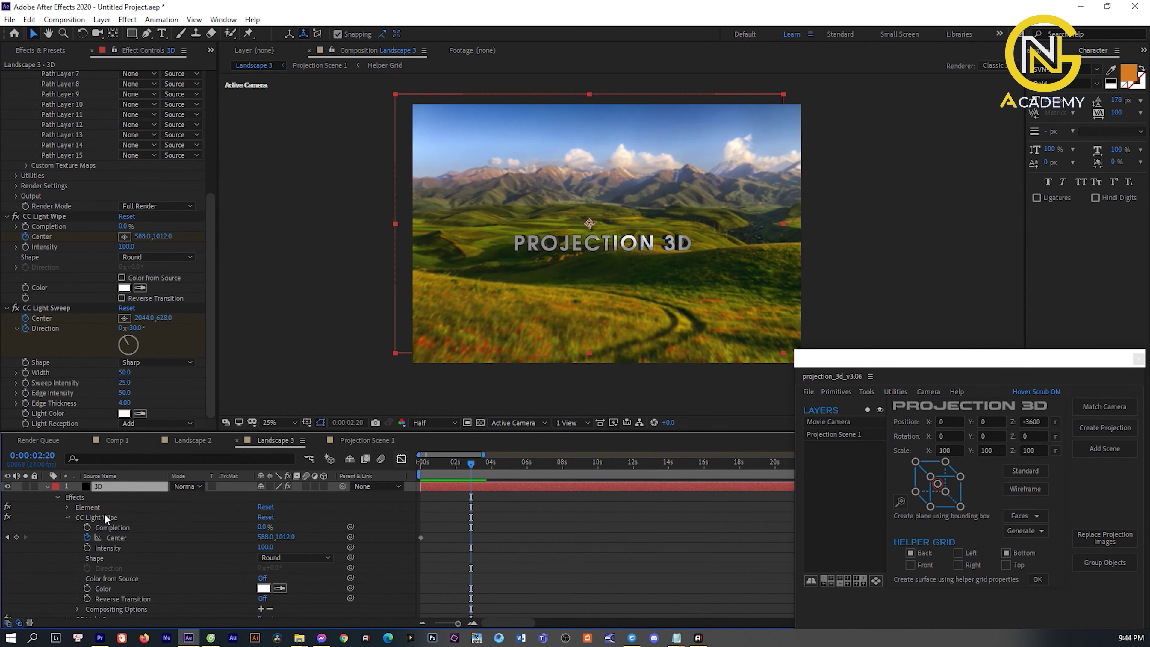
{"action": "left_click", "coordinate": [108, 520]}
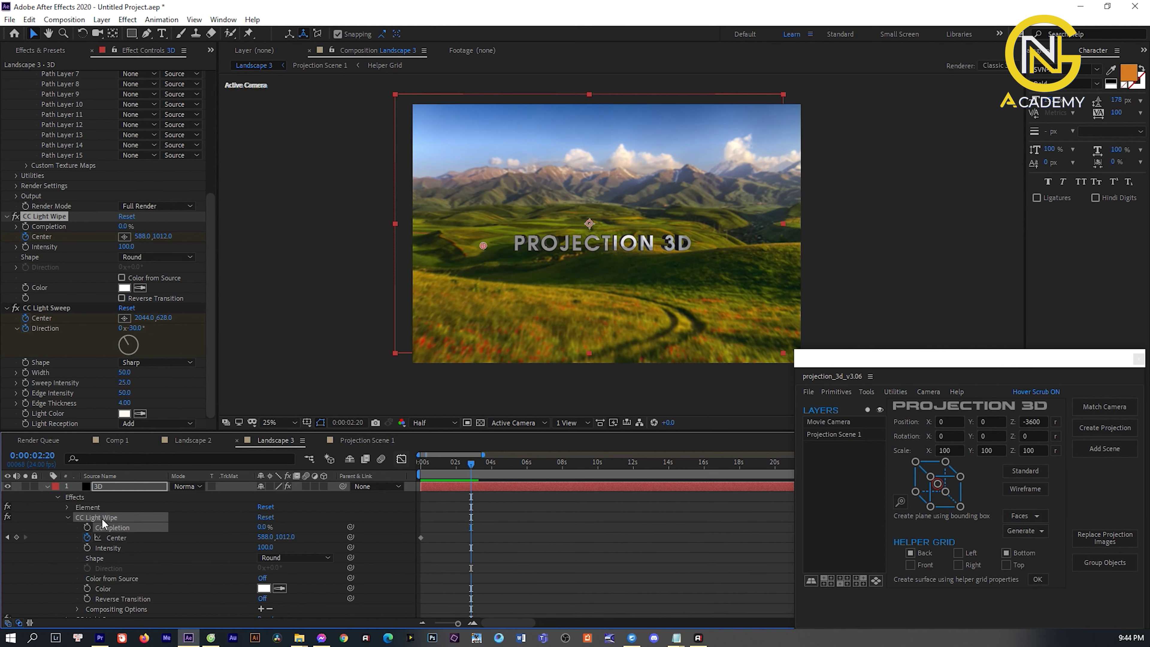
{"action": "key", "text": "Delete"}
{"action": "left_click", "coordinate": [109, 517]}
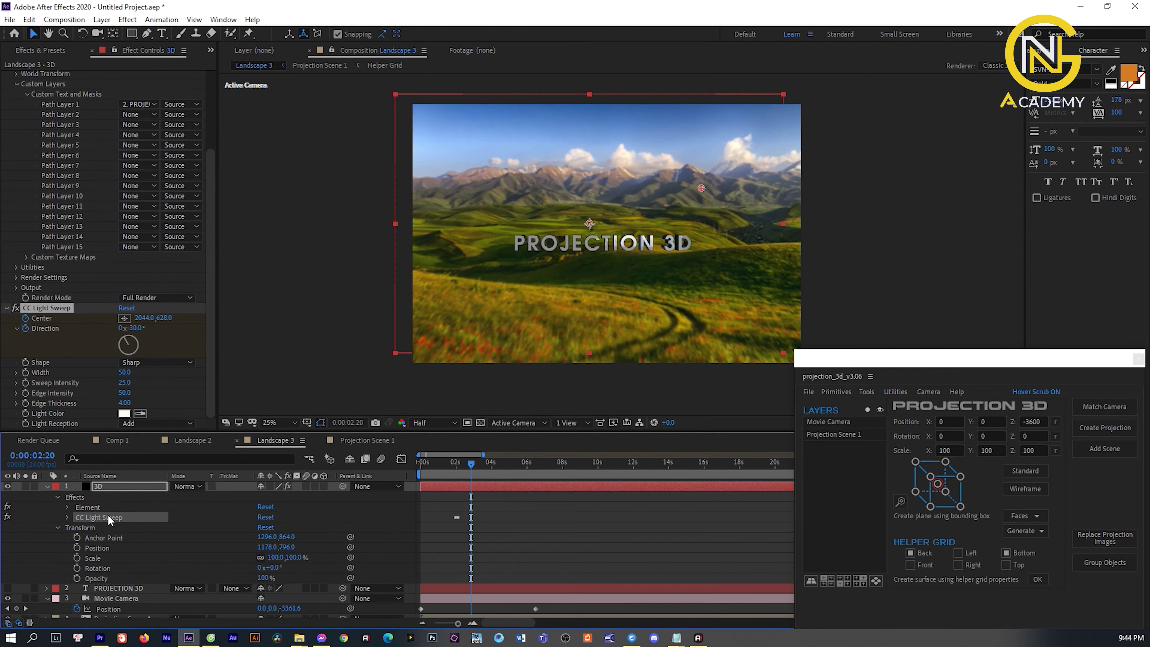
{"action": "key", "text": "Delete"}
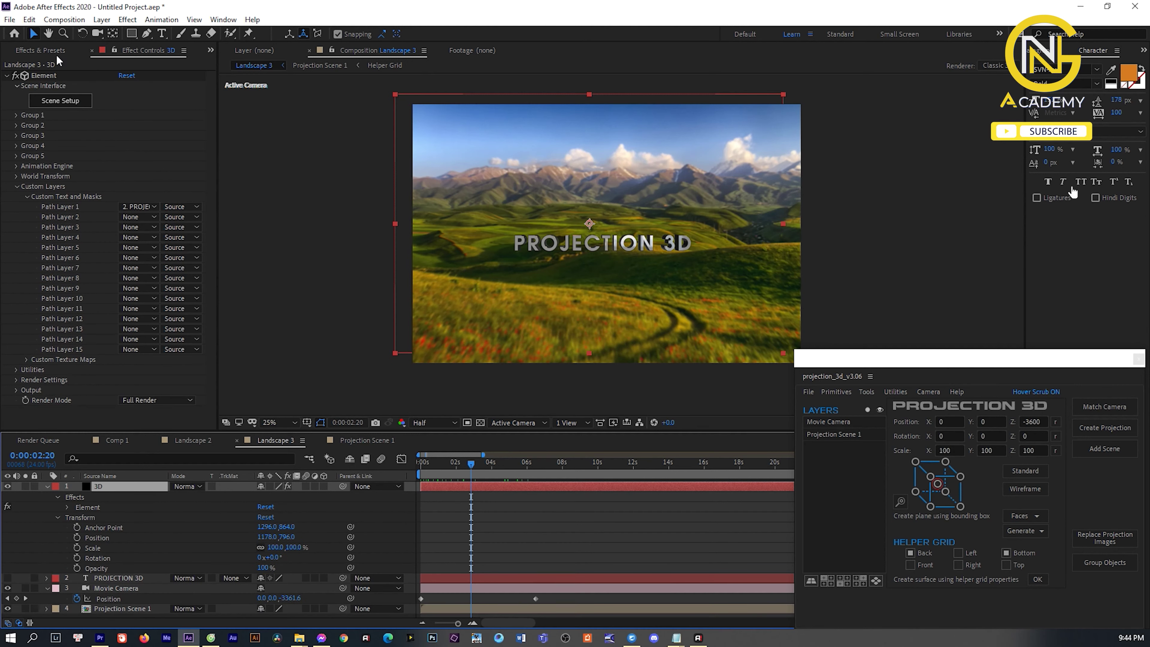
- Apply CC Light Sweep to layer 3D and sweep its centre from the left mountains across the title
{"action": "left_click", "coordinate": [56, 54]}
{"action": "left_click_drag", "start_coordinate": [57, 230], "coordinate": [128, 488]}
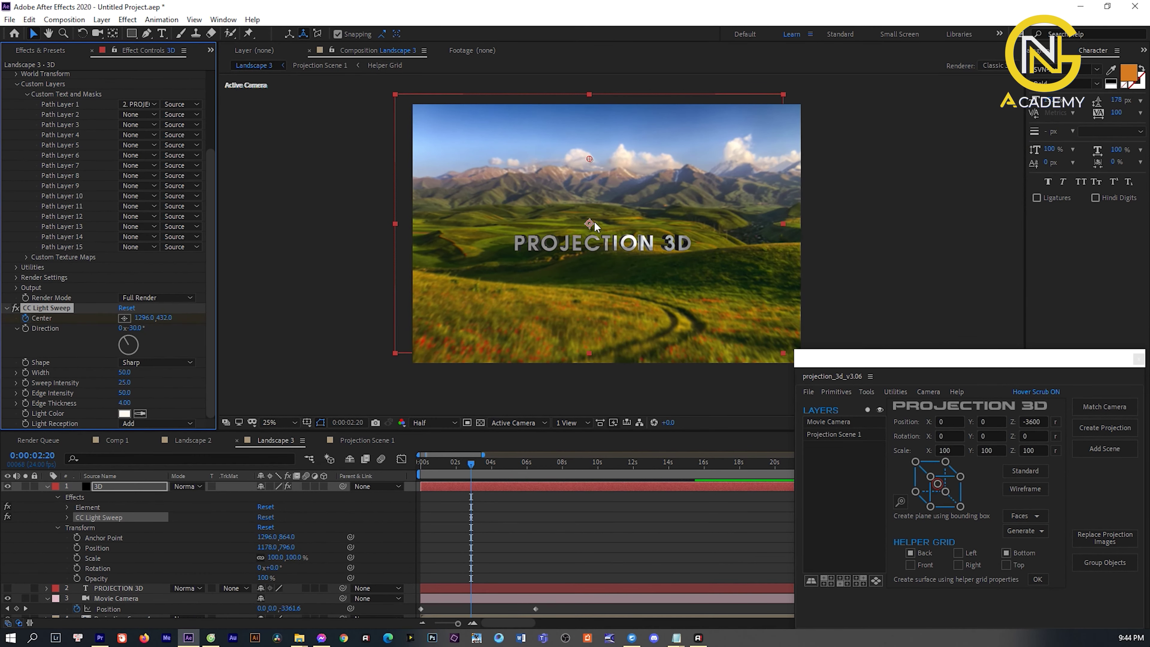
{"action": "left_click_drag", "start_coordinate": [587, 158], "coordinate": [459, 174]}
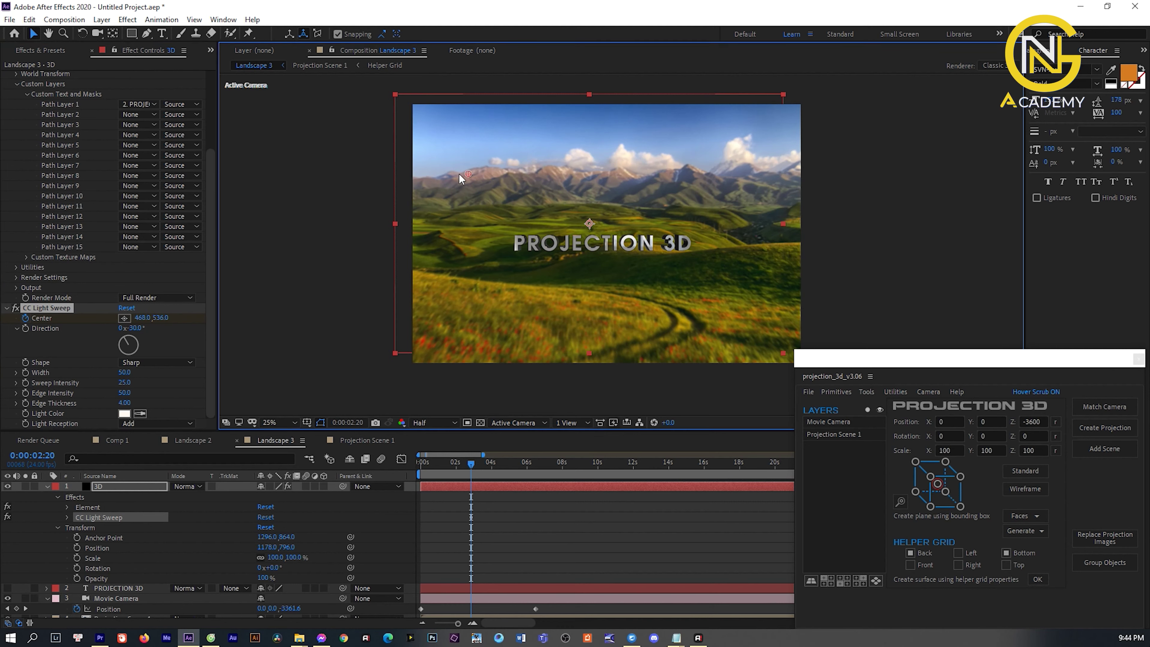
{"action": "left_click_drag", "start_coordinate": [470, 469], "coordinate": [418, 467]}
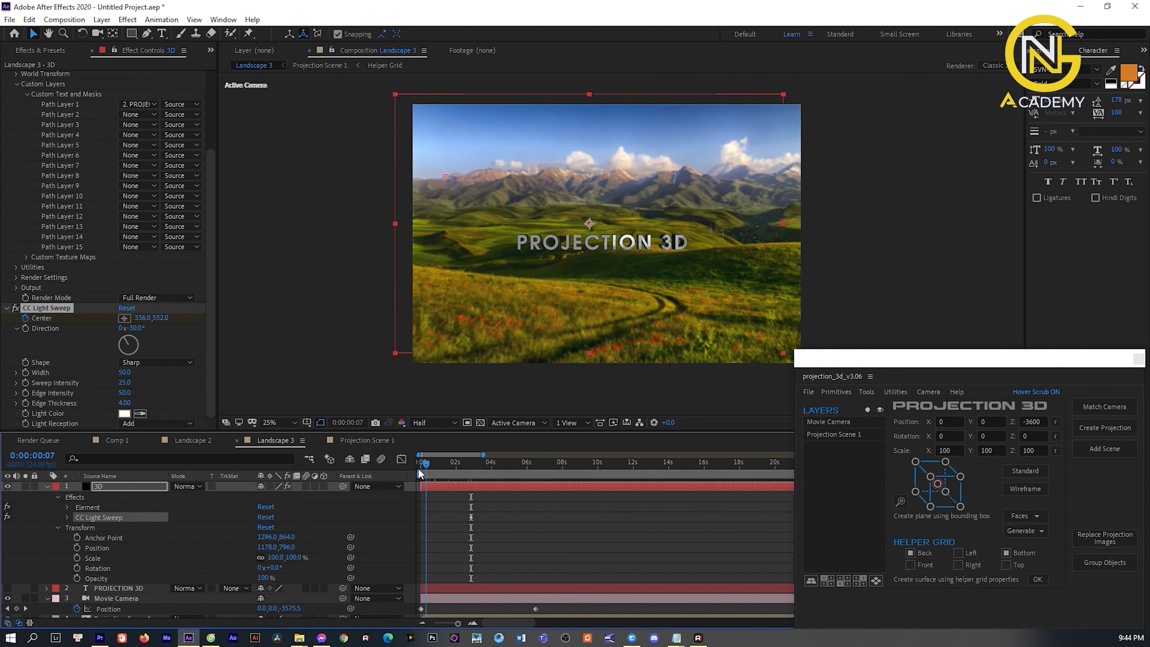
{"action": "left_click", "coordinate": [447, 529]}
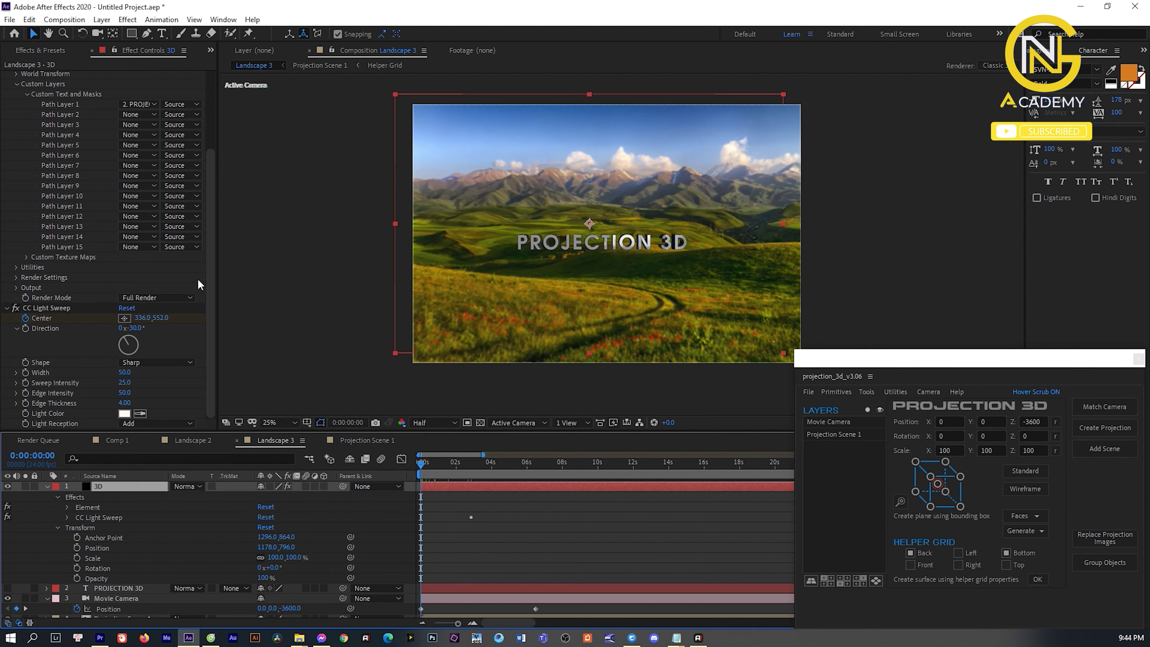
{"action": "mouse_move", "coordinate": [141, 318]}
{"action": "left_mouse_down"}
{"action": "mouse_move", "coordinate": [503, 308]}
{"action": "mouse_move", "coordinate": [1012, 349]}
{"action": "left_mouse_up"}
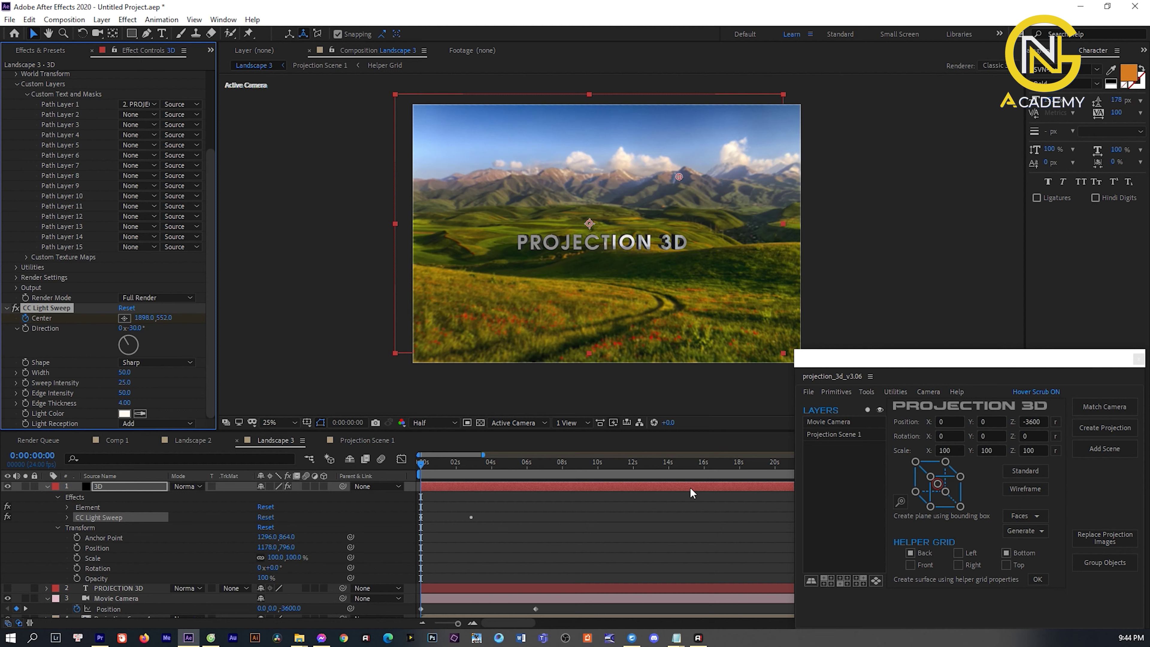
{"action": "left_click", "coordinate": [446, 529]}
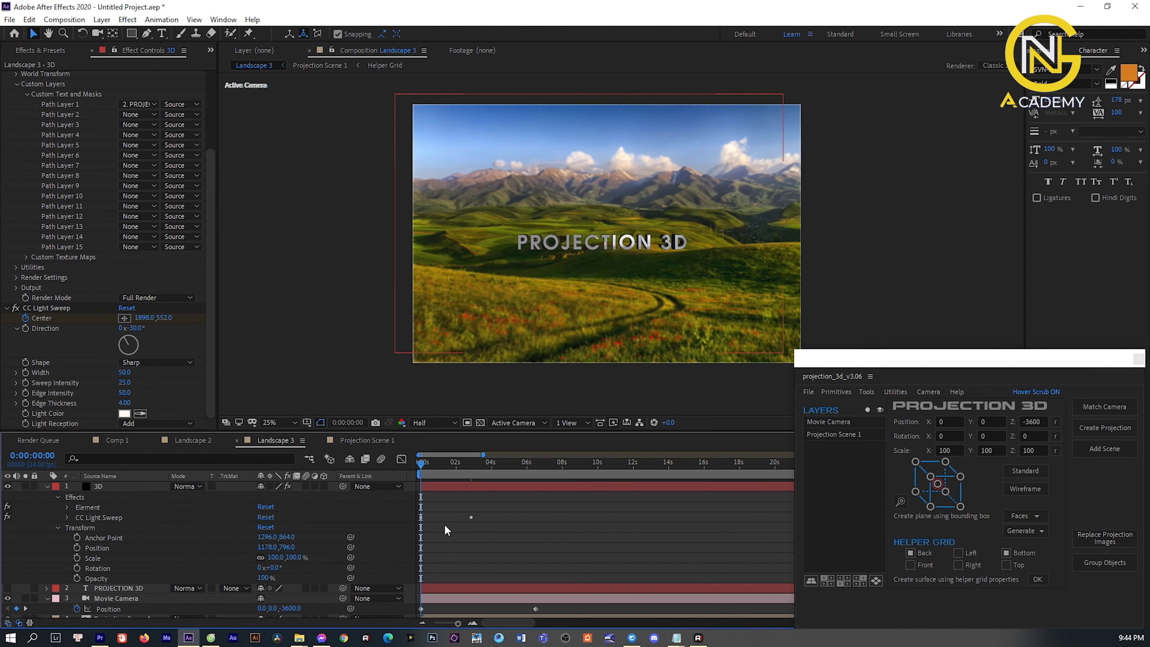
- Retime the CC Light Sweep Center keyframes and scrub through the sweep
{"action": "left_click", "coordinate": [67, 517]}
{"action": "left_click_drag", "start_coordinate": [421, 520], "coordinate": [509, 521]}
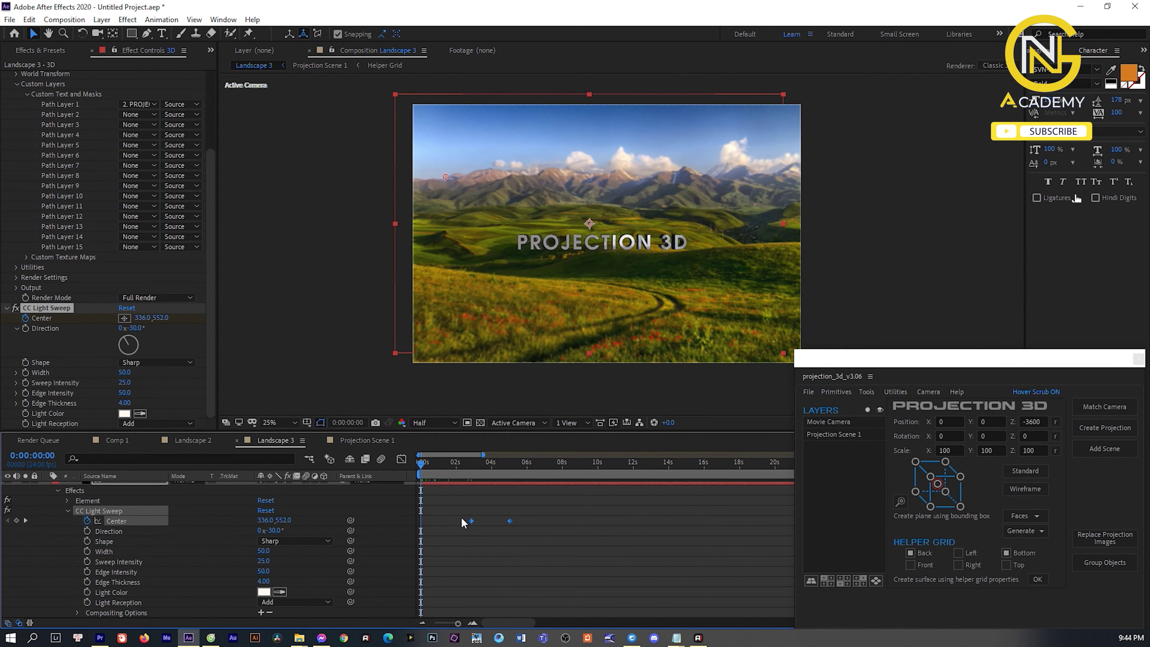
{"action": "left_click_drag", "start_coordinate": [461, 520], "coordinate": [453, 521]}
{"action": "left_click", "coordinate": [436, 465]}
{"action": "left_click_drag", "start_coordinate": [436, 466], "coordinate": [524, 471]}
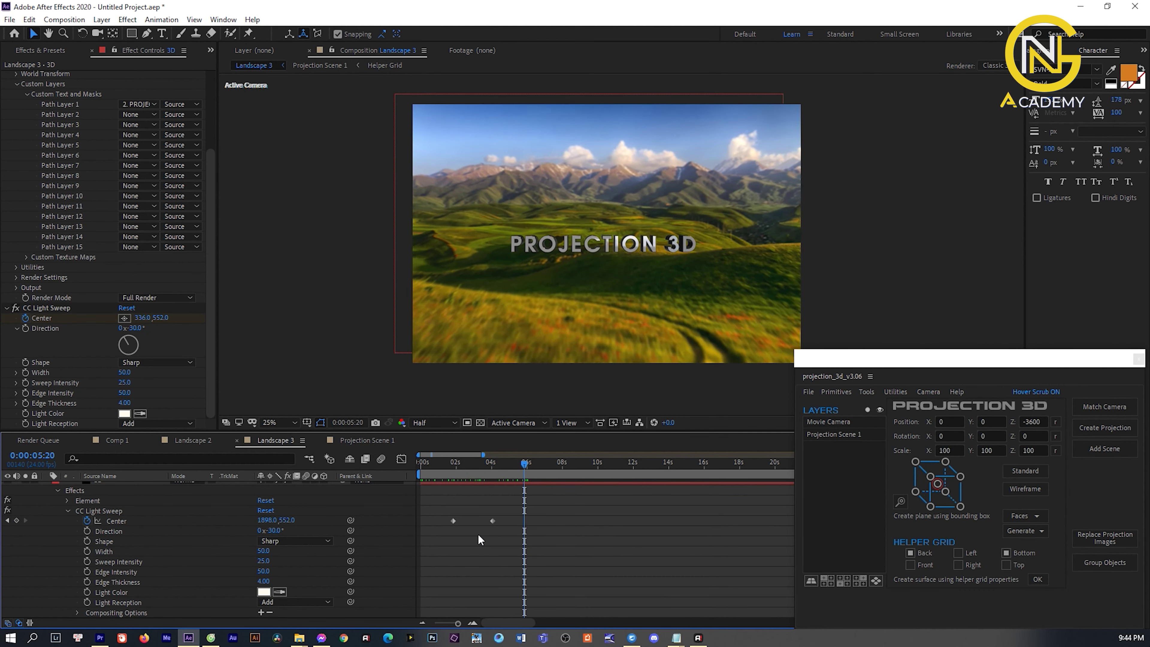
{"action": "left_click", "coordinate": [493, 520]}
{"action": "left_click", "coordinate": [454, 521]}
- Paste a Center keyframe at 0:00:07:12 and shift all four keyframes slightly earlier
{"action": "left_click", "coordinate": [553, 464]}
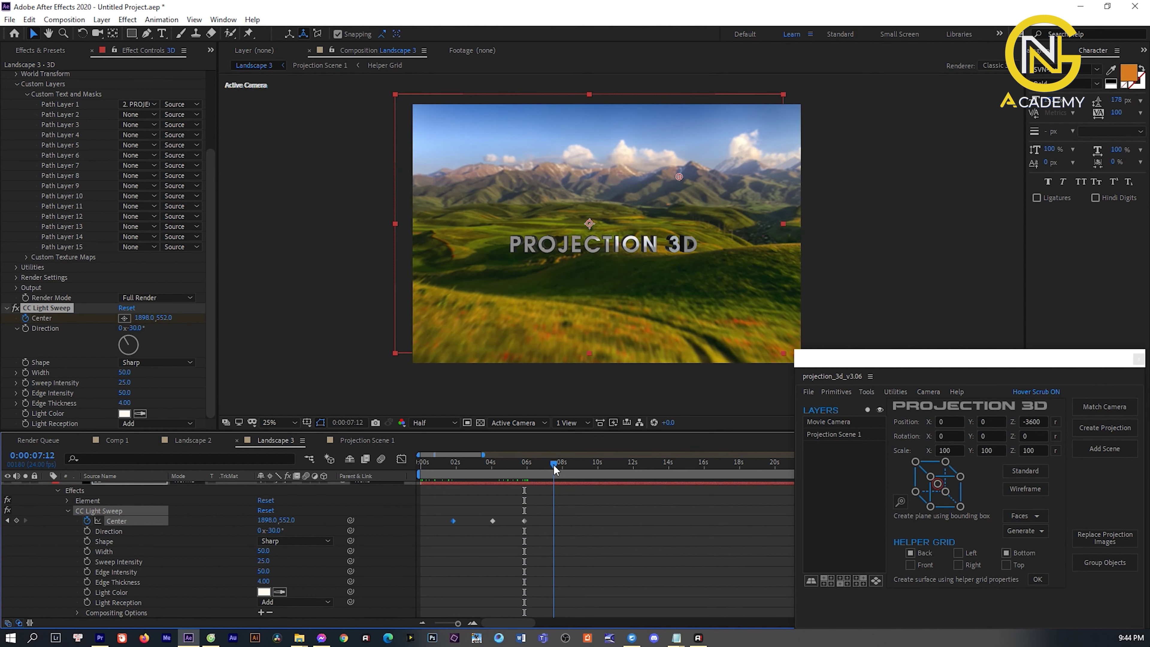
{"action": "key", "text": "ctrl+v"}
{"action": "mouse_move", "coordinate": [555, 469]}
{"action": "left_mouse_down"}
{"action": "mouse_move", "coordinate": [452, 470]}
{"action": "mouse_move", "coordinate": [576, 550]}
{"action": "left_mouse_up"}
{"action": "left_click_drag", "start_coordinate": [453, 520], "coordinate": [432, 520]}
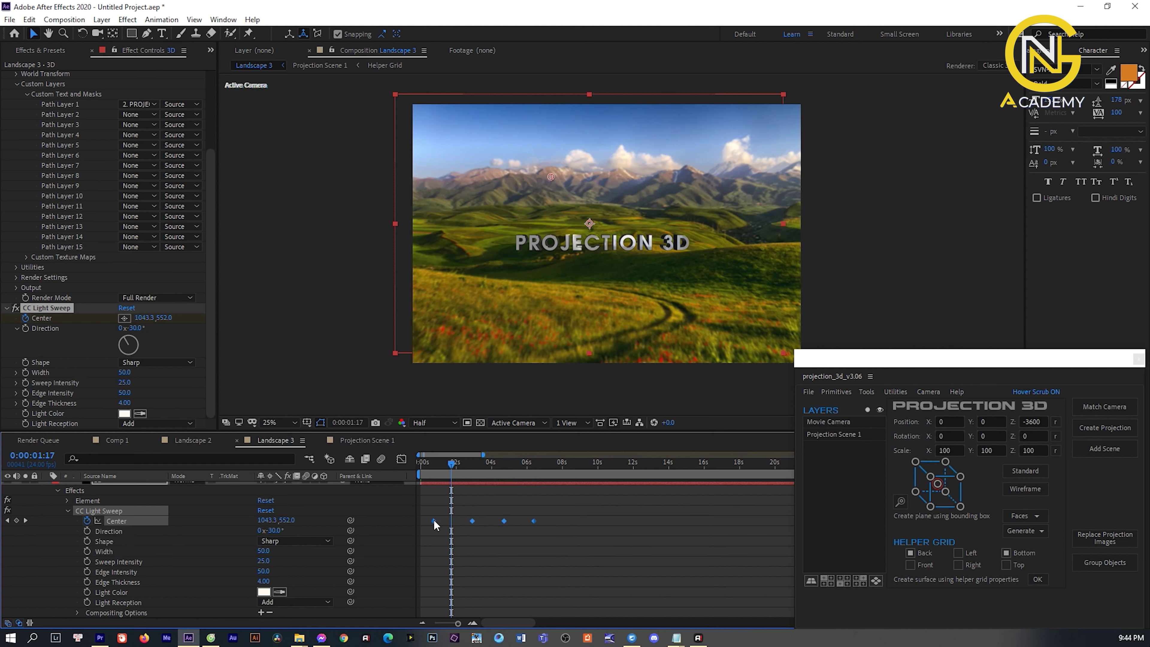
{"action": "left_click_drag", "start_coordinate": [451, 471], "coordinate": [421, 467]}
{"action": "left_click", "coordinate": [480, 491]}
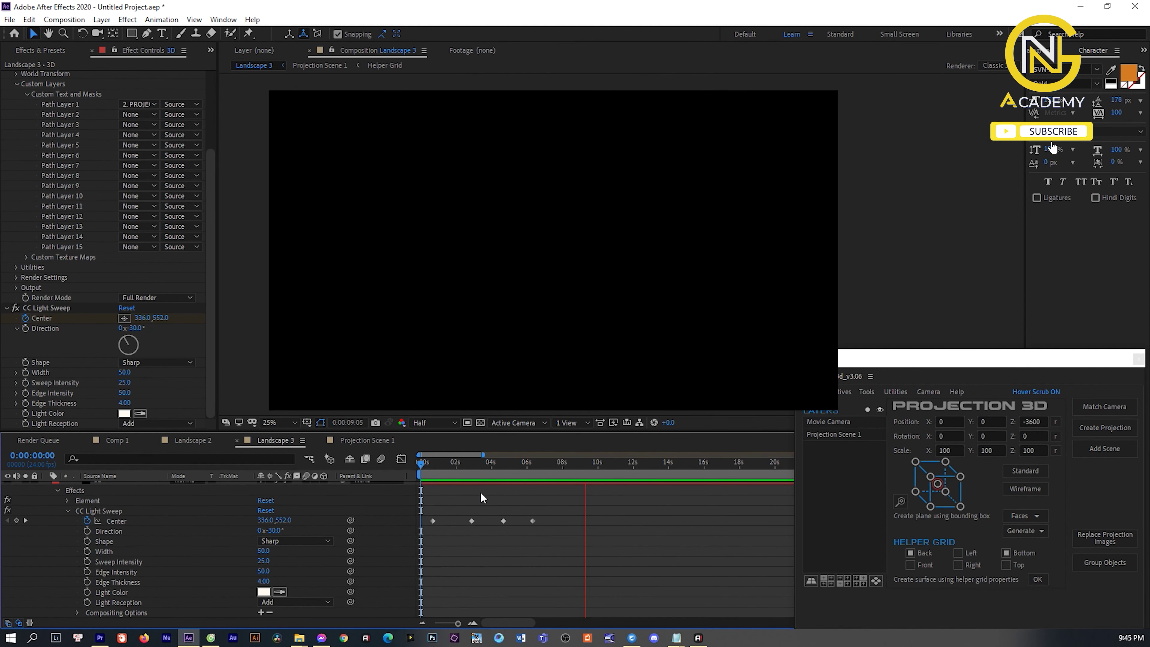
{"action": "left_click", "coordinate": [524, 463]}
{"action": "key", "text": "Home"}
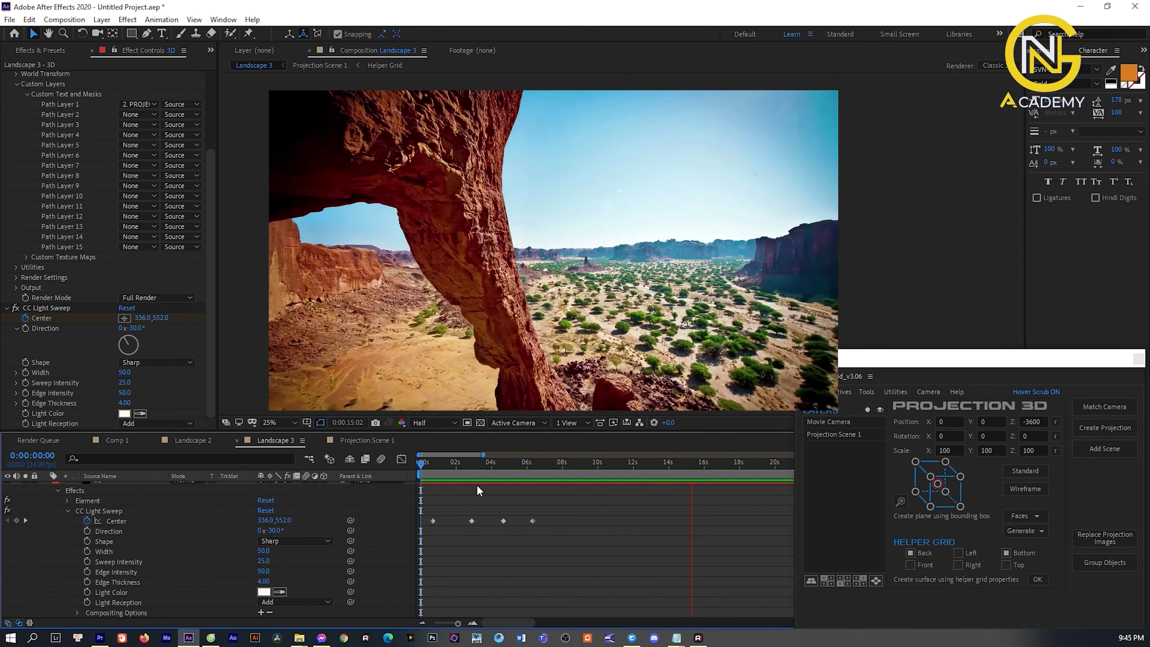
{"action": "key", "text": "space"}
{"action": "key", "text": "space"}
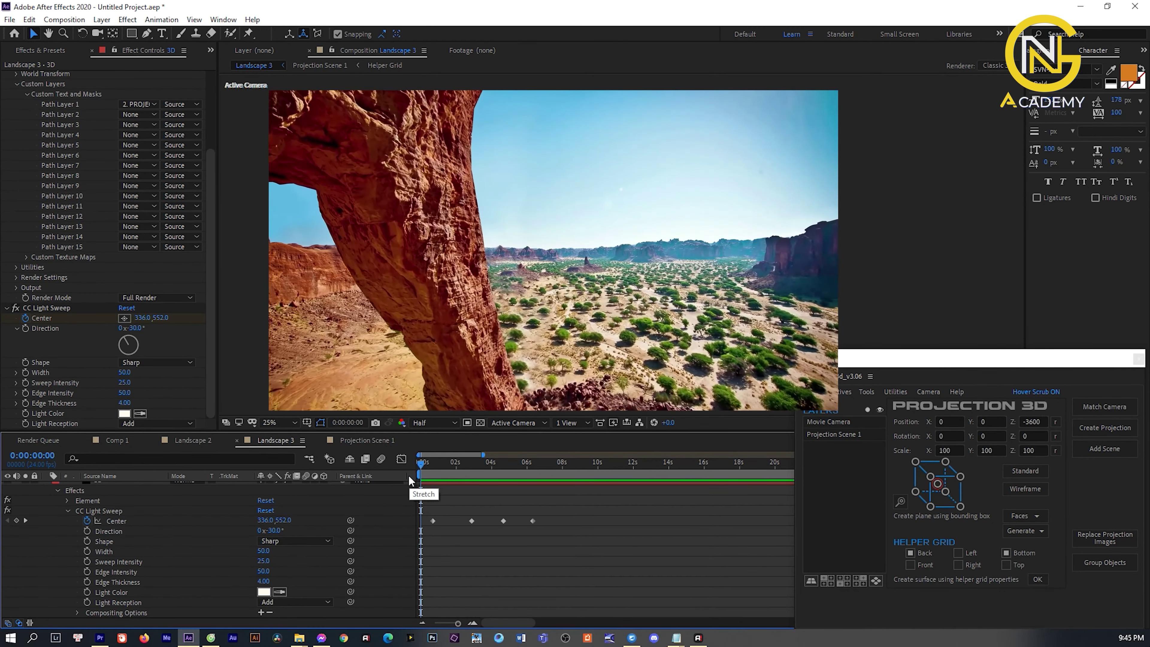